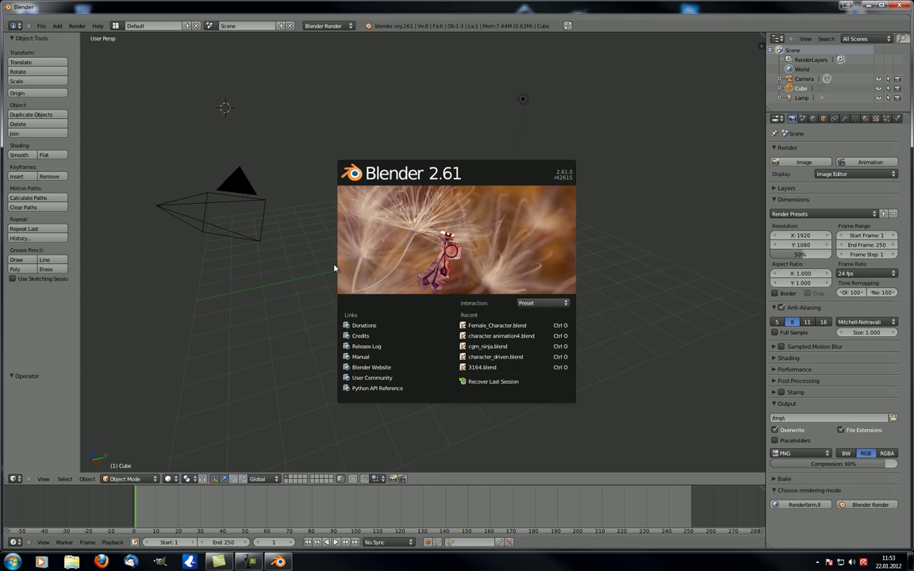
Step: Dismiss the splash screen, slim down the info header, and open the User Preferences window over the middle of the viewport
{"action": "left_click", "coordinate": [858, 138]}
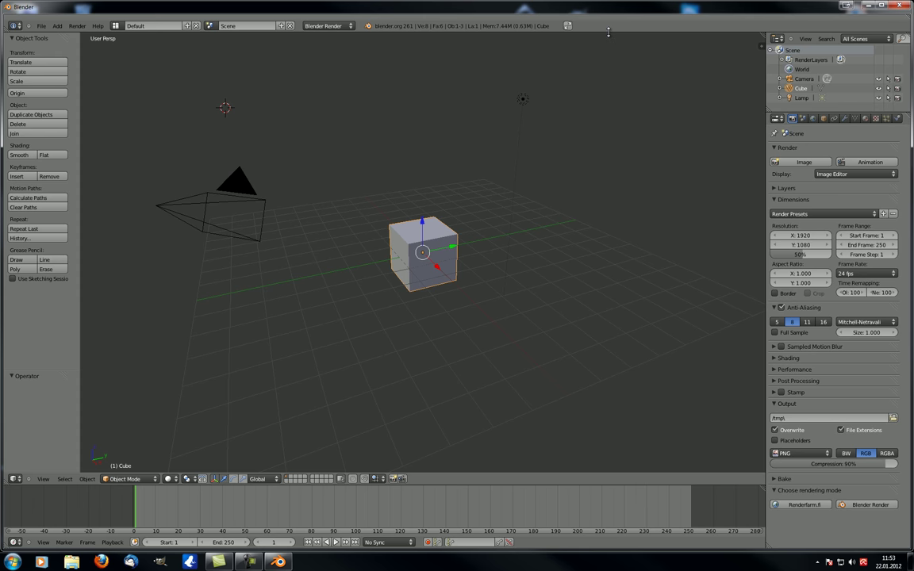
{"action": "left_click_drag", "start_coordinate": [609, 32], "coordinate": [608, 26]}
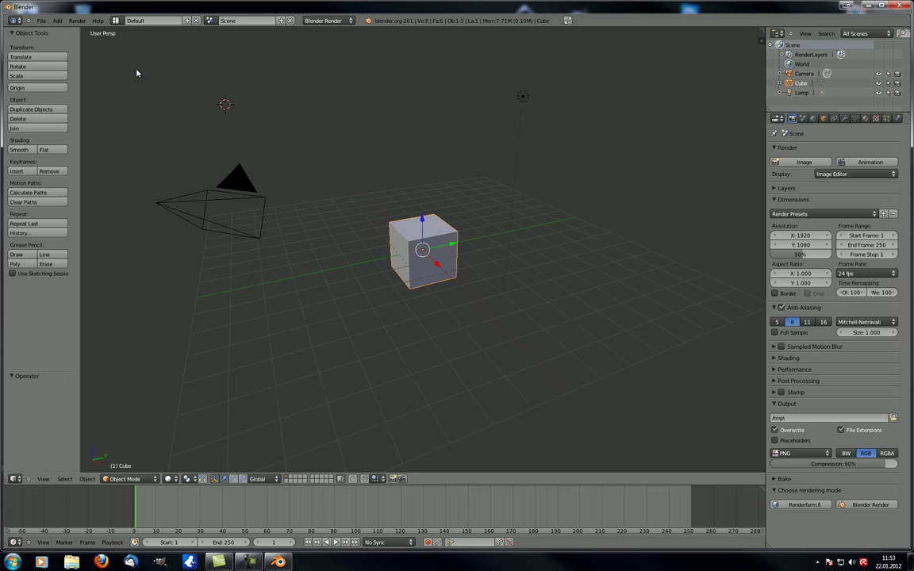
{"action": "left_click", "coordinate": [41, 21]}
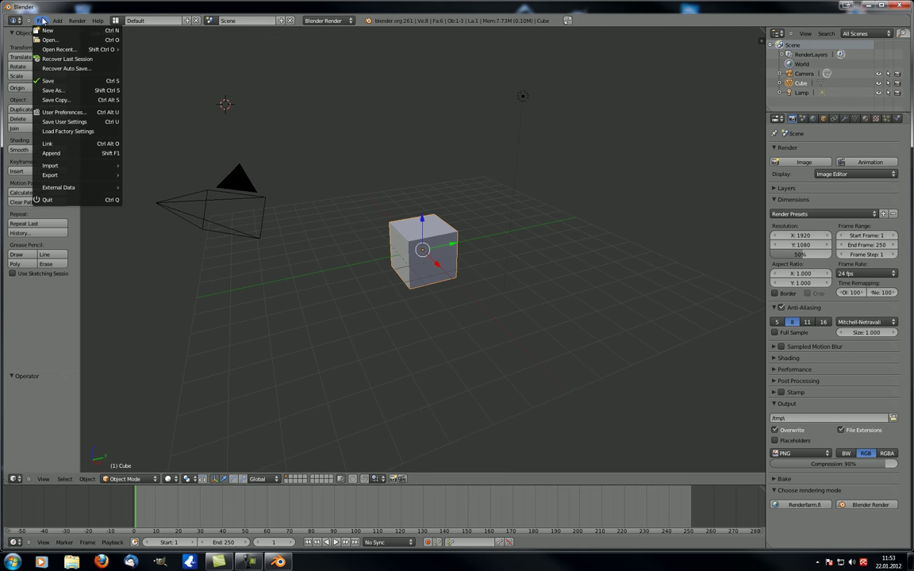
{"action": "left_click", "coordinate": [68, 112]}
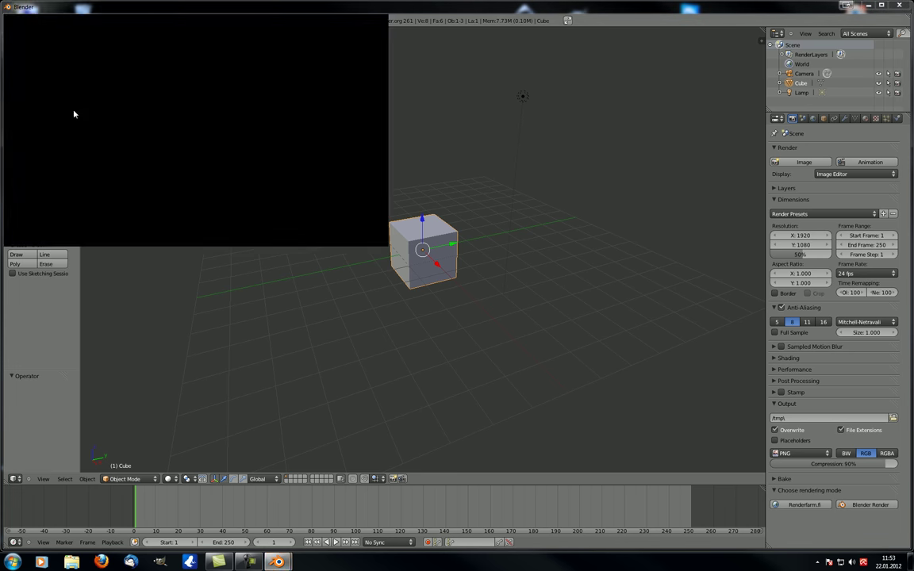
{"action": "left_click_drag", "start_coordinate": [163, 9], "coordinate": [386, 151]}
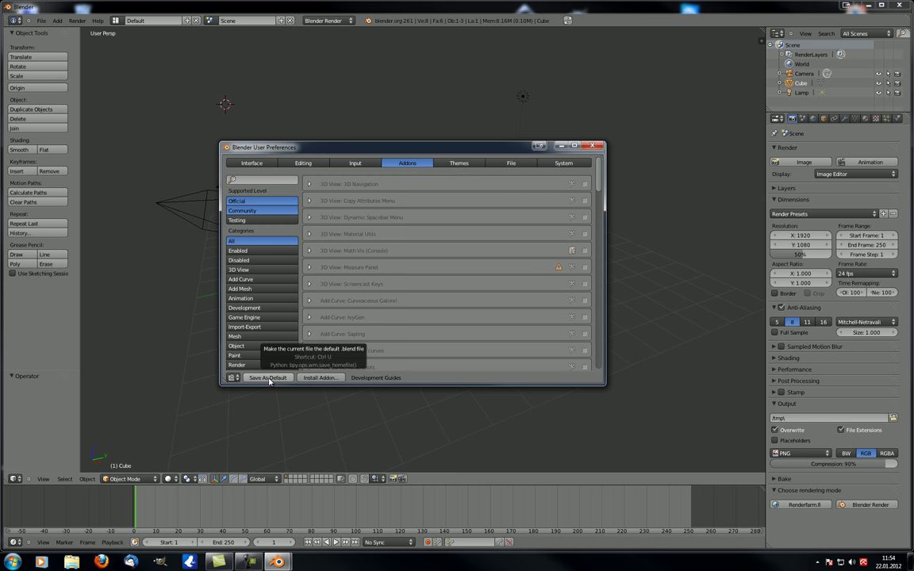
Step: Review the Interface and Editing preferences, then save the current settings as default
{"action": "left_click", "coordinate": [258, 165]}
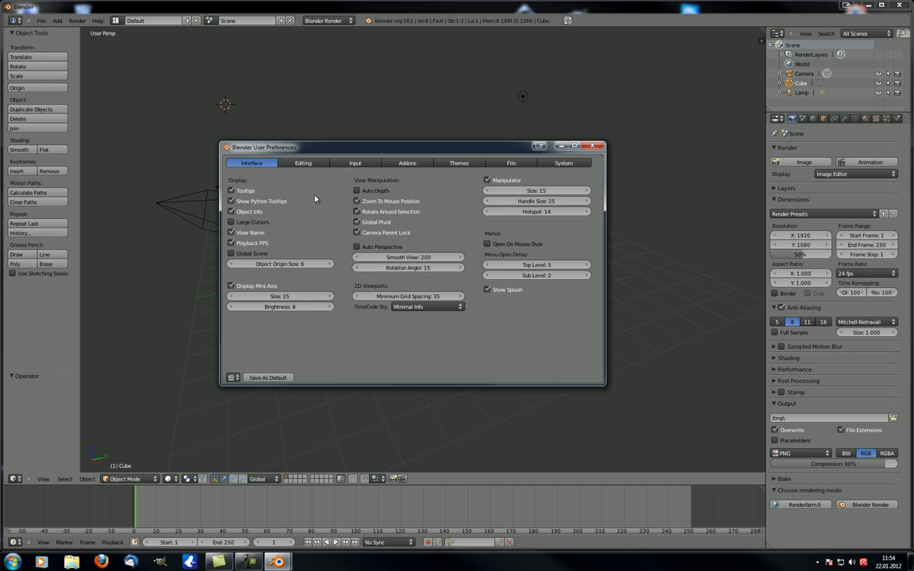
{"action": "left_click", "coordinate": [309, 163]}
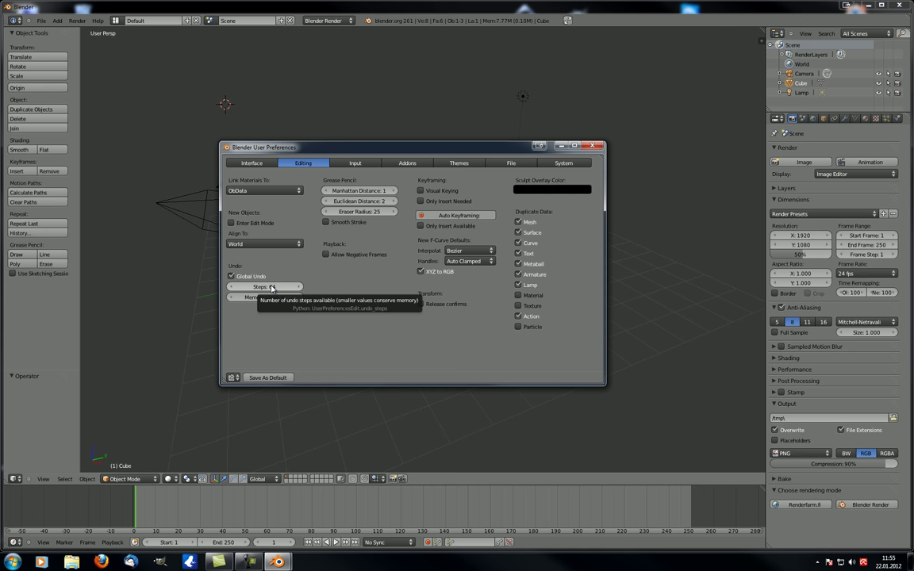
{"action": "left_click", "coordinate": [266, 378]}
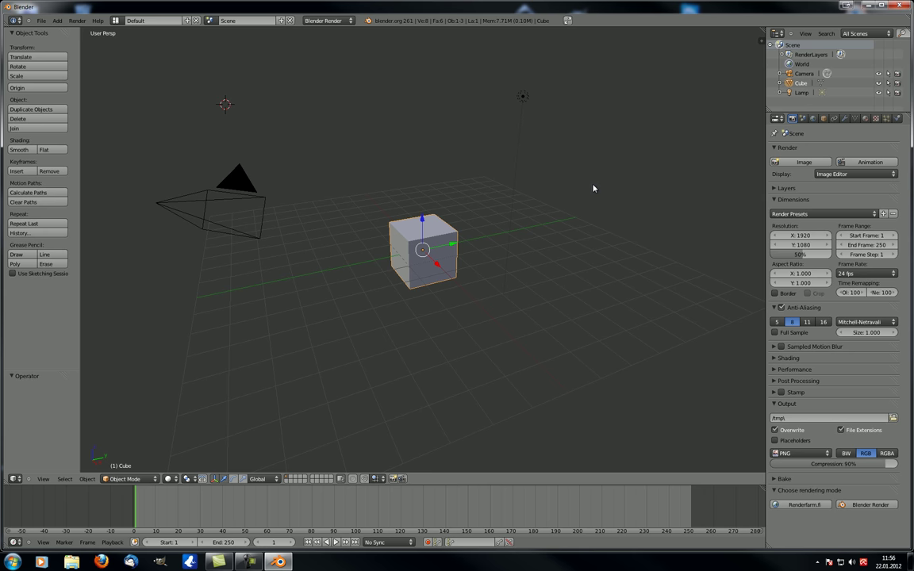
Step: Examine the default scene around the cube from different angles and at near and far distances
{"action": "middle_click_drag", "start_coordinate": [591, 188], "coordinate": [494, 192]}
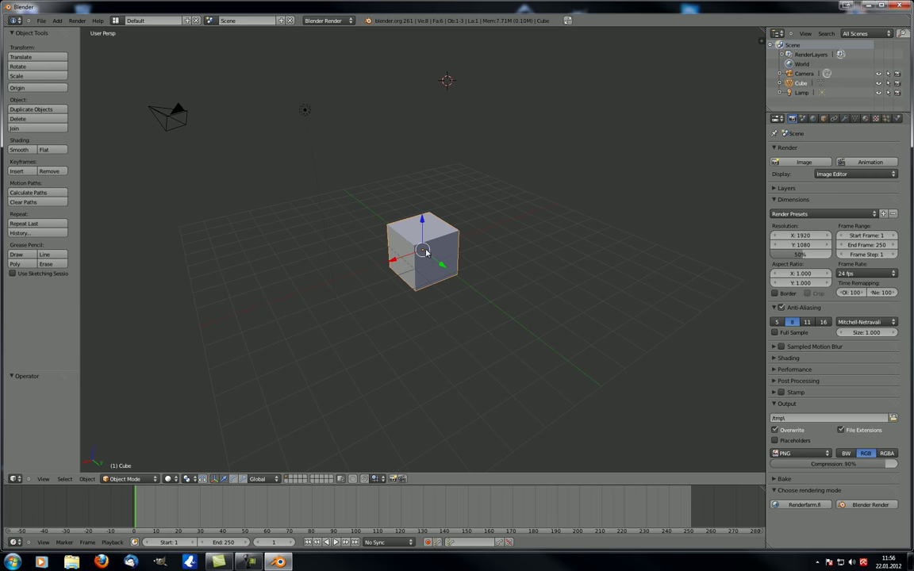
{"action": "scroll", "coordinate": [422, 251], "scroll_direction": "up", "scroll_amount": 4}
{"action": "scroll", "coordinate": [422, 251], "scroll_direction": "down", "scroll_amount": 7}
{"action": "scroll", "coordinate": [423, 252], "scroll_direction": "up", "scroll_amount": 7}
{"action": "scroll", "coordinate": [423, 251], "scroll_direction": "down", "scroll_amount": 6}
{"action": "scroll", "coordinate": [422, 251], "scroll_direction": "up", "scroll_amount": 4}
{"action": "scroll", "coordinate": [423, 251], "scroll_direction": "down", "scroll_amount": 4}
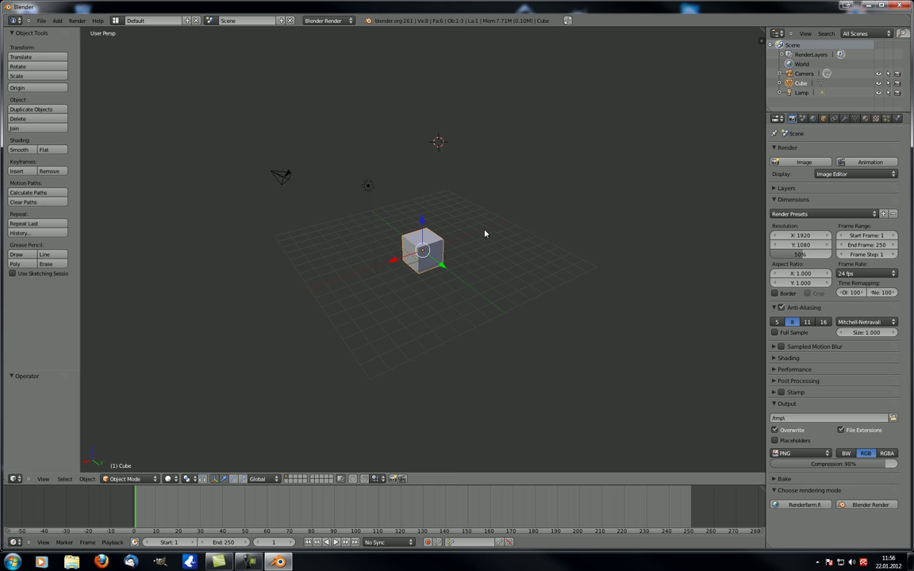
{"action": "middle_click_drag", "start_coordinate": [611, 197], "coordinate": [518, 202]}
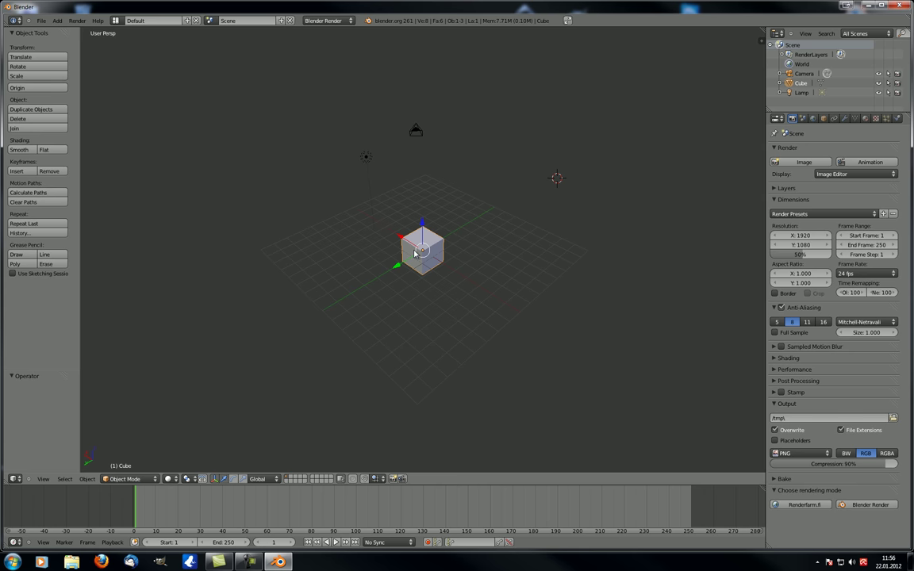
Step: Select the lamp, then select the camera instead and inspect the scene around it
{"action": "right_click", "coordinate": [365, 156]}
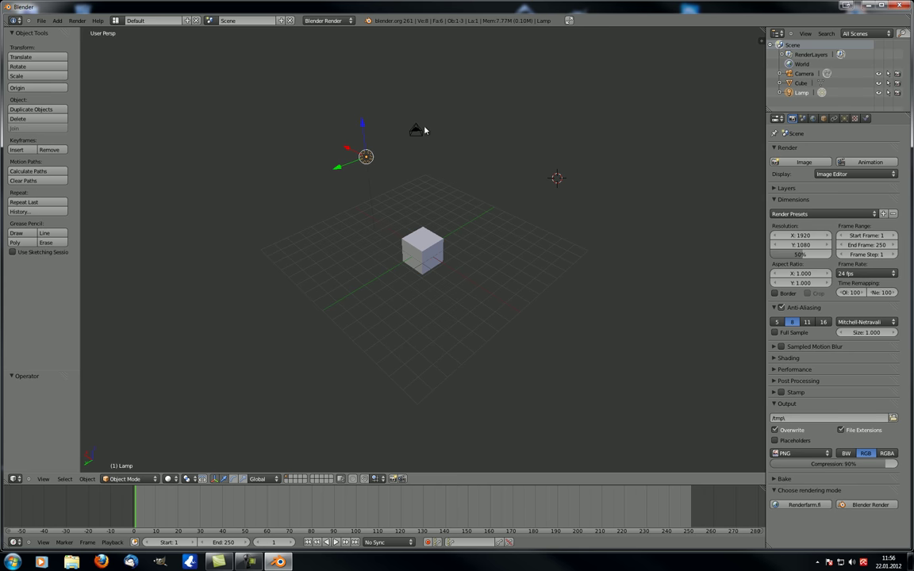
{"action": "right_click", "coordinate": [416, 129]}
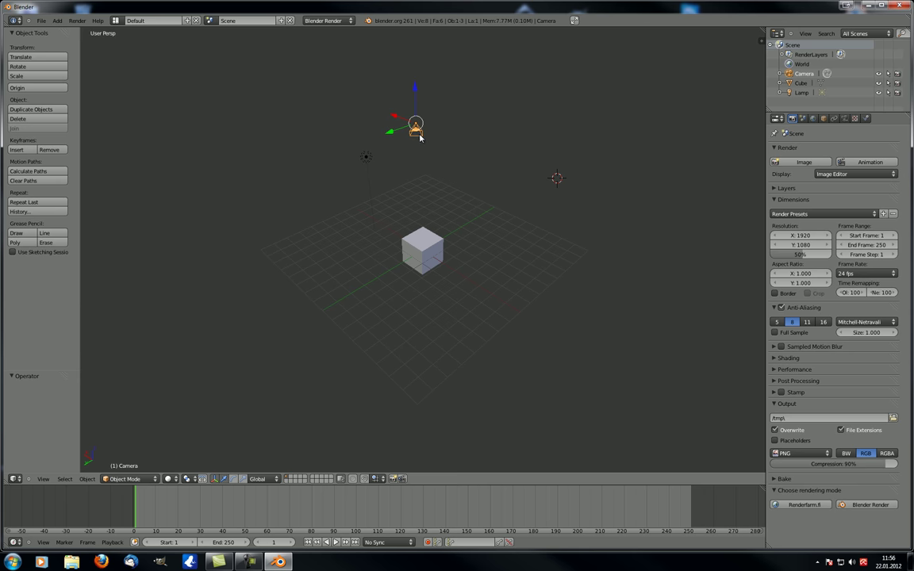
{"action": "middle_click_drag", "start_coordinate": [523, 195], "coordinate": [564, 218]}
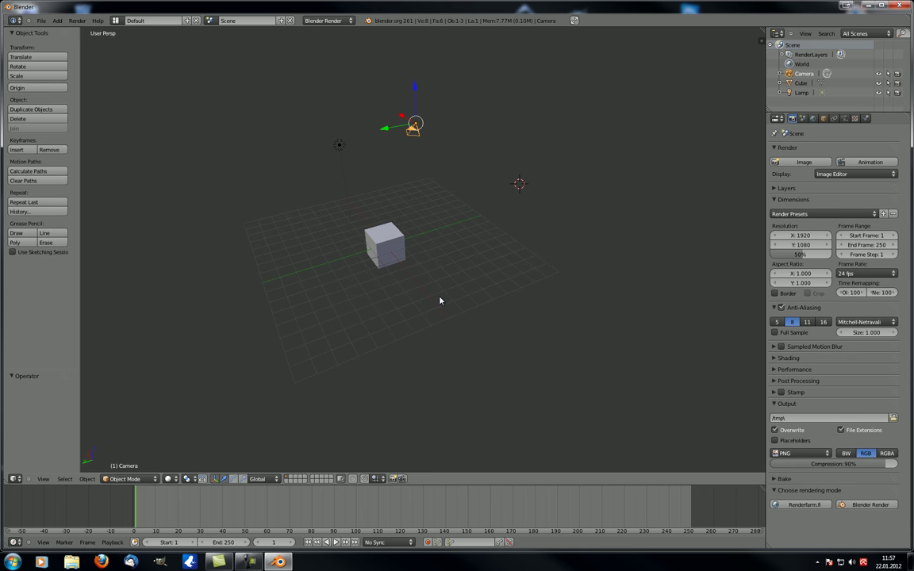
{"action": "middle_click_drag", "start_coordinate": [440, 300], "coordinate": [442, 202]}
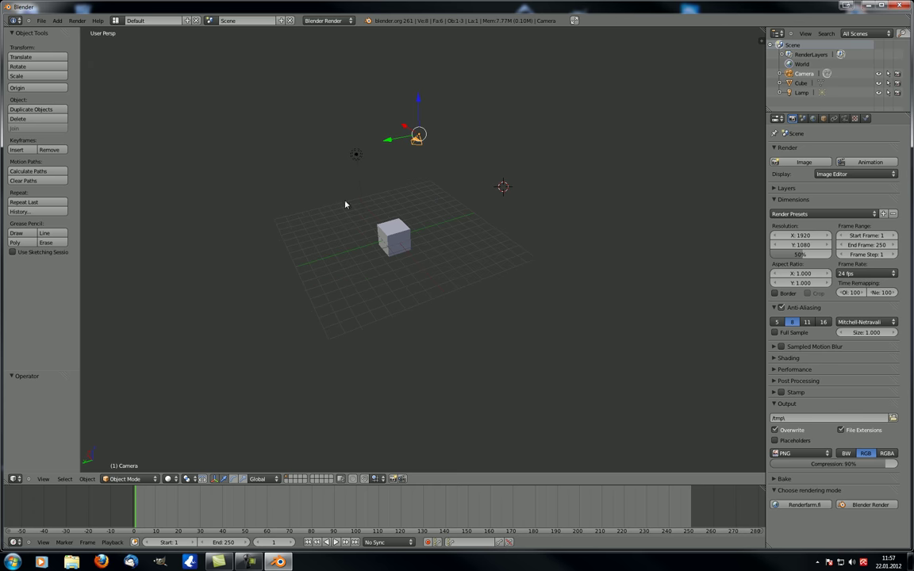
{"action": "middle_click_drag", "start_coordinate": [347, 204], "coordinate": [288, 206]}
{"action": "middle_click_drag", "start_coordinate": [378, 169], "coordinate": [490, 281]}
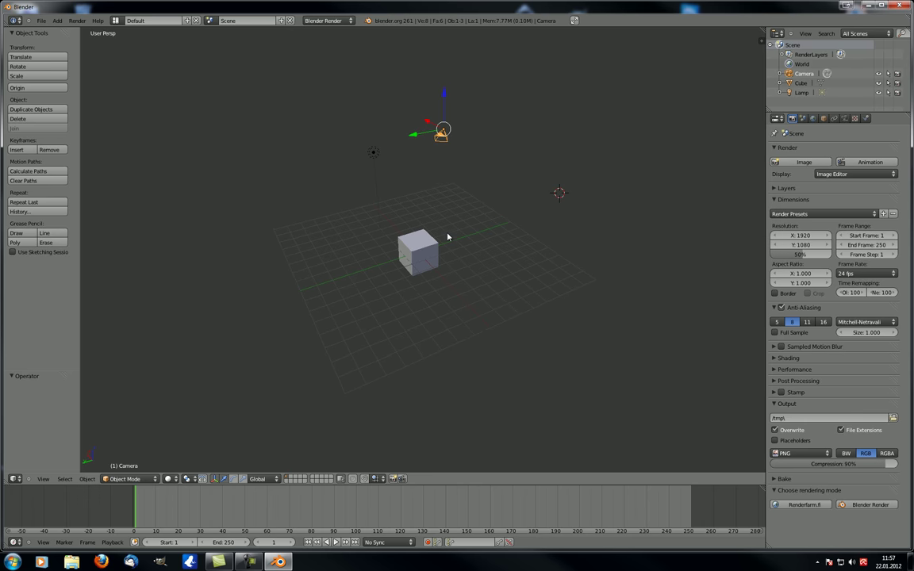
{"action": "middle_click_drag", "start_coordinate": [446, 292], "coordinate": [423, 197]}
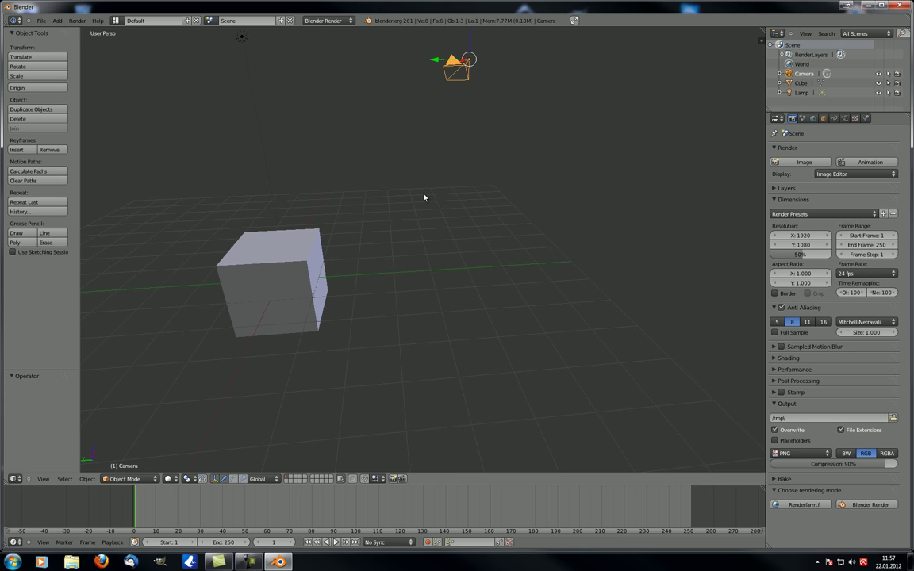
{"action": "scroll", "coordinate": [423, 197], "scroll_direction": "down", "scroll_amount": 3}
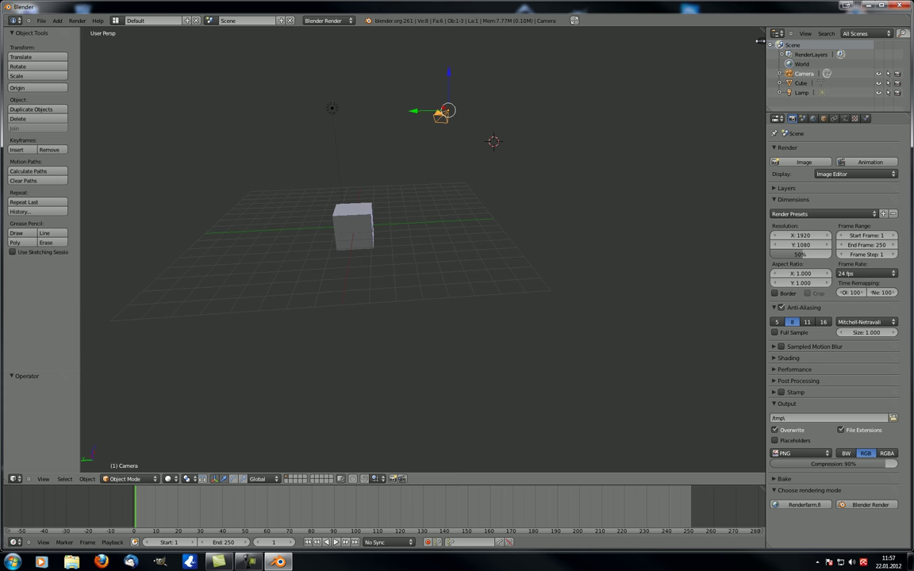
Step: Show the viewport's properties sidebar, review the camera's transform values, then collapse the sidebar and show it again
{"action": "left_click", "coordinate": [759, 40]}
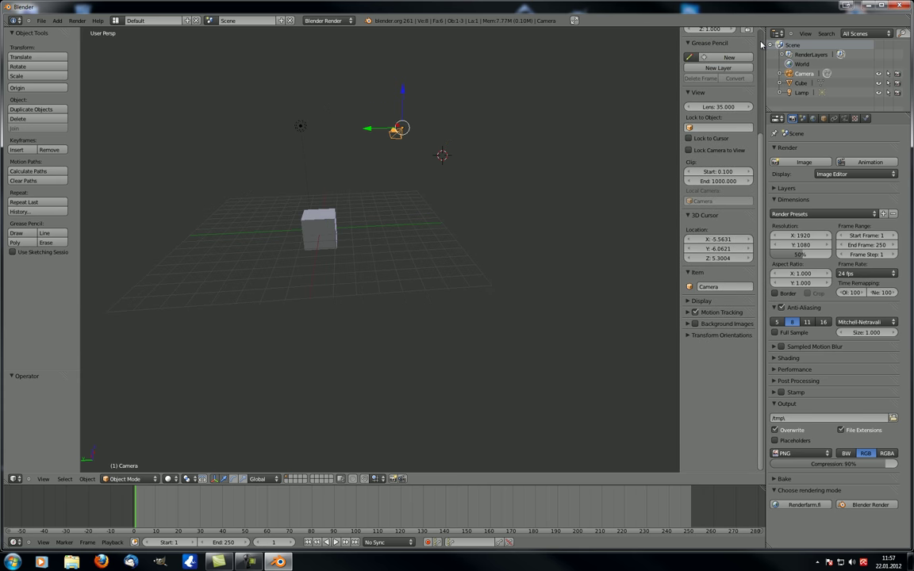
{"action": "scroll", "coordinate": [723, 45], "scroll_direction": "up", "scroll_amount": 5}
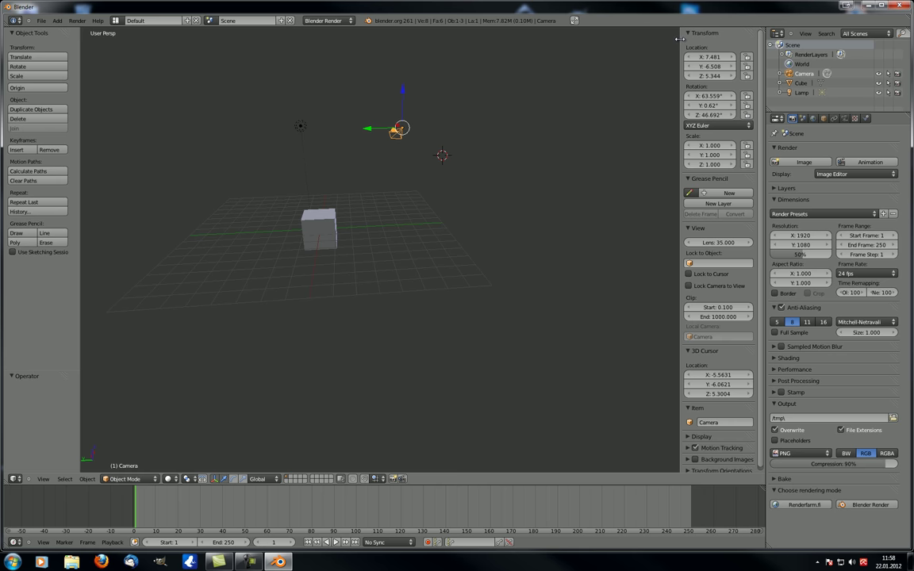
{"action": "left_click_drag", "start_coordinate": [680, 38], "coordinate": [761, 41]}
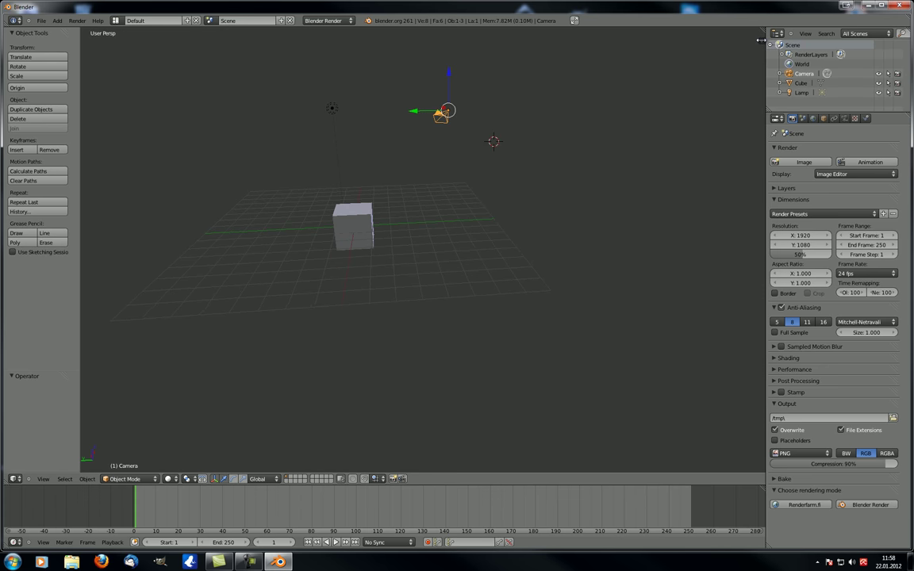
{"action": "key", "text": "n"}
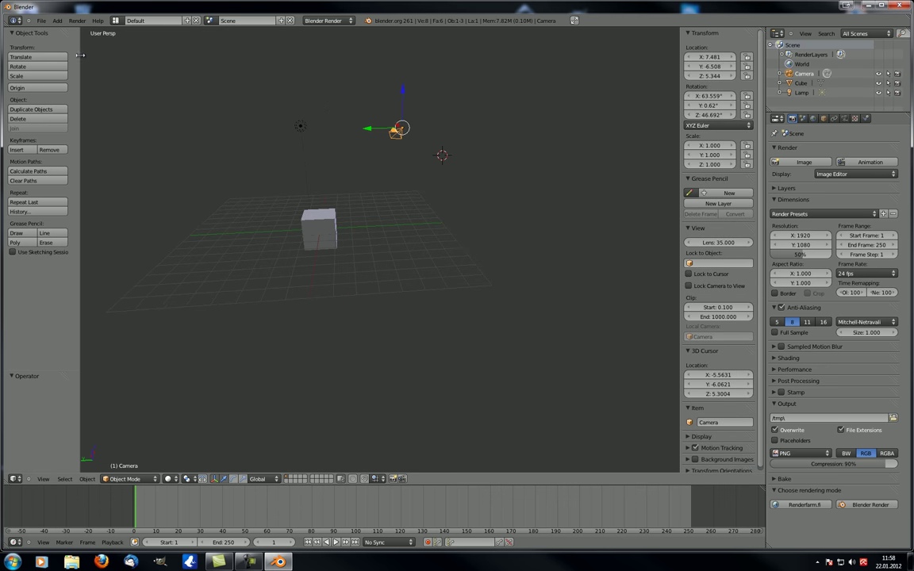
Step: Narrow the tool shelf slightly, then toggle the properties sidebar and the tool shelf off and back on
{"action": "mouse_move", "coordinate": [72, 54]}
{"action": "left_mouse_down"}
{"action": "mouse_move", "coordinate": [8, 62]}
{"action": "mouse_move", "coordinate": [91, 73]}
{"action": "mouse_move", "coordinate": [68, 76]}
{"action": "left_mouse_up"}
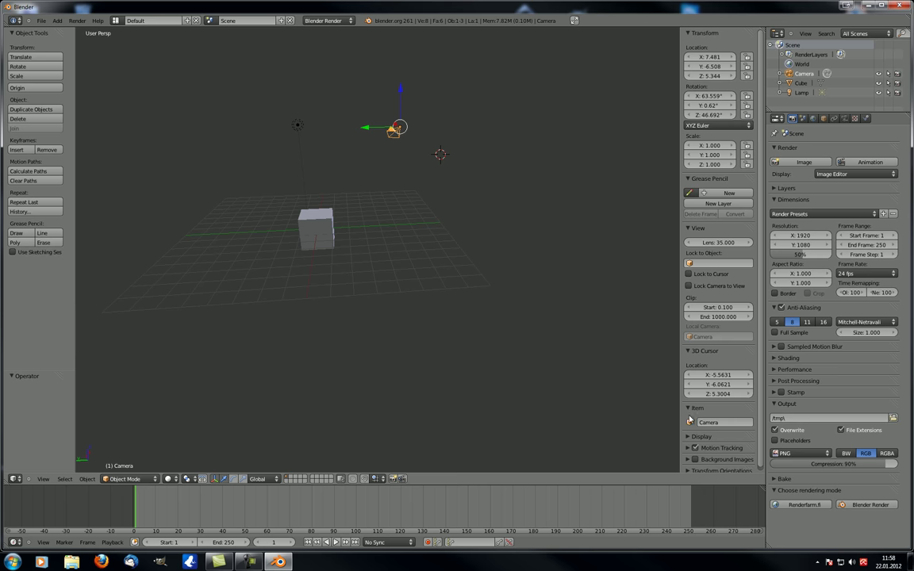
{"action": "key", "text": "n"}
{"action": "key", "text": "n"}
{"action": "key", "text": "t"}
{"action": "key", "text": "t"}
Step: Toggle the properties sidebar off and on twice, then make it slightly narrower
{"action": "middle_click_drag", "start_coordinate": [375, 302], "coordinate": [610, 242]}
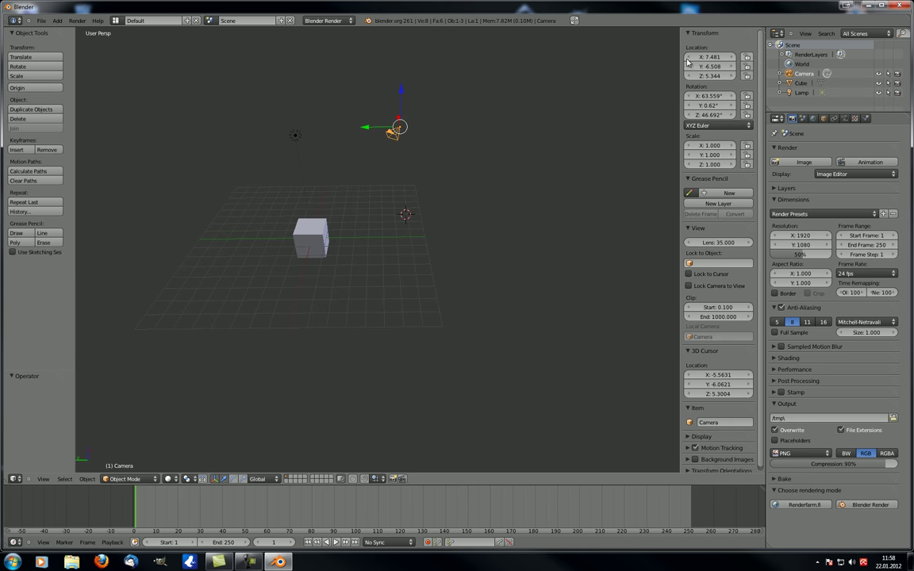
{"action": "key", "text": "n"}
{"action": "key", "text": "n"}
{"action": "key", "text": "n"}
{"action": "key", "text": "n"}
{"action": "middle_click_drag", "start_coordinate": [417, 241], "coordinate": [634, 111]}
{"action": "mouse_move", "coordinate": [678, 66]}
{"action": "left_mouse_down"}
{"action": "mouse_move", "coordinate": [759, 78]}
{"action": "mouse_move", "coordinate": [681, 78]}
{"action": "left_mouse_up"}
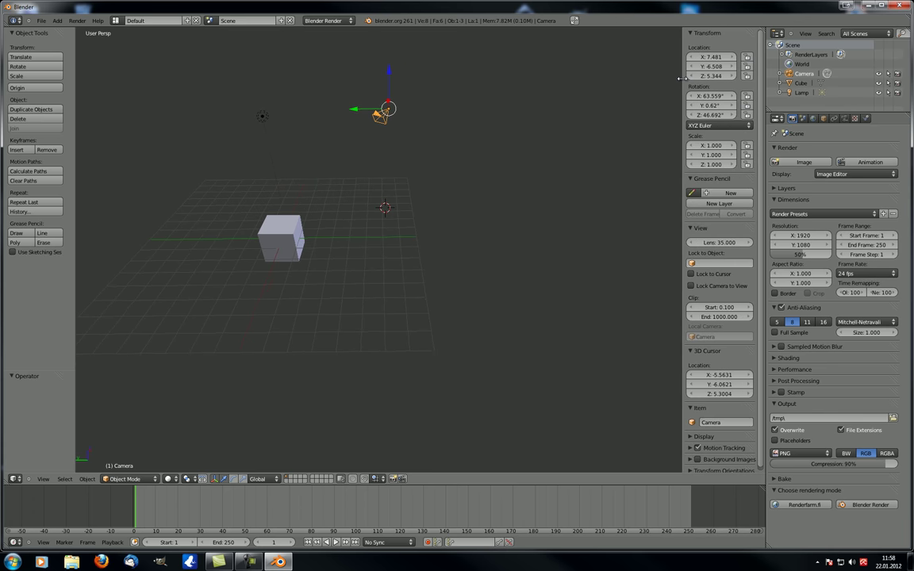
Step: Inspect the scene from several angles, then hide the properties sidebar to enlarge the viewport
{"action": "middle_click_drag", "start_coordinate": [260, 259], "coordinate": [153, 153]}
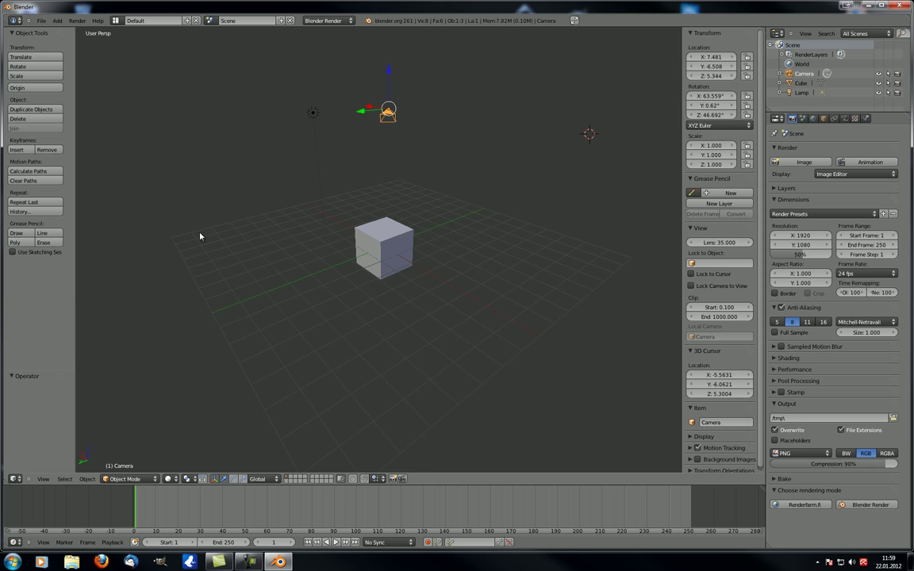
{"action": "middle_click_drag", "start_coordinate": [199, 236], "coordinate": [204, 146]}
{"action": "middle_click_drag", "start_coordinate": [94, 96], "coordinate": [369, 279]}
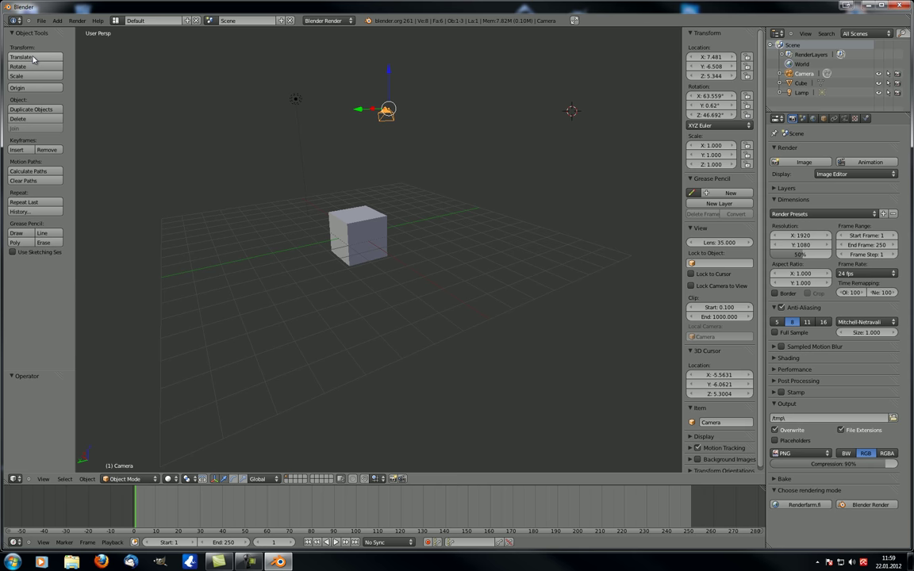
{"action": "middle_click_drag", "start_coordinate": [377, 274], "coordinate": [357, 267]}
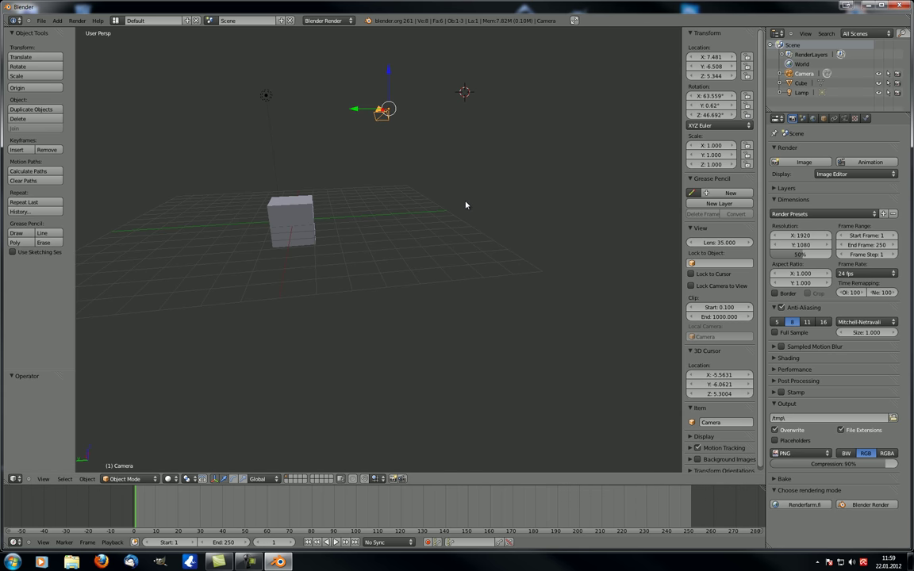
{"action": "key", "text": "n"}
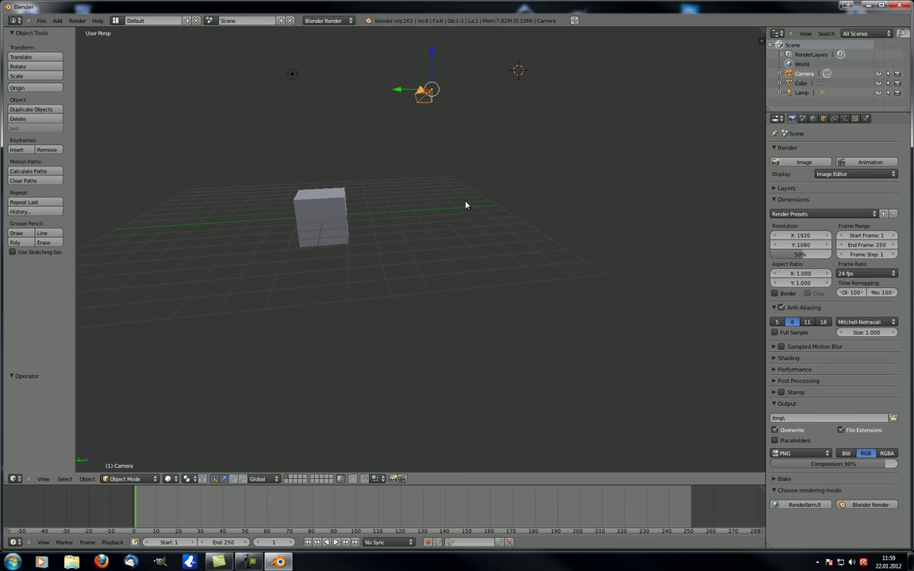
Step: Place the 3D cursor on the cube and center the cube in the viewport
{"action": "middle_click_drag", "start_coordinate": [426, 100], "coordinate": [296, 154]}
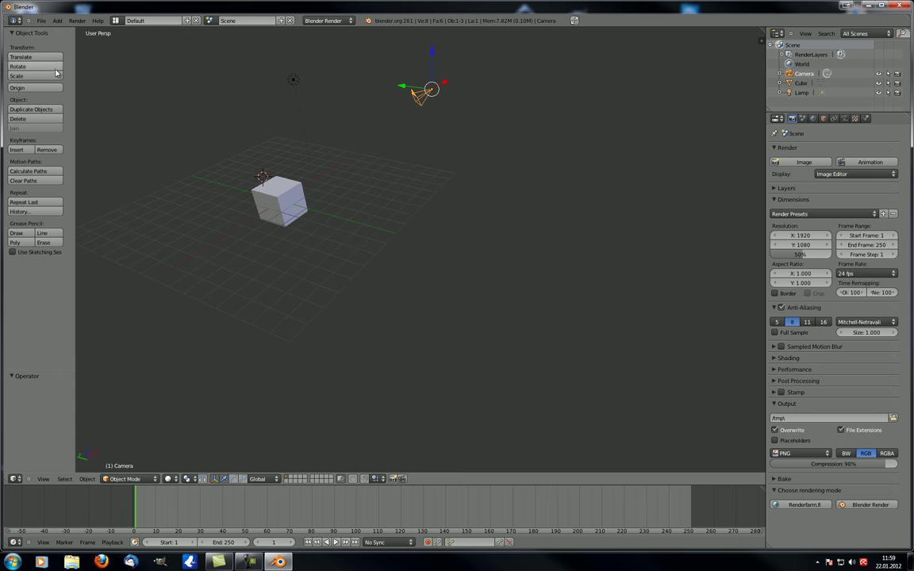
{"action": "middle_click_drag", "start_coordinate": [236, 188], "coordinate": [298, 176]}
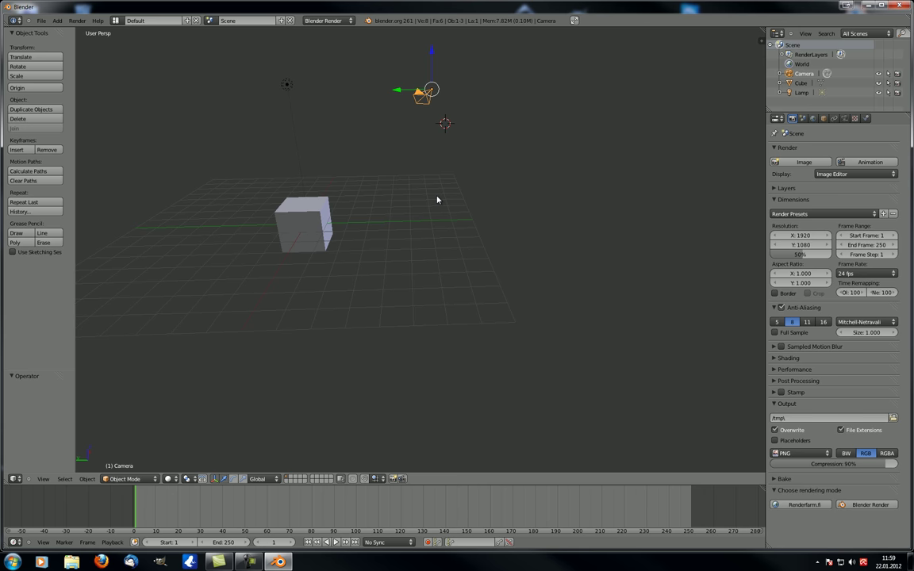
{"action": "key", "text": "KP_8"}
{"action": "scroll", "coordinate": [436, 198], "scroll_direction": "up", "scroll_amount": 3}
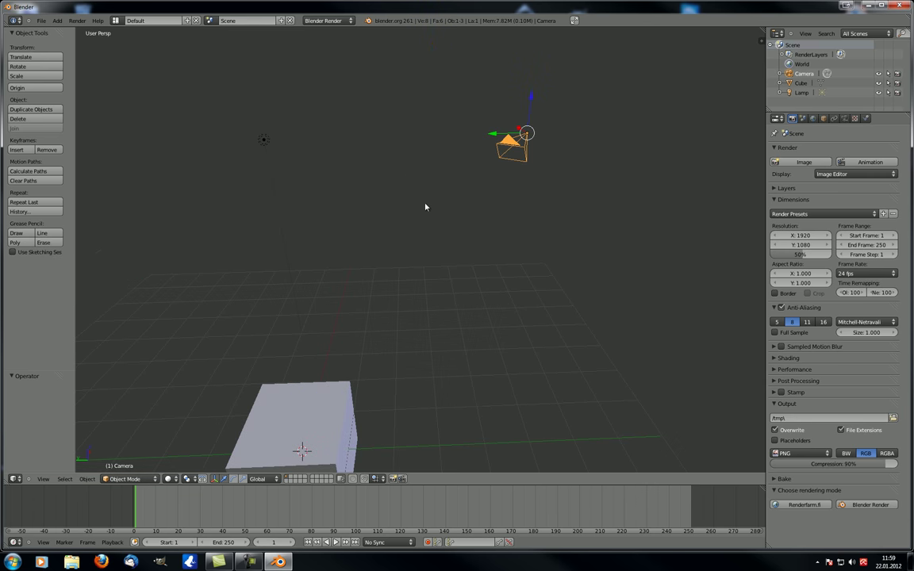
{"action": "scroll", "coordinate": [436, 199], "scroll_direction": "down", "scroll_amount": 3}
{"action": "left_click", "coordinate": [316, 391]}
{"action": "middle_click_drag", "start_coordinate": [316, 394], "coordinate": [386, 277], "text": "shift"}
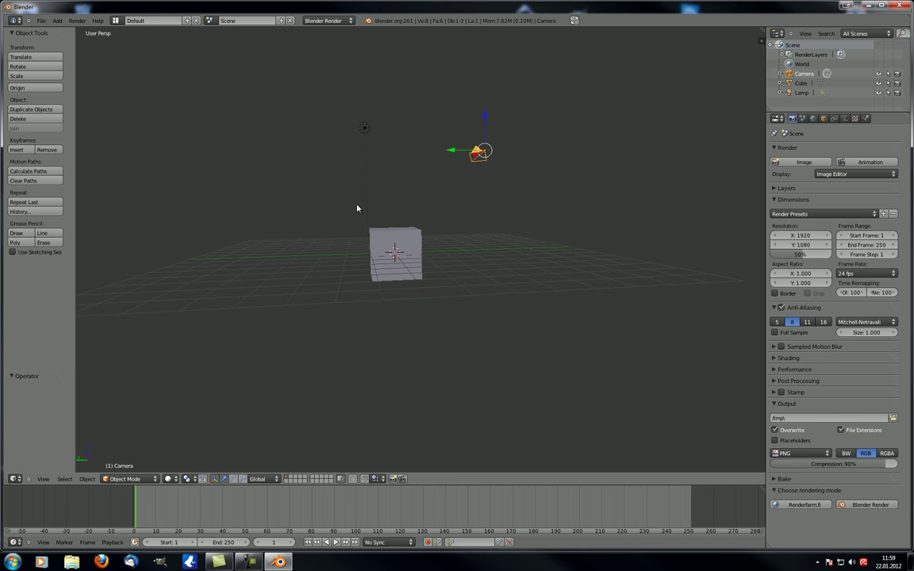
Step: Select the lamp, the cube and finally the camera, one after another
{"action": "middle_click_drag", "start_coordinate": [346, 212], "coordinate": [350, 236]}
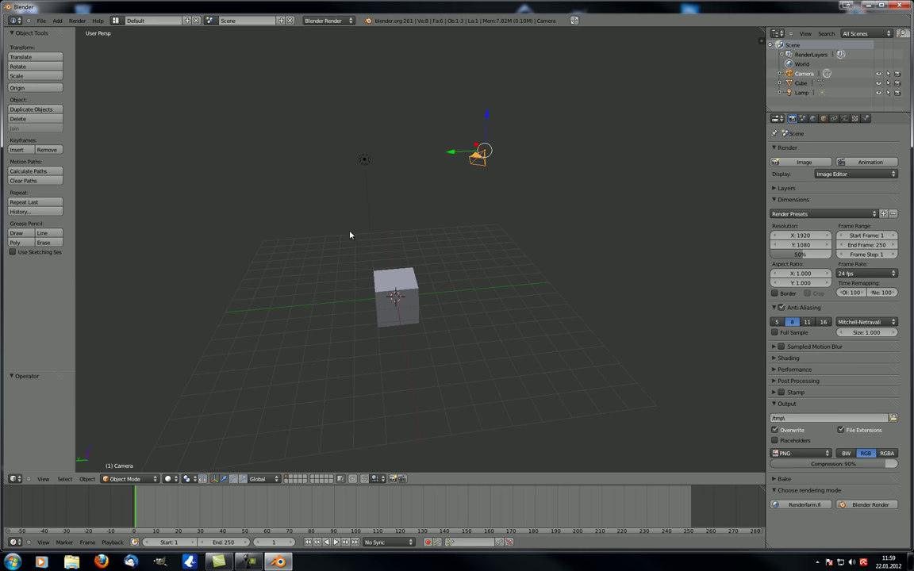
{"action": "right_click", "coordinate": [364, 160]}
{"action": "right_click", "coordinate": [394, 300]}
{"action": "right_click", "coordinate": [478, 160]}
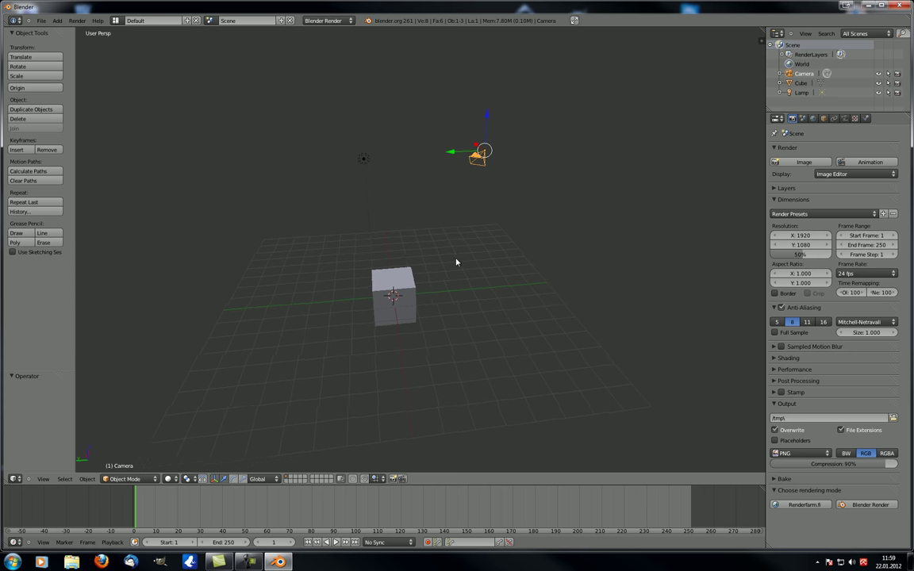
Step: Try to move the camera freely from its place down to the grid beside the cube
{"action": "middle_click_drag", "start_coordinate": [463, 258], "coordinate": [397, 279]}
{"action": "middle_click_drag", "start_coordinate": [449, 214], "coordinate": [472, 178]}
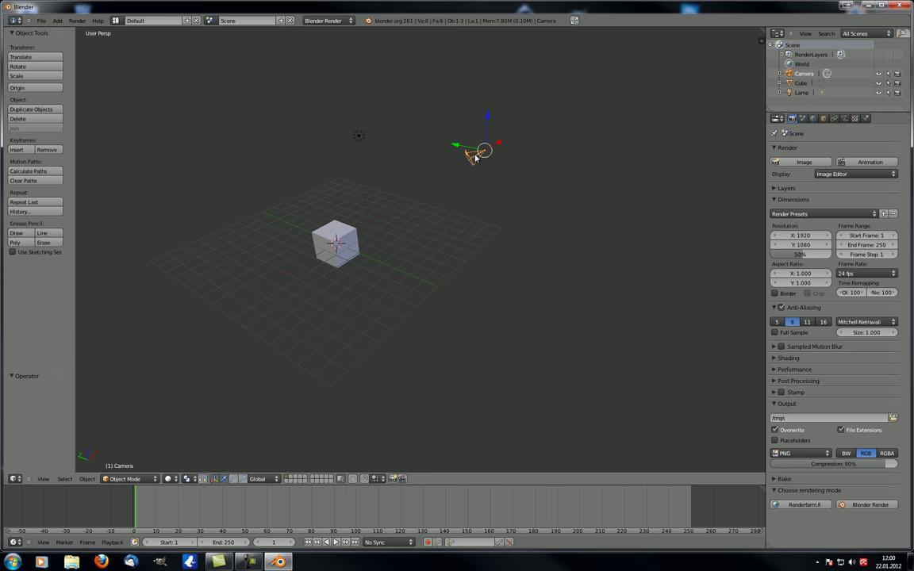
{"action": "key", "text": "g"}
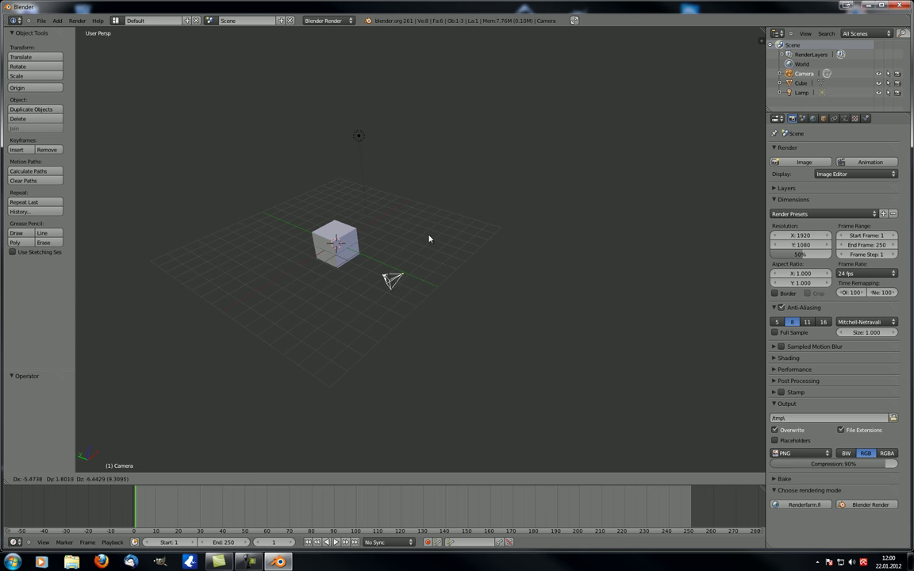
{"action": "right_click", "coordinate": [530, 158]}
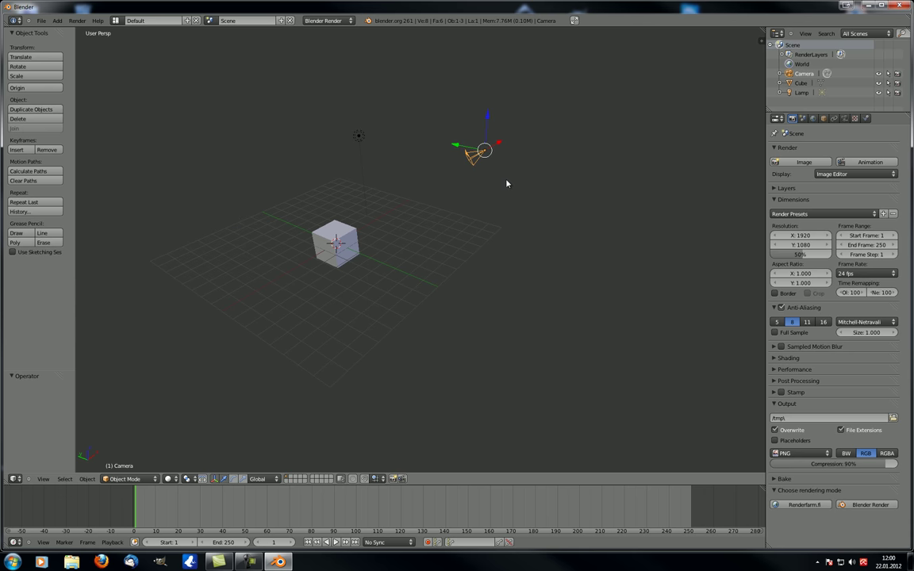
Step: Select the cube and try to move it freely upward from the grid
{"action": "middle_click_drag", "start_coordinate": [256, 345], "coordinate": [357, 314]}
{"action": "right_click", "coordinate": [429, 292]}
{"action": "key", "text": "g"}
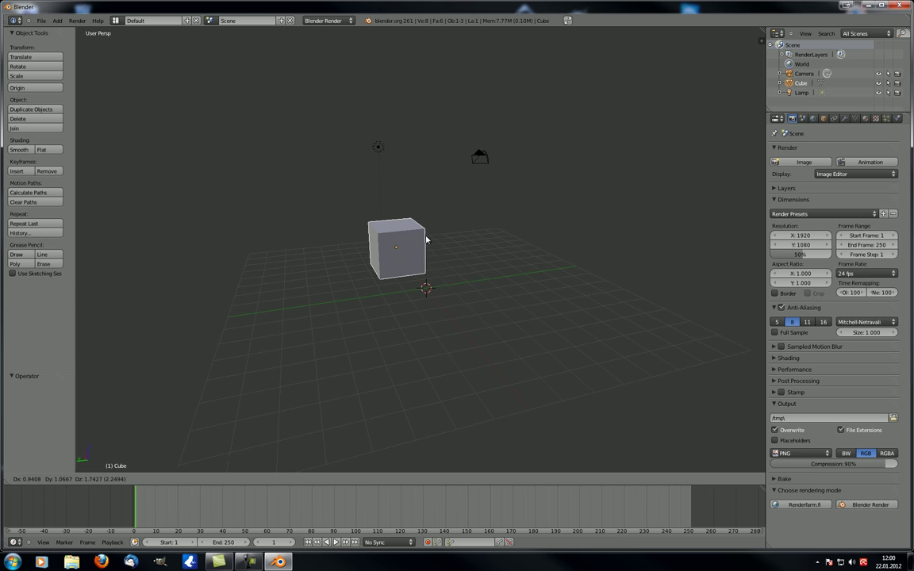
{"action": "right_click", "coordinate": [437, 250]}
Step: Select the lamp and try to move it freely past the cube with the Translate tool
{"action": "right_click", "coordinate": [377, 146]}
{"action": "middle_click_drag", "start_coordinate": [336, 293], "coordinate": [383, 202]}
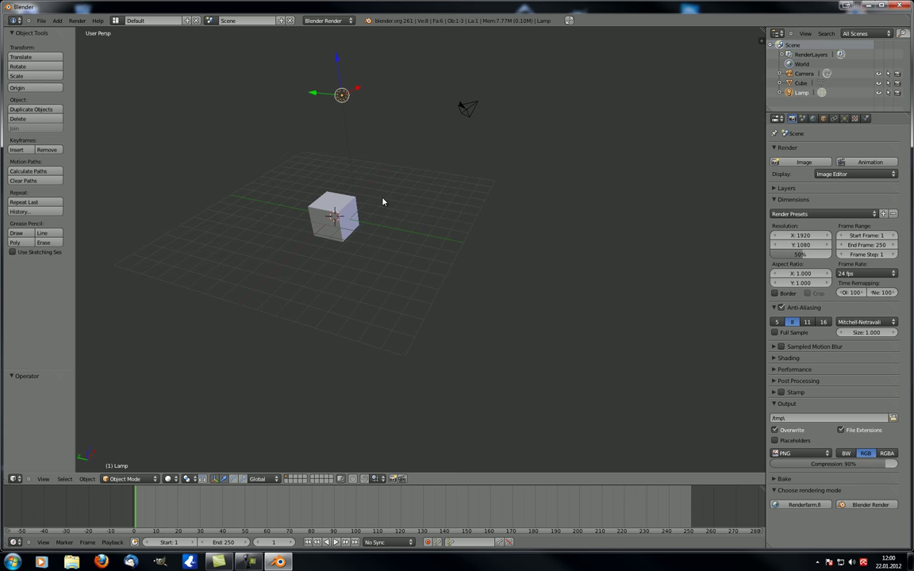
{"action": "left_click", "coordinate": [36, 58]}
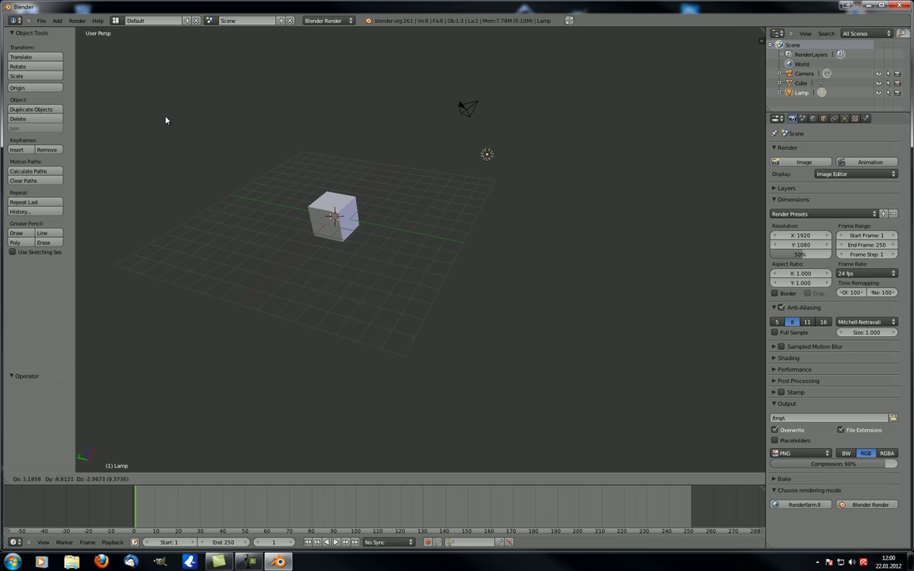
{"action": "left_click", "coordinate": [9, 77]}
{"action": "middle_click_drag", "start_coordinate": [132, 84], "coordinate": [229, 130]}
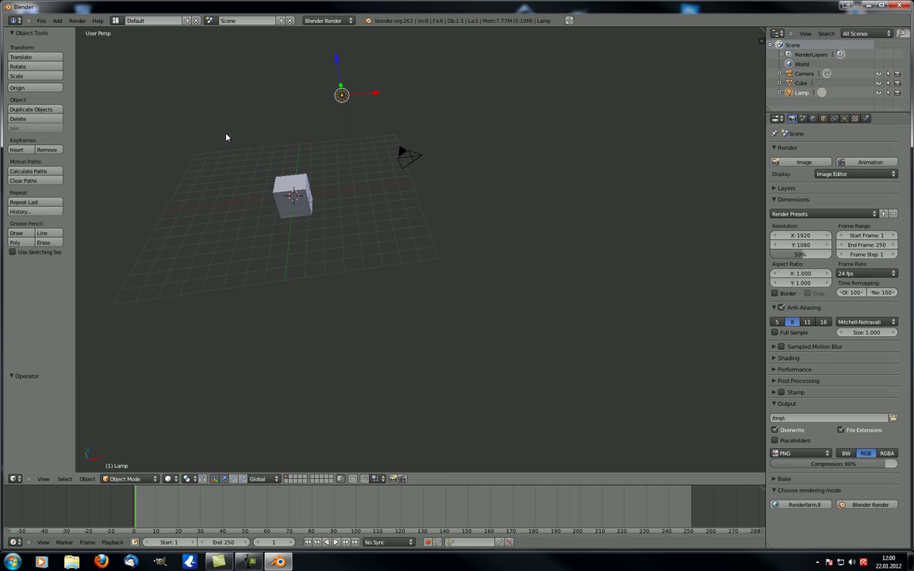
Step: Select the cube and try to rotate it freely with the Rotate tool
{"action": "right_click", "coordinate": [288, 184]}
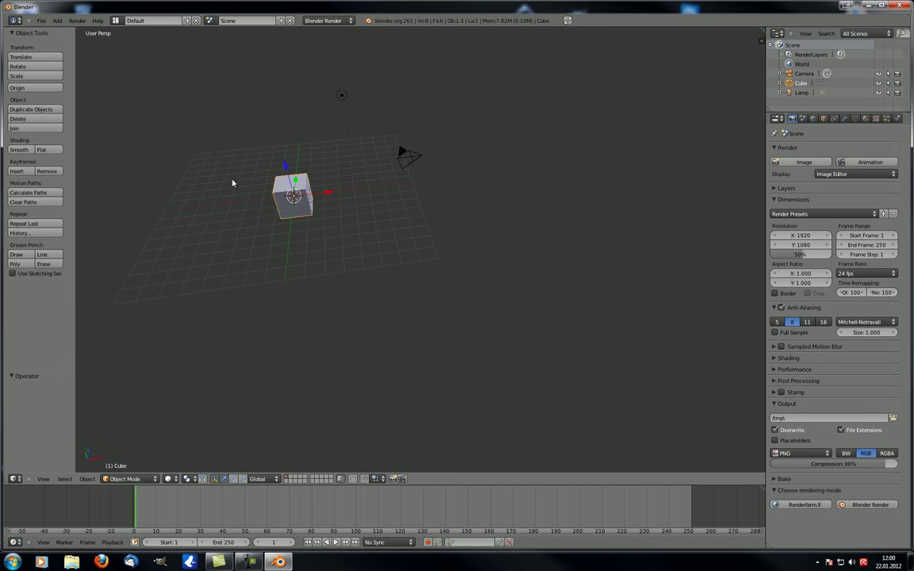
{"action": "left_click", "coordinate": [17, 65]}
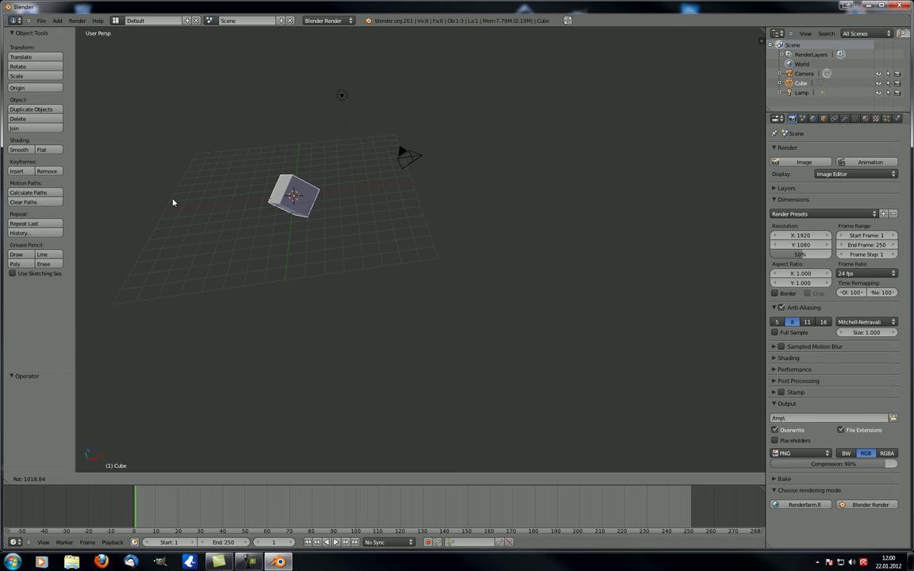
{"action": "left_click", "coordinate": [238, 224]}
Step: Examine the cube and the camera up close, selecting the camera and then the lamp
{"action": "scroll", "coordinate": [312, 178], "scroll_direction": "up", "scroll_amount": 10}
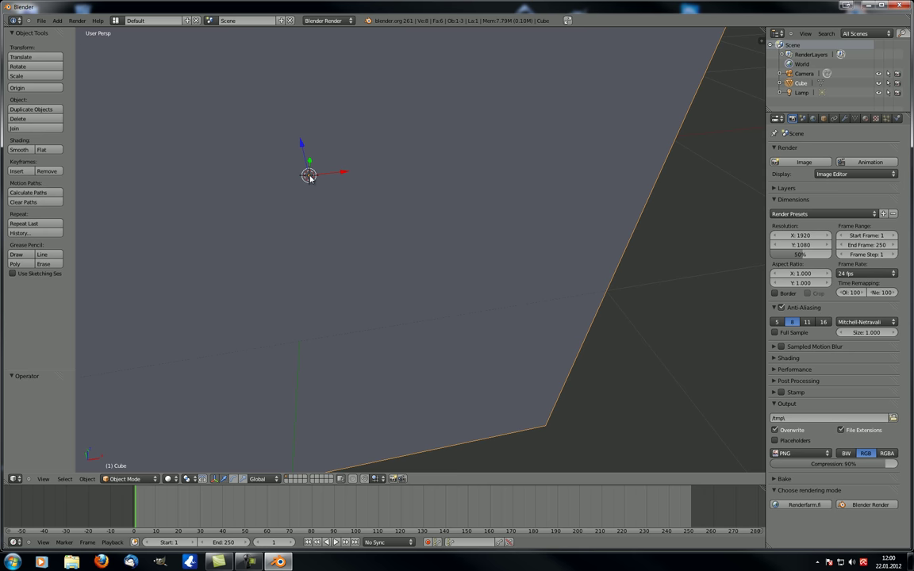
{"action": "scroll", "coordinate": [310, 178], "scroll_direction": "down", "scroll_amount": 10}
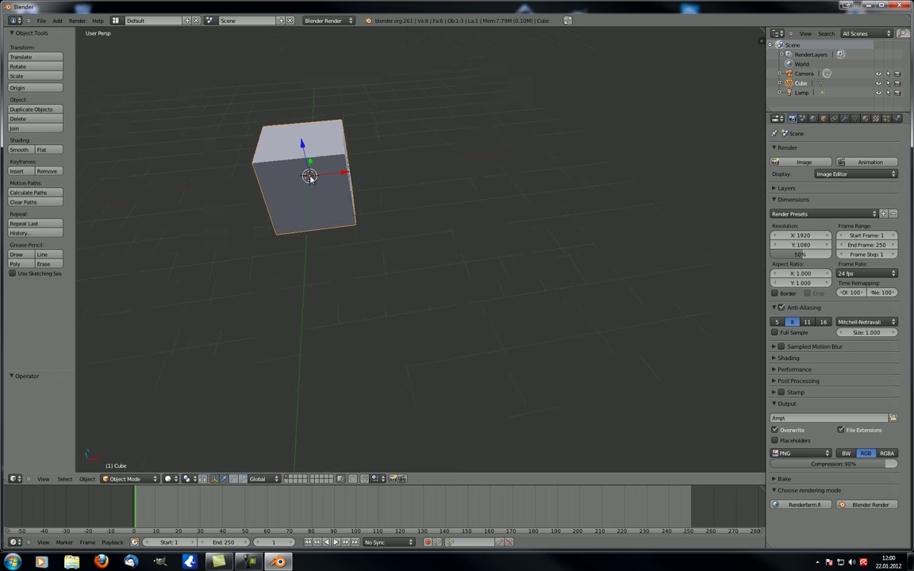
{"action": "right_click", "coordinate": [405, 140]}
{"action": "scroll", "coordinate": [417, 139], "scroll_direction": "up", "scroll_amount": 8}
{"action": "scroll", "coordinate": [255, 255], "scroll_direction": "down", "scroll_amount": 8}
{"action": "middle_click_drag", "start_coordinate": [326, 200], "coordinate": [345, 199]}
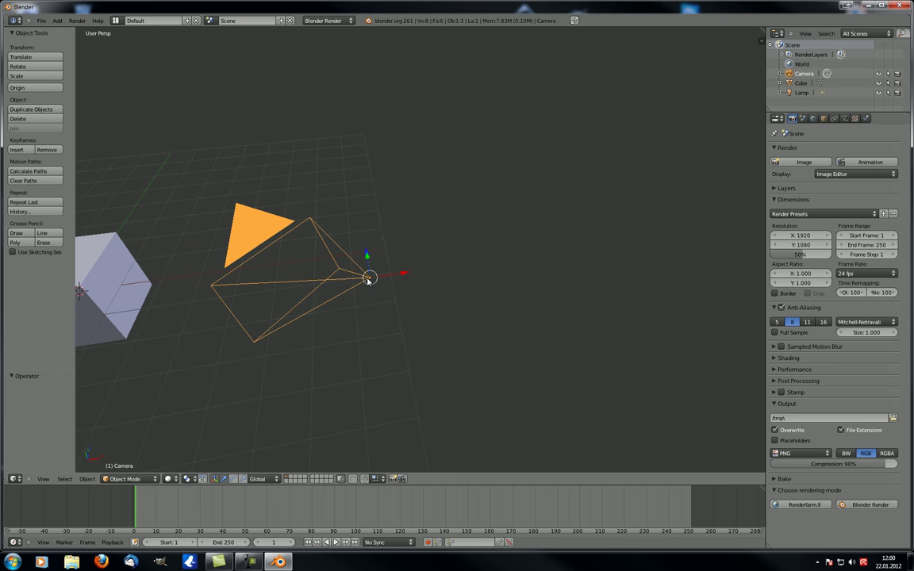
{"action": "scroll", "coordinate": [370, 279], "scroll_direction": "down", "scroll_amount": 5}
{"action": "middle_click_drag", "start_coordinate": [199, 170], "coordinate": [310, 251], "text": "shift"}
{"action": "right_click", "coordinate": [297, 195]}
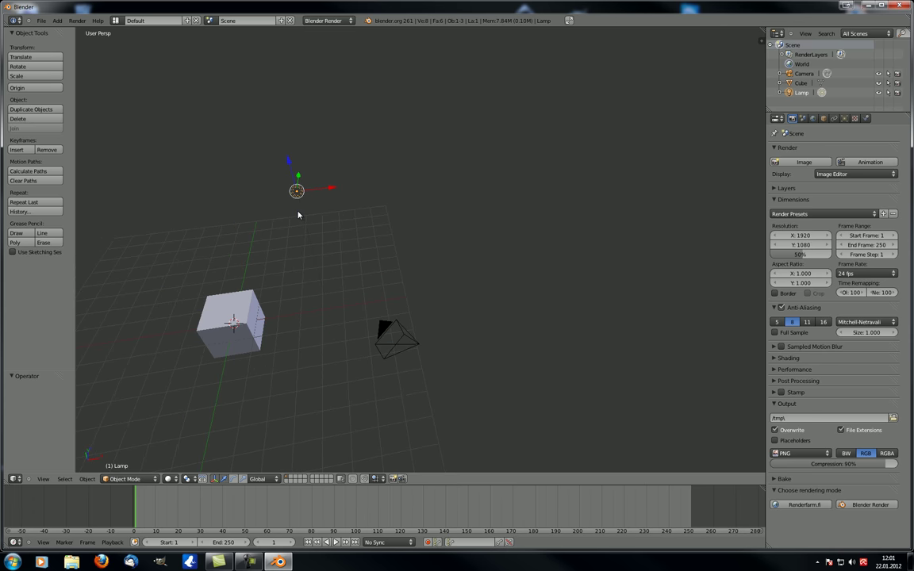
{"action": "middle_click_drag", "start_coordinate": [291, 215], "coordinate": [130, 158]}
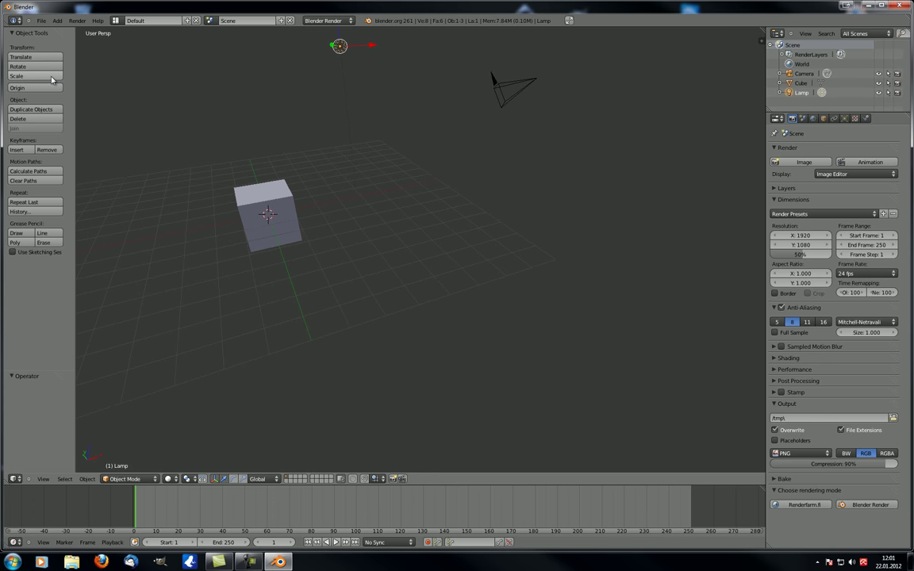
Step: Select the cube and try to shrink it to about half size with the Scale tool
{"action": "right_click", "coordinate": [222, 194]}
{"action": "left_click", "coordinate": [36, 76]}
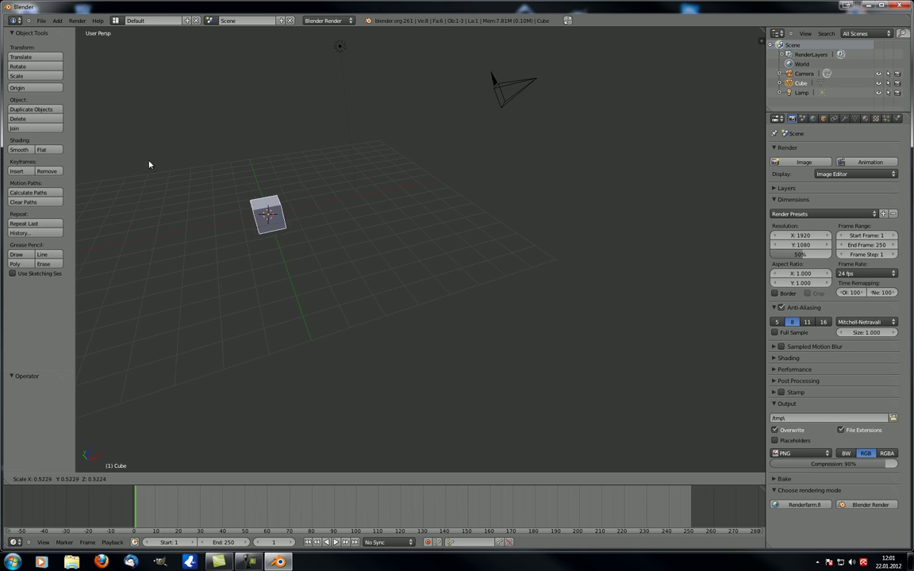
{"action": "left_click", "coordinate": [78, 79]}
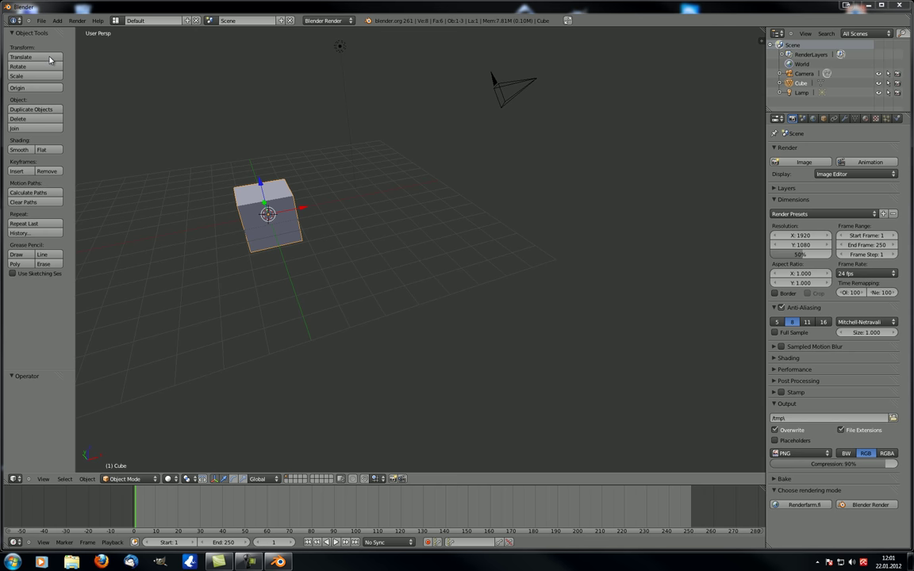
Step: Try to move the cube upward with Translate, and try to enlarge it to about 1.16 times with Scale
{"action": "left_click", "coordinate": [49, 59]}
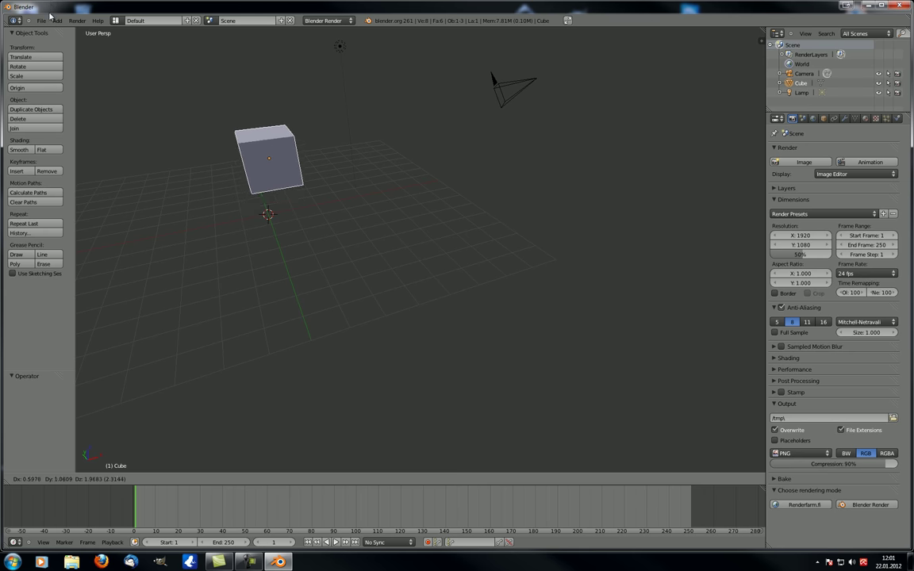
{"action": "key", "text": "Escape"}
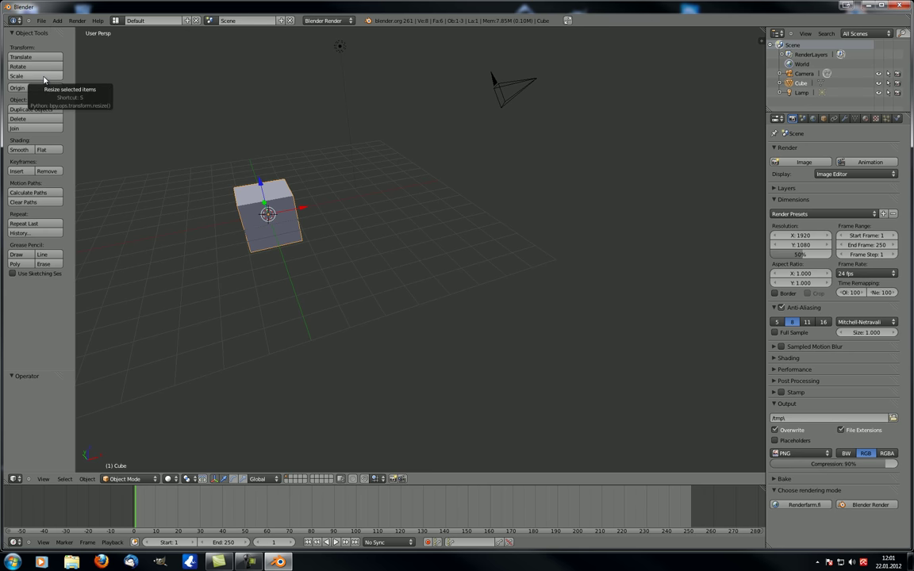
{"action": "left_click", "coordinate": [43, 77]}
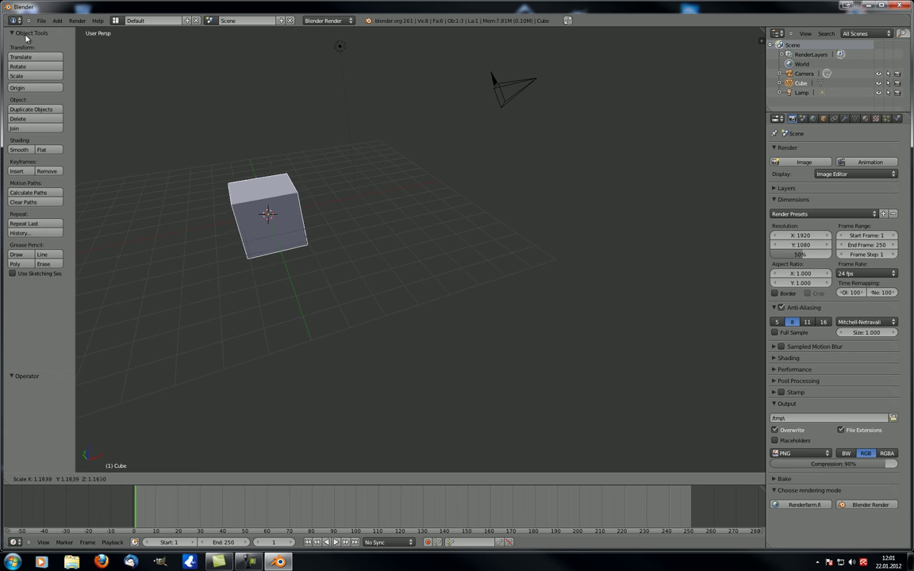
{"action": "key", "text": "Escape"}
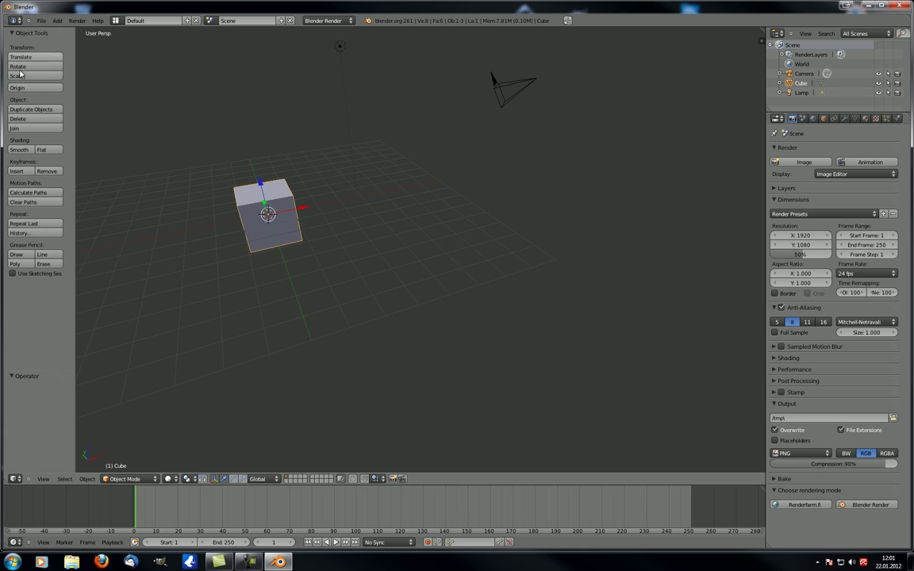
Step: View the cube from other angles and try to move it directly in the viewport
{"action": "middle_click_drag", "start_coordinate": [315, 291], "coordinate": [272, 324]}
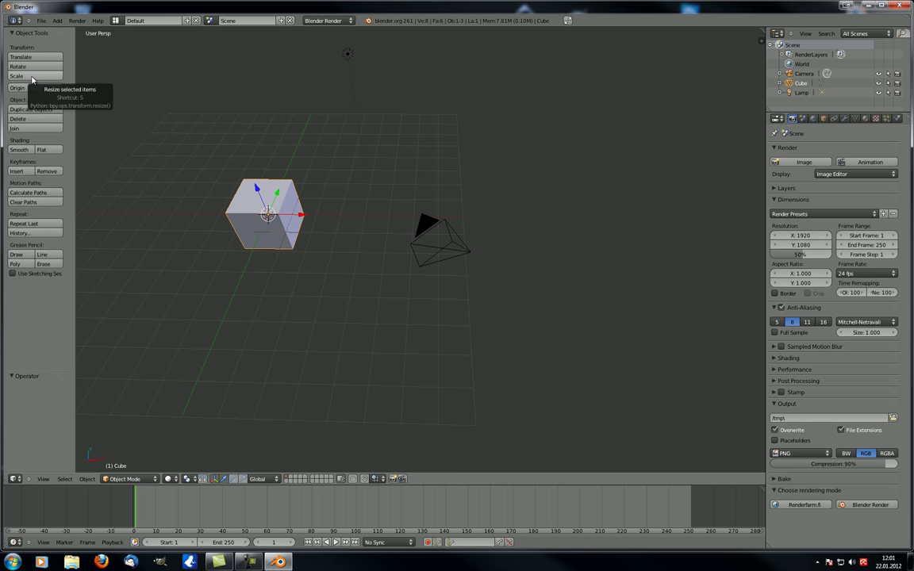
{"action": "middle_click_drag", "start_coordinate": [407, 333], "coordinate": [120, 97]}
{"action": "middle_click_drag", "start_coordinate": [339, 270], "coordinate": [305, 269]}
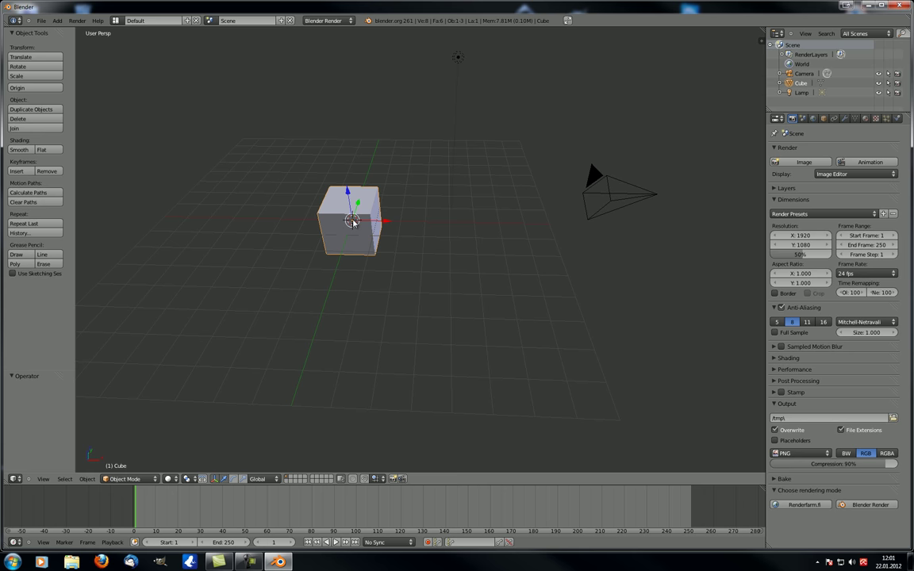
{"action": "left_click_drag", "start_coordinate": [352, 220], "coordinate": [286, 291]}
{"action": "key", "text": "Escape"}
Step: Try to scale the cube freely two times in a row
{"action": "key", "text": "s"}
{"action": "key", "text": "Escape"}
{"action": "key", "text": "s"}
{"action": "key", "text": "Escape"}
Step: Try to rotate the cube freely twice, and try to move it to the near corner of the grid
{"action": "key", "text": "r"}
{"action": "key", "text": "Escape"}
{"action": "key", "text": "r"}
{"action": "key", "text": "Escape"}
{"action": "key", "text": "g"}
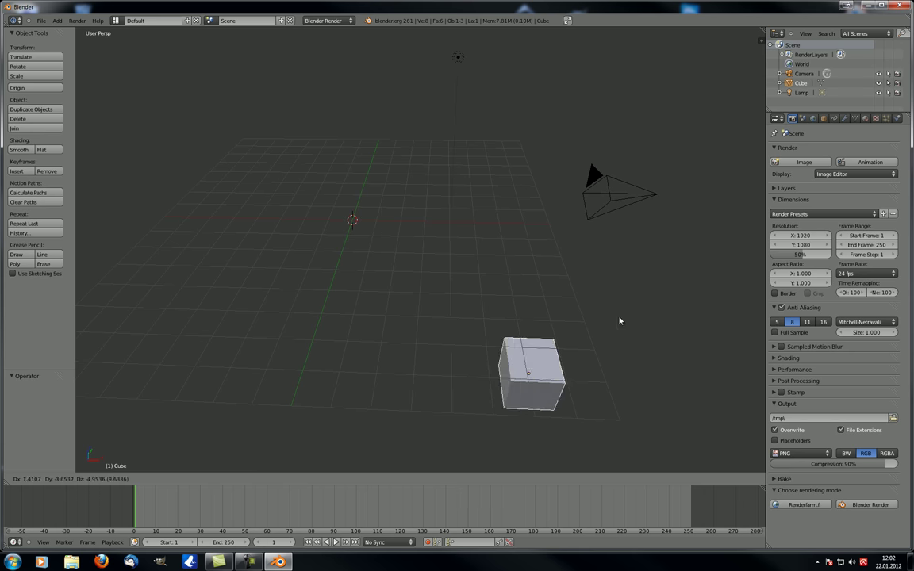
{"action": "key", "text": "Escape"}
Step: From a new viewing angle, try to scale the cube down to about 0.96 of its size
{"action": "middle_click_drag", "start_coordinate": [352, 287], "coordinate": [351, 238]}
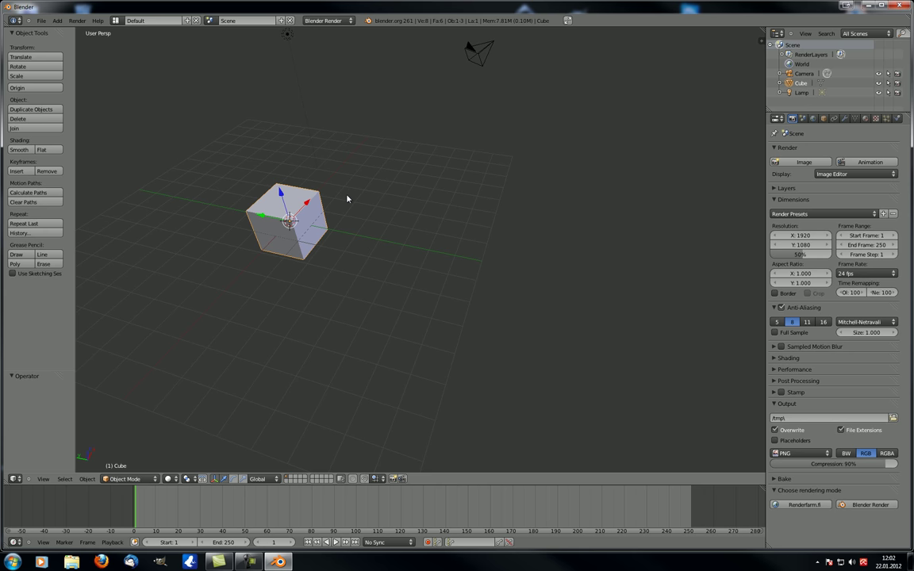
{"action": "key", "text": "s"}
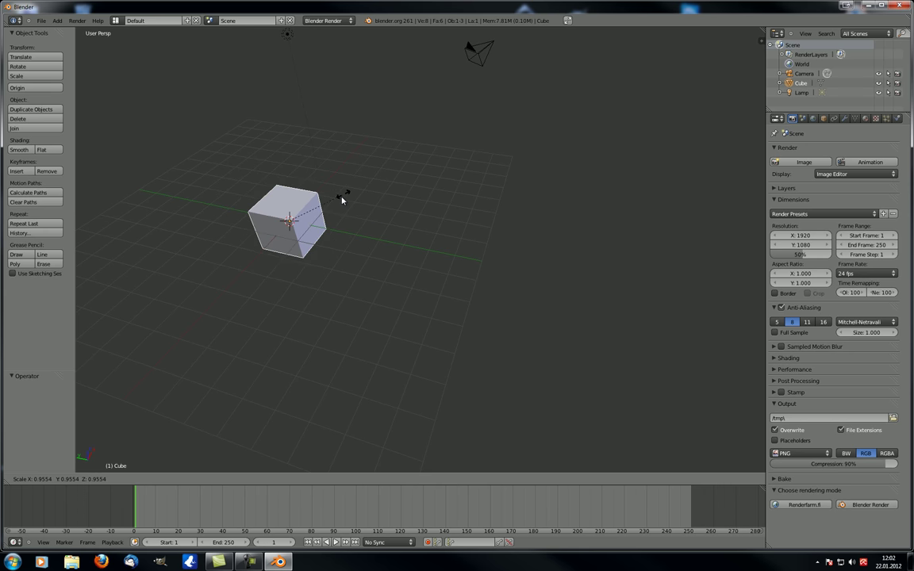
{"action": "right_click", "coordinate": [366, 194]}
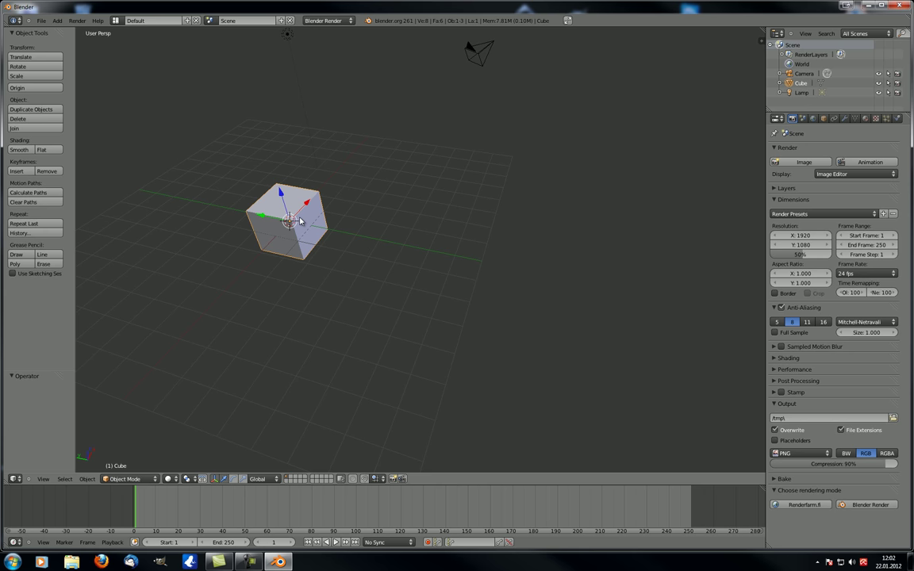
Step: Try to scale the cube up to about 4.3 times, starting with the pointer close to its center
{"action": "middle_click_drag", "start_coordinate": [300, 222], "coordinate": [365, 222]}
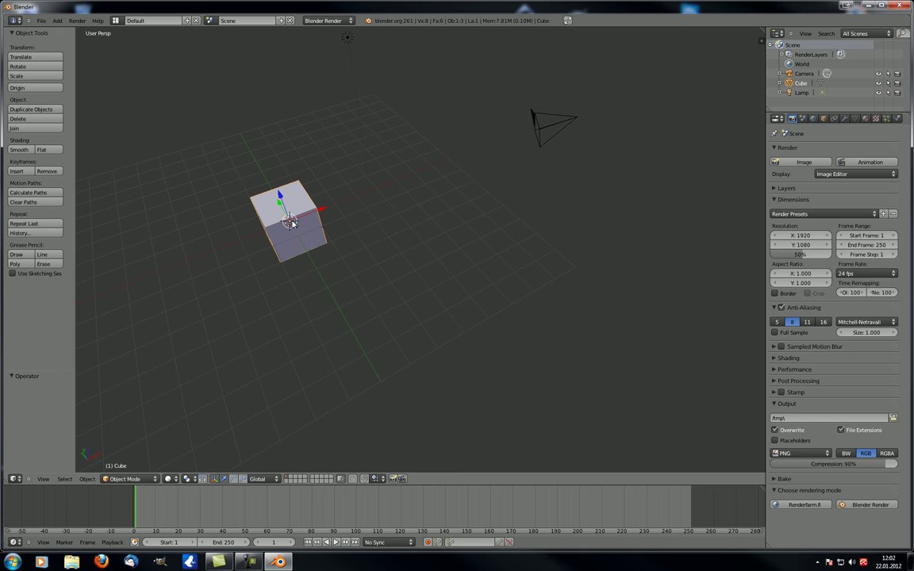
{"action": "key", "text": "s"}
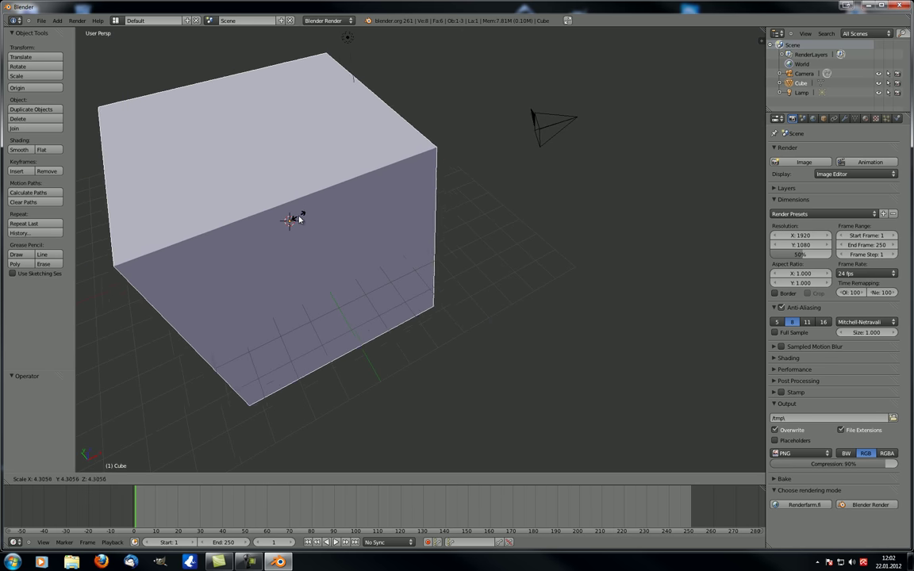
{"action": "right_click", "coordinate": [293, 221]}
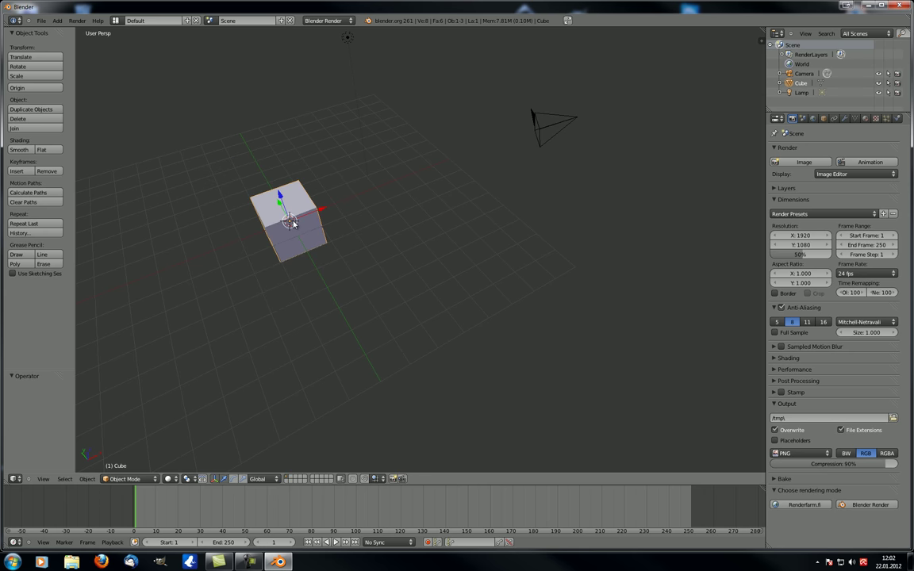
Step: Try to scale the cube to about 19 times, and try a finer scaling to about 1.26 times
{"action": "key", "text": "s"}
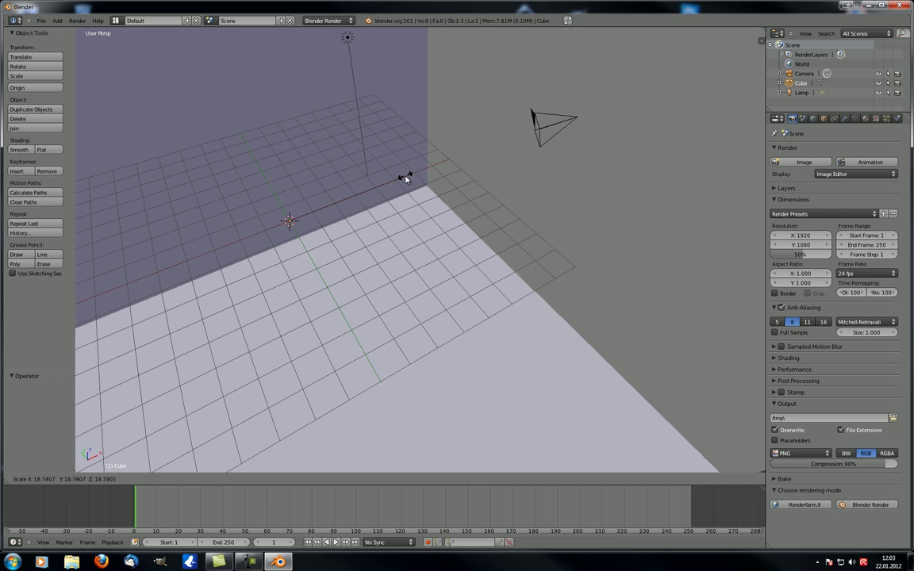
{"action": "key", "text": "Escape"}
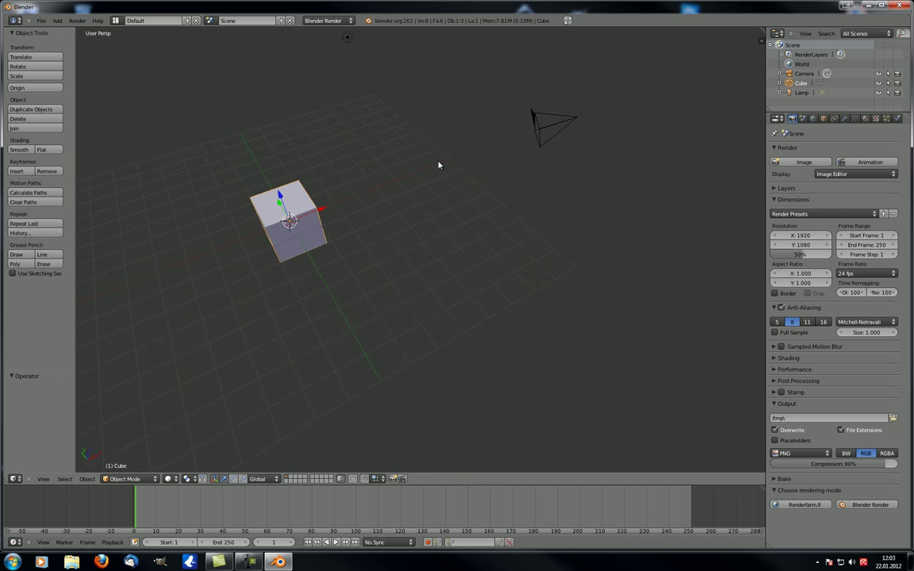
{"action": "key", "text": "s"}
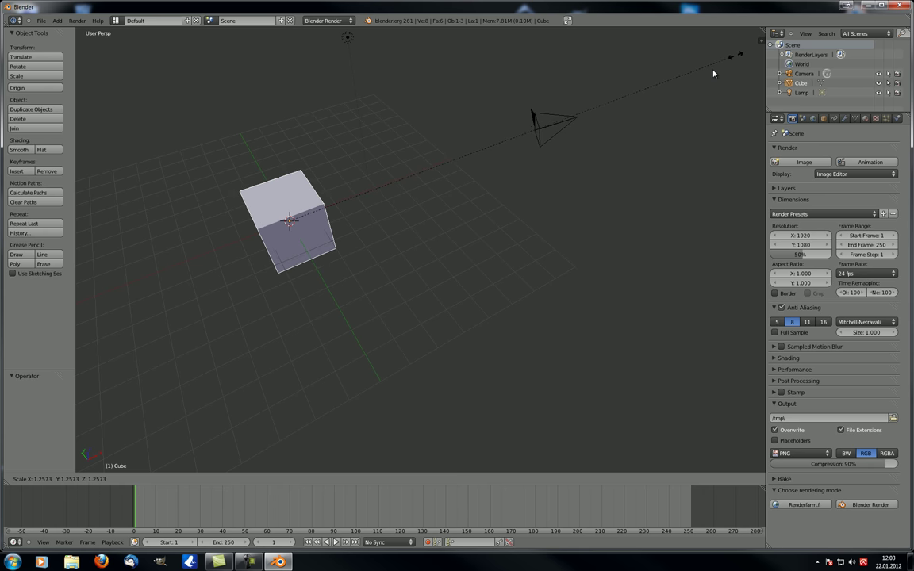
{"action": "key", "text": "Escape"}
Step: From a new viewing angle, try to scale the cube to about 3.26 times, and try to move it about 7.45 units away
{"action": "middle_click_drag", "start_coordinate": [432, 219], "coordinate": [175, 239]}
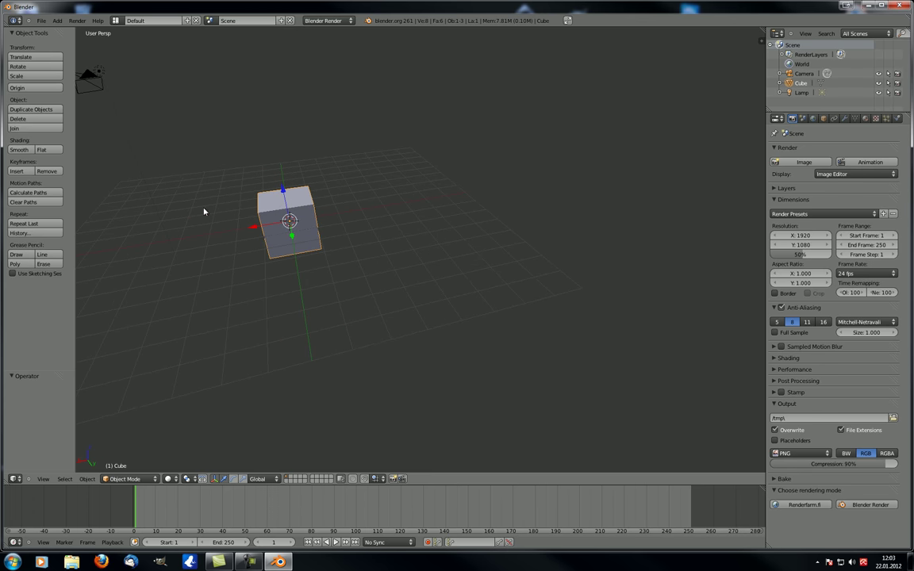
{"action": "middle_click_drag", "start_coordinate": [261, 219], "coordinate": [344, 201]}
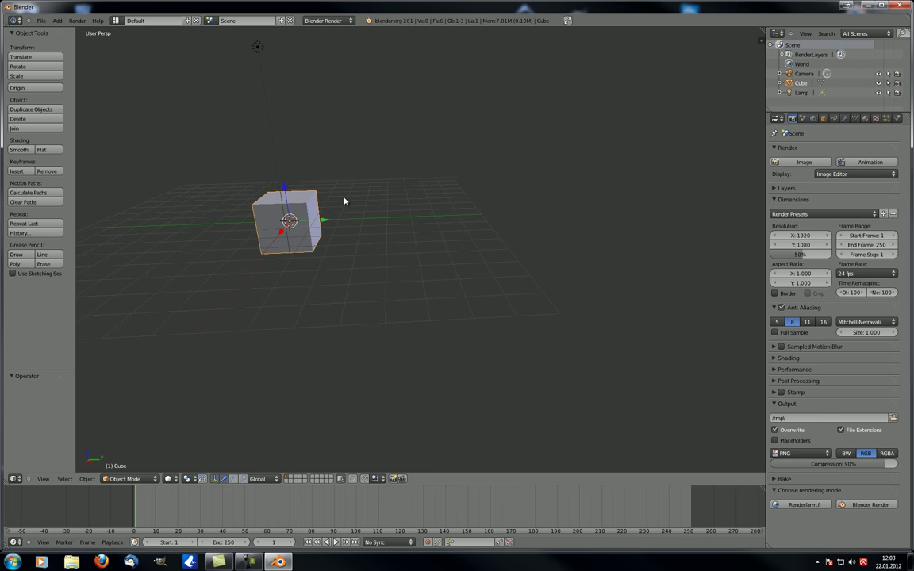
{"action": "key", "text": "s"}
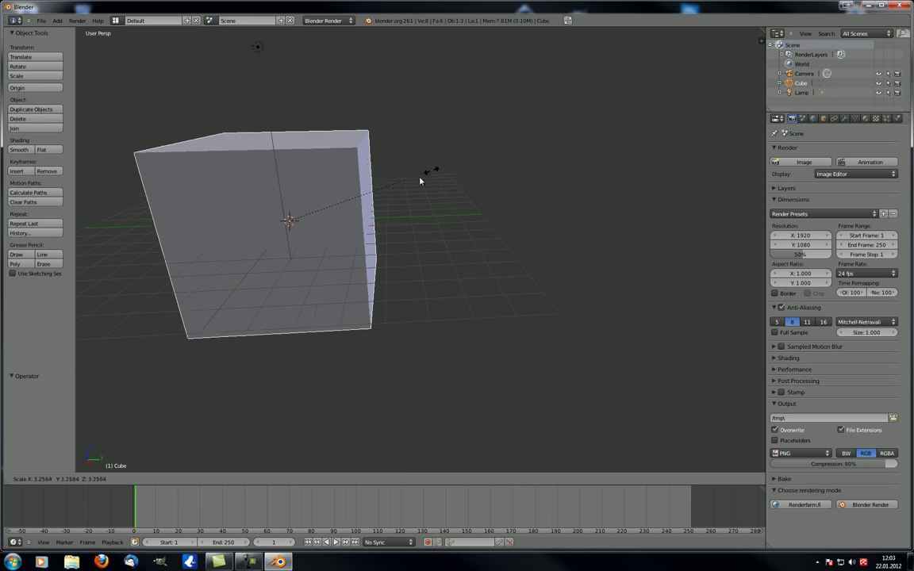
{"action": "key", "text": "Escape"}
{"action": "left_click", "coordinate": [36, 57]}
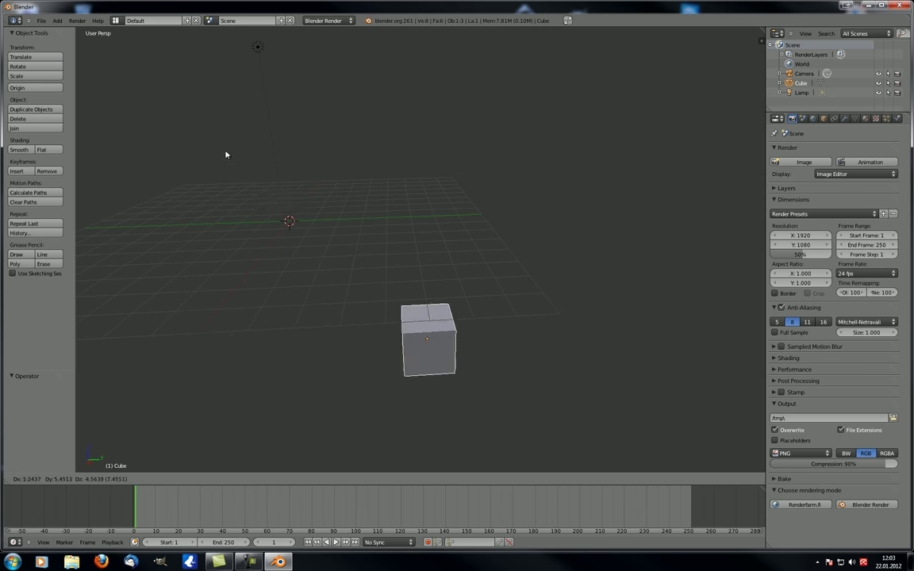
{"action": "key", "text": "Escape"}
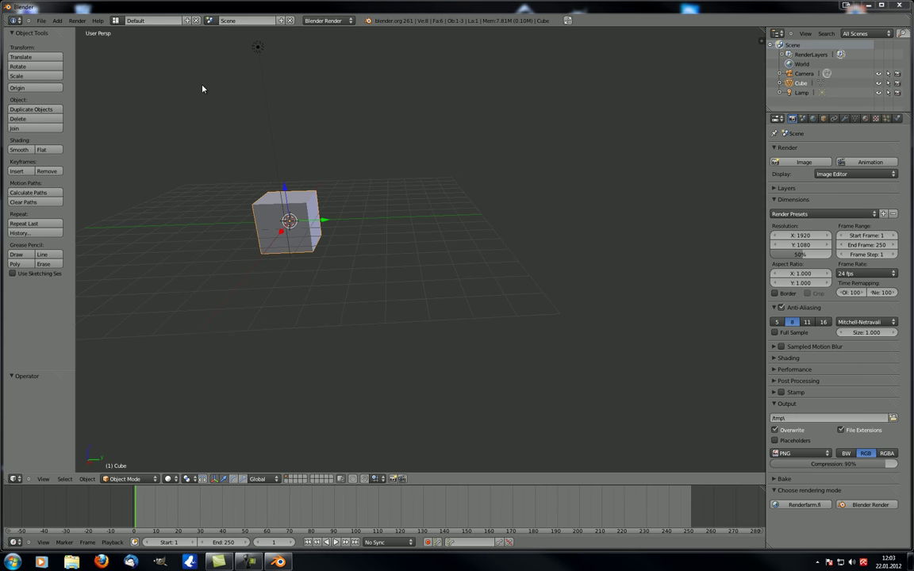
Step: Try to move the cube with its Z, Y and X axis handles, one after another
{"action": "middle_click_drag", "start_coordinate": [272, 129], "coordinate": [255, 310]}
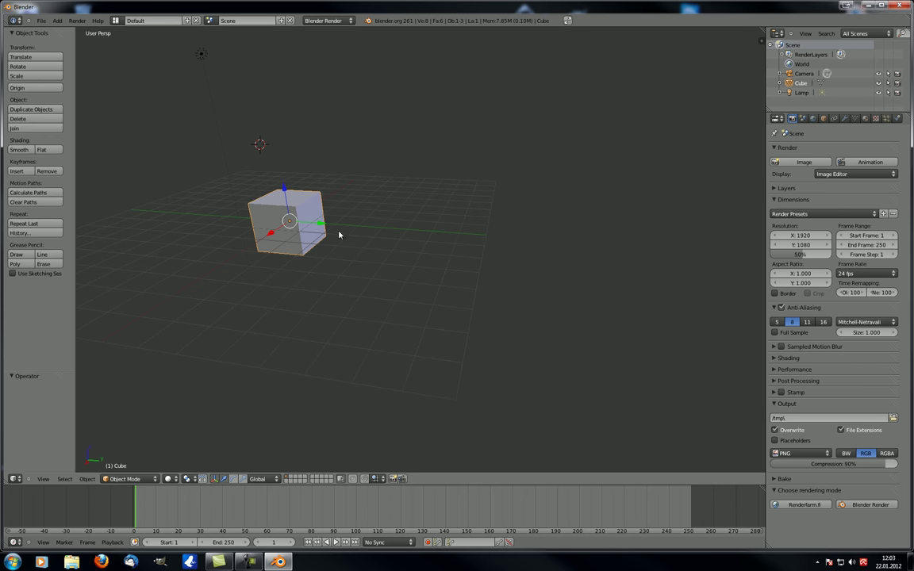
{"action": "middle_click_drag", "start_coordinate": [327, 240], "coordinate": [331, 278]}
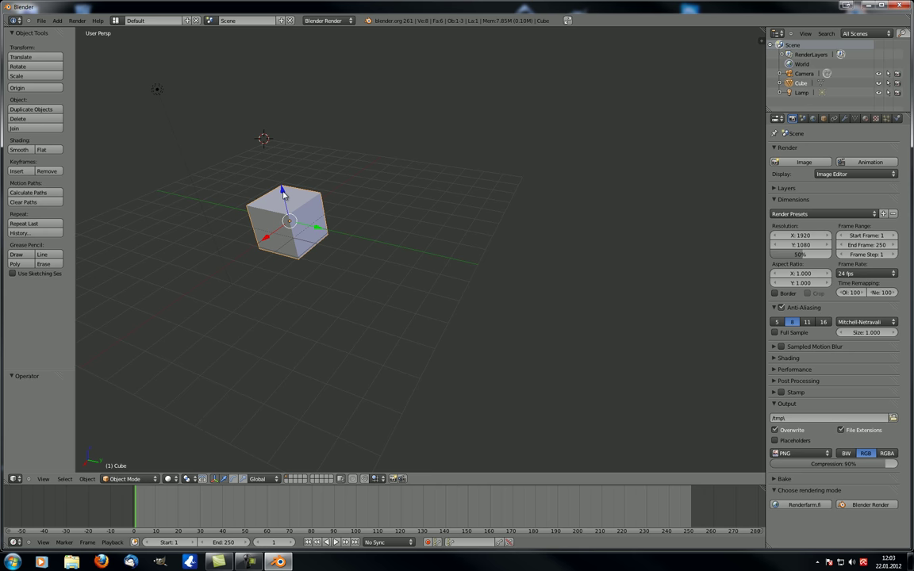
{"action": "left_click_drag", "start_coordinate": [283, 194], "coordinate": [251, 178]}
{"action": "right_click", "coordinate": [251, 177]}
{"action": "left_click_drag", "start_coordinate": [312, 231], "coordinate": [422, 252]}
{"action": "right_click", "coordinate": [422, 253]}
{"action": "left_click_drag", "start_coordinate": [266, 237], "coordinate": [322, 208]}
{"action": "right_click", "coordinate": [322, 209]}
Step: Try to move the cube constrained to the global Z, X and Y axes in turn, about 4.7 units along Y
{"action": "middle_click_drag", "start_coordinate": [455, 240], "coordinate": [496, 286]}
{"action": "middle_click_drag", "start_coordinate": [242, 228], "coordinate": [261, 163]}
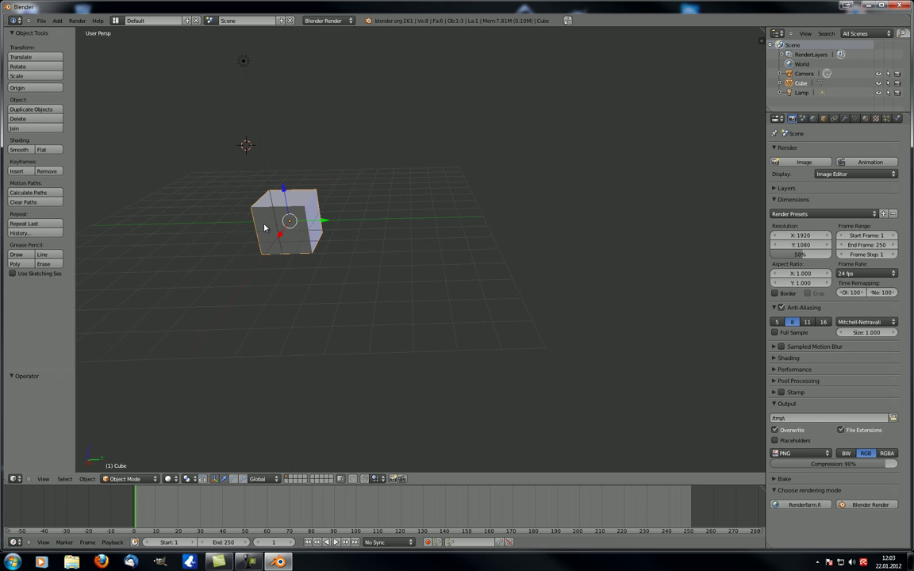
{"action": "key", "text": "g"}
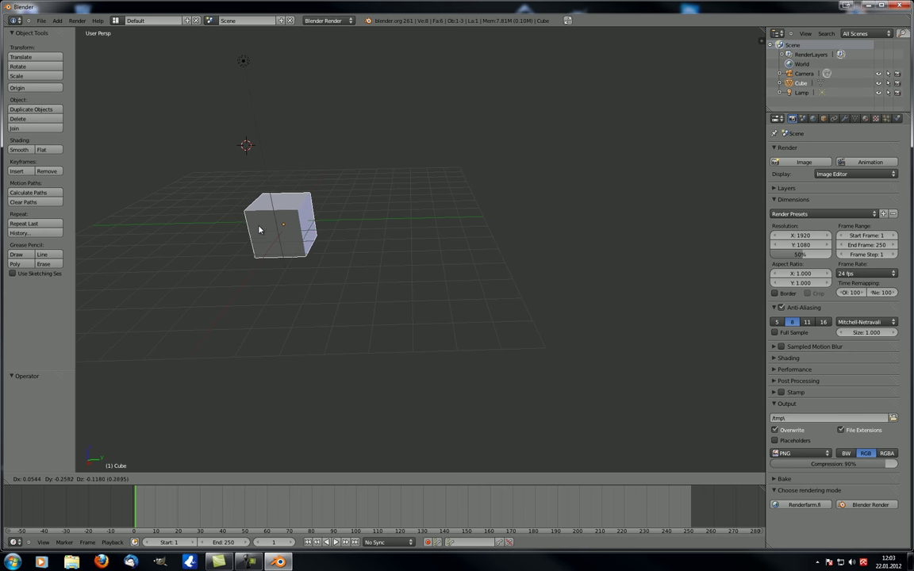
{"action": "key", "text": "z"}
{"action": "key", "text": "x"}
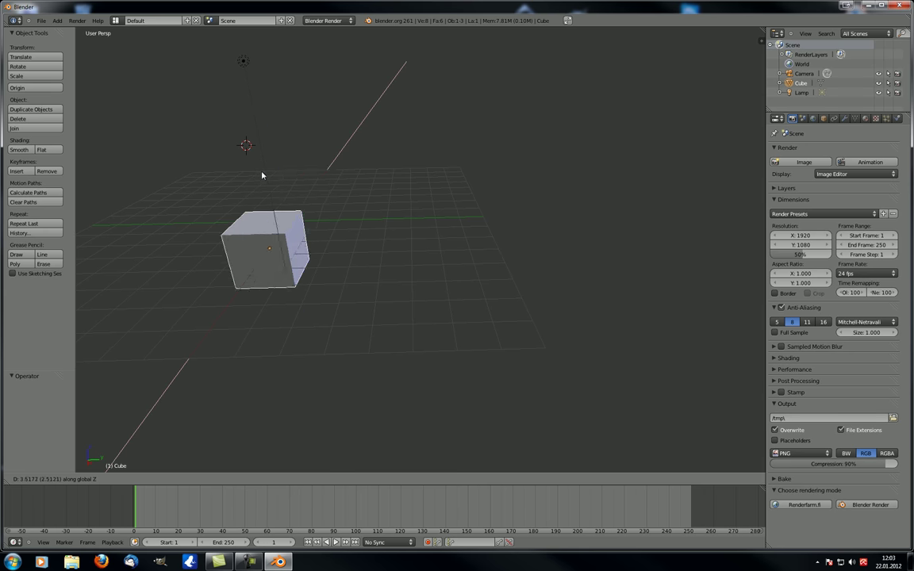
{"action": "key", "text": "y"}
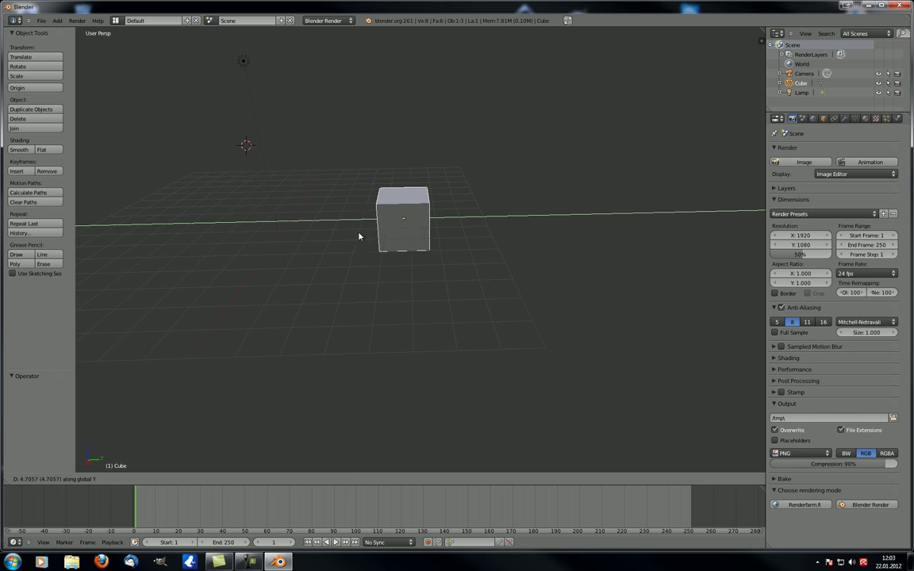
{"action": "left_click", "coordinate": [254, 230]}
Step: Try to rotate the cube with the rotation constrained to the global X, Y and Z axes in turn
{"action": "left_click", "coordinate": [46, 69]}
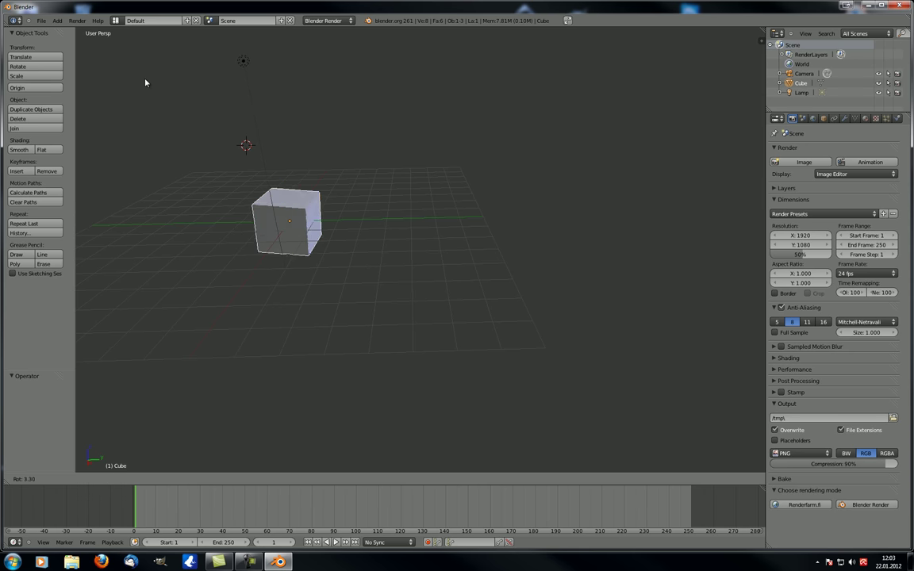
{"action": "key", "text": "z"}
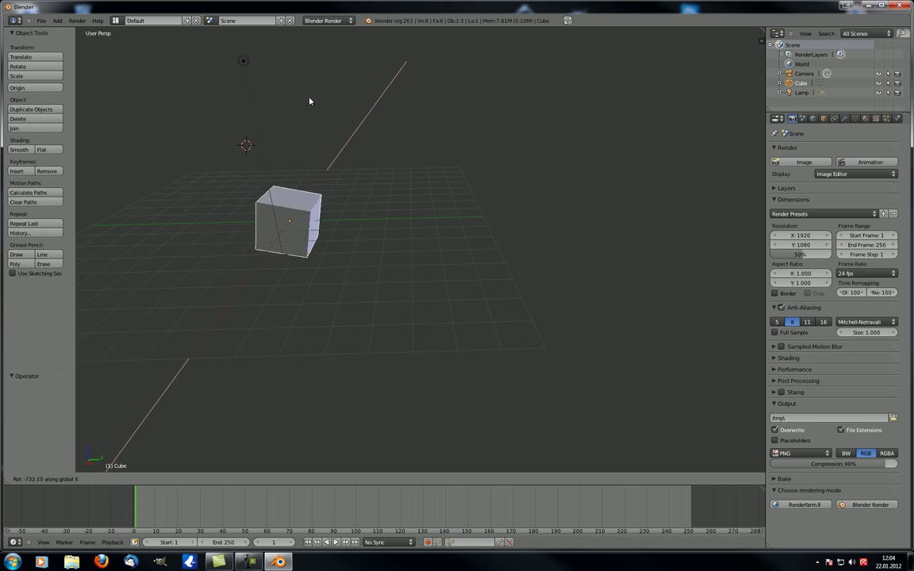
{"action": "key", "text": "y"}
{"action": "key", "text": "Escape"}
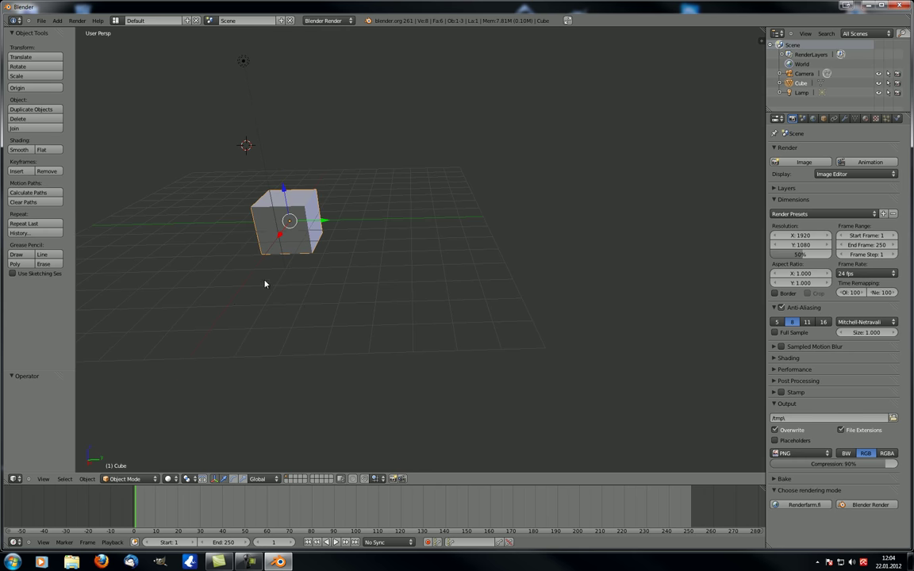
Step: Try to scale the cube along single global axes, to about 1.28 and 0.44 along Y and 0.21 along Z
{"action": "left_click", "coordinate": [57, 77]}
{"action": "key", "text": "y"}
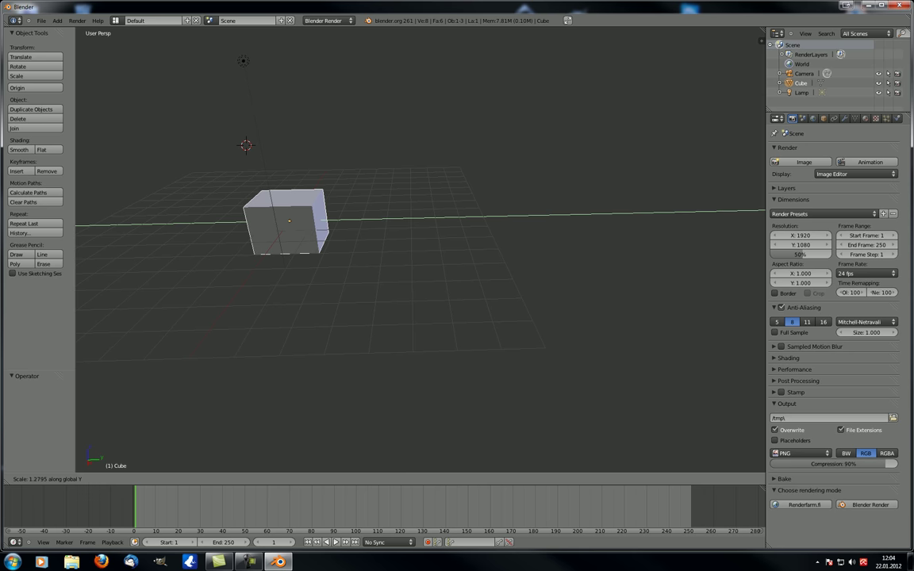
{"action": "key", "text": "z"}
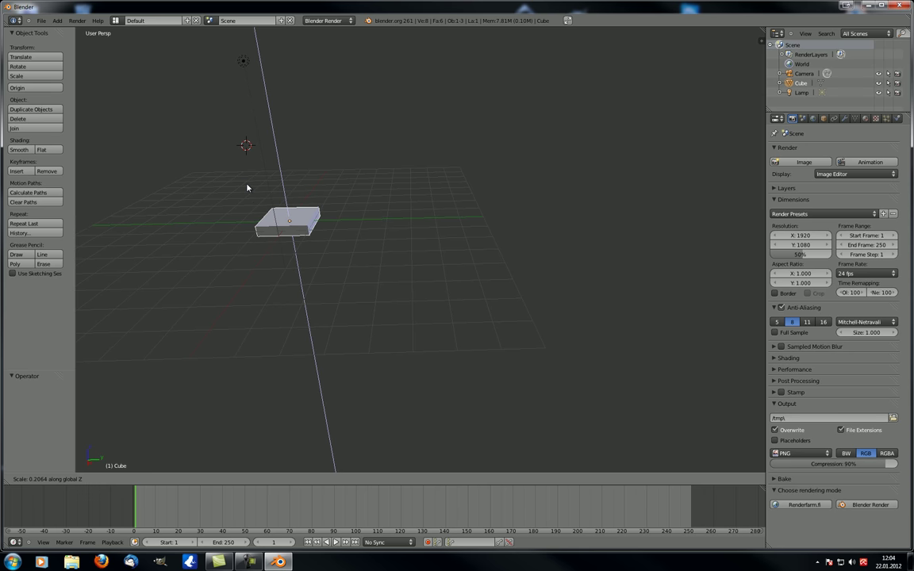
{"action": "key", "text": "x"}
{"action": "key", "text": "y"}
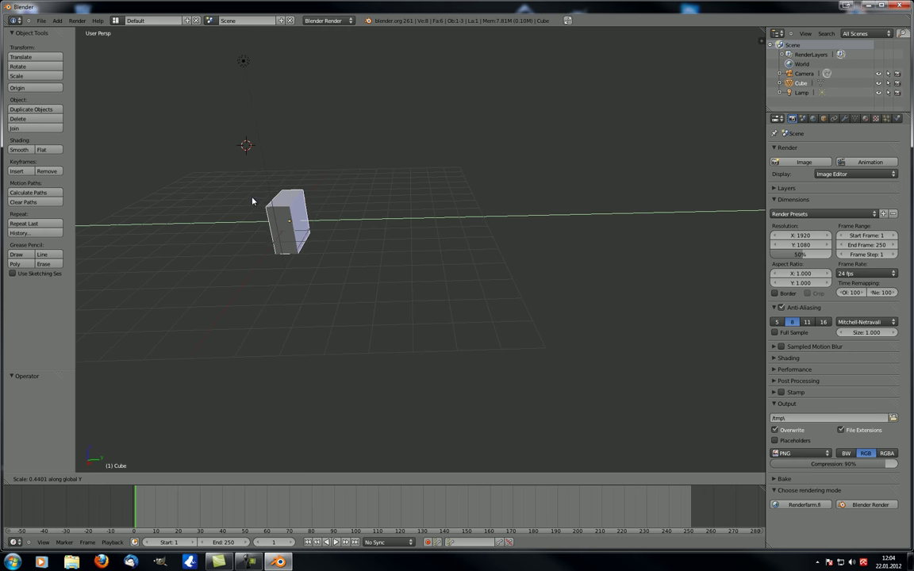
{"action": "key", "text": "Escape"}
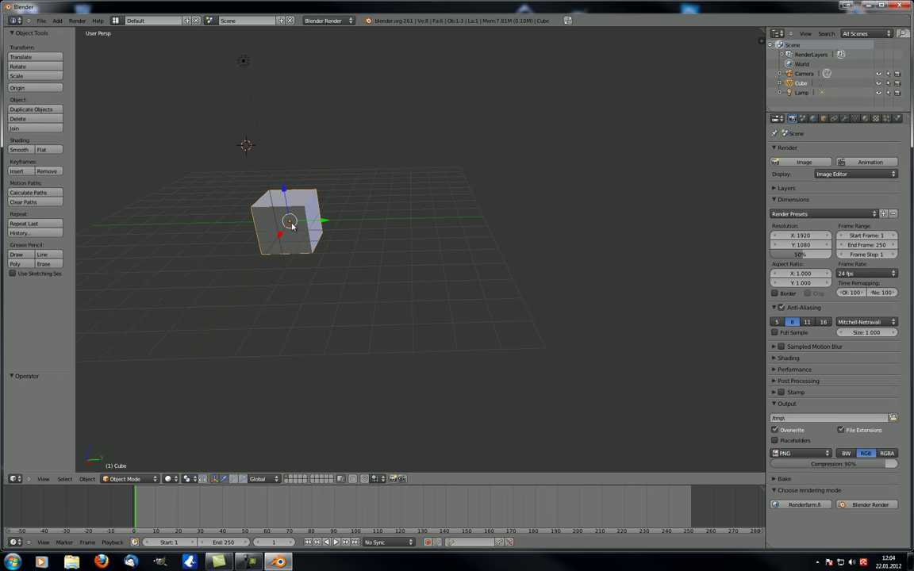
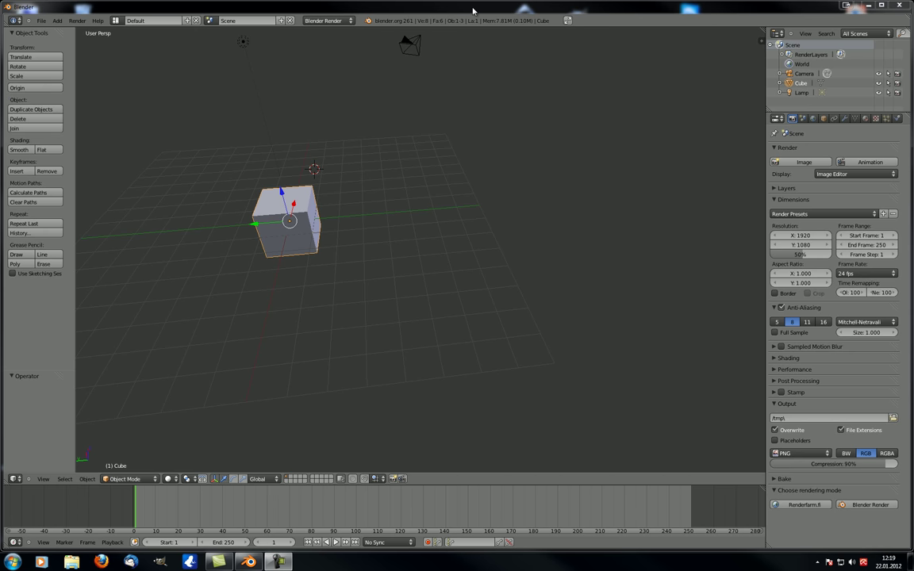
Step: Select the camera and view the Set Origin options without applying one
{"action": "right_click", "coordinate": [417, 50]}
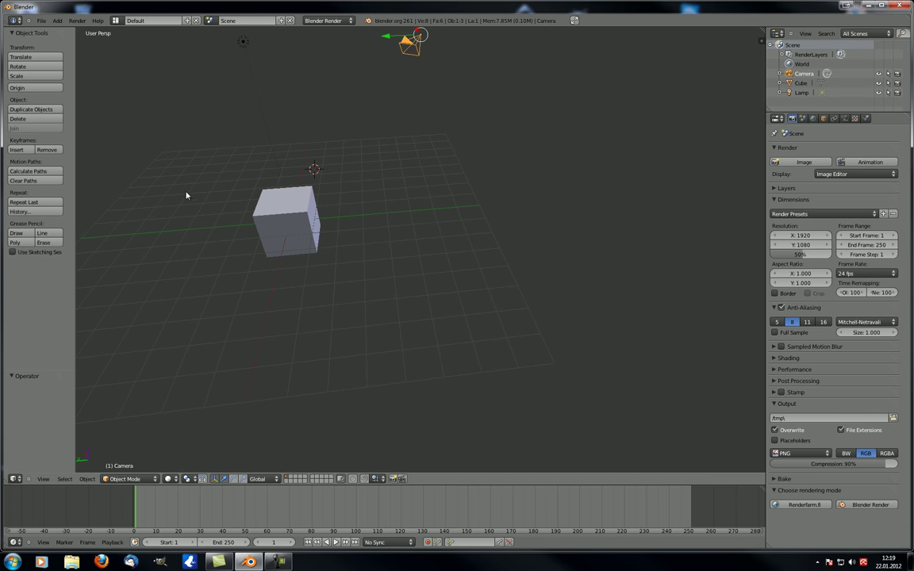
{"action": "left_click", "coordinate": [41, 88]}
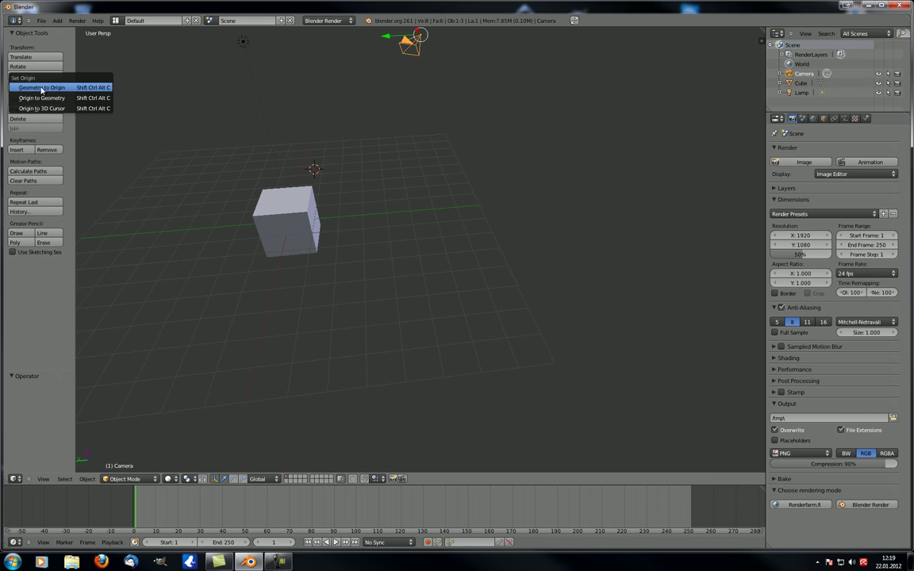
{"action": "left_click", "coordinate": [164, 176]}
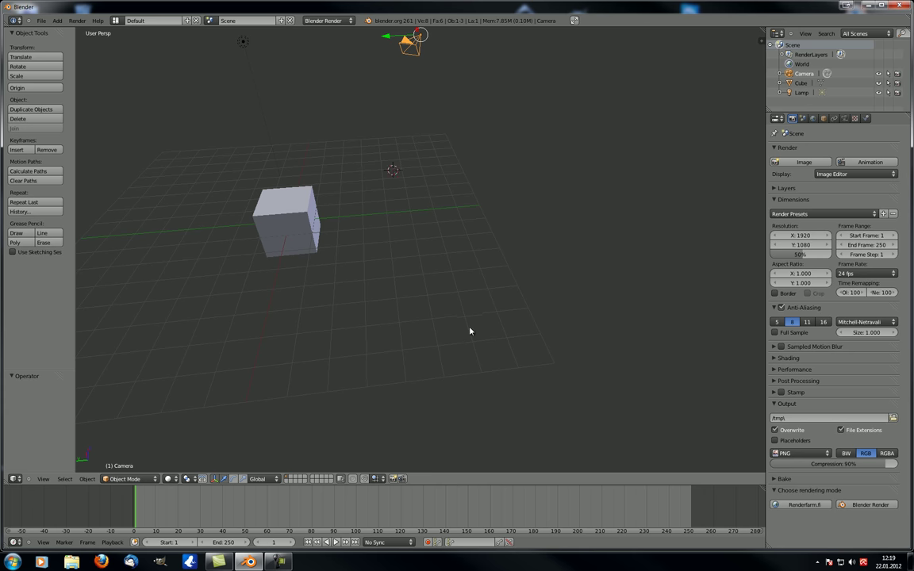
Step: Place the 3D cursor at several different spots around the cube, finishing in the empty space beyond the grid's far corner
{"action": "left_click", "coordinate": [176, 92]}
{"action": "left_click", "coordinate": [222, 41]}
{"action": "left_click", "coordinate": [206, 94]}
{"action": "left_click", "coordinate": [160, 192]}
{"action": "left_click", "coordinate": [368, 340]}
{"action": "left_click", "coordinate": [487, 116]}
{"action": "left_click", "coordinate": [200, 272]}
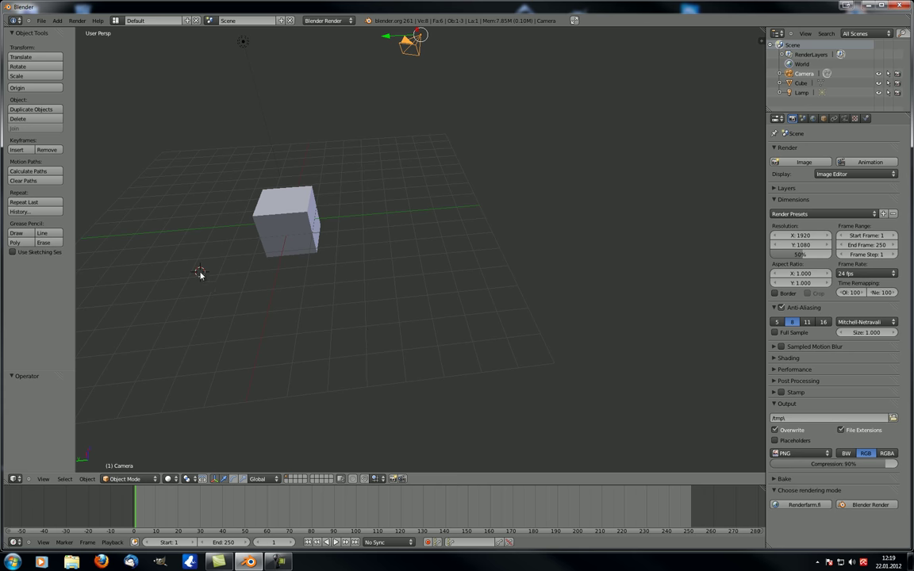
{"action": "left_click", "coordinate": [180, 123]}
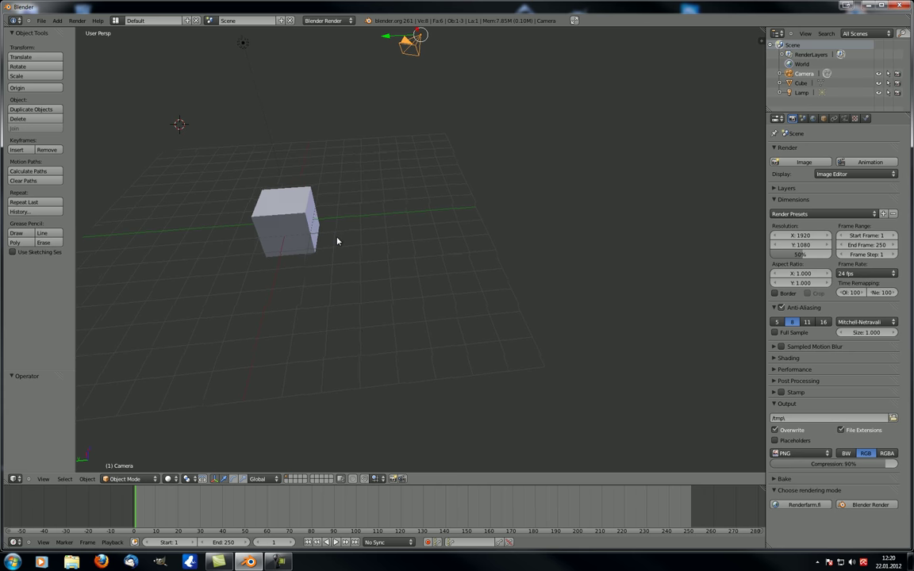
Step: Snap the 3D cursor to the selected camera and check its position from other viewing angles
{"action": "middle_click_drag", "start_coordinate": [336, 240], "coordinate": [419, 118]}
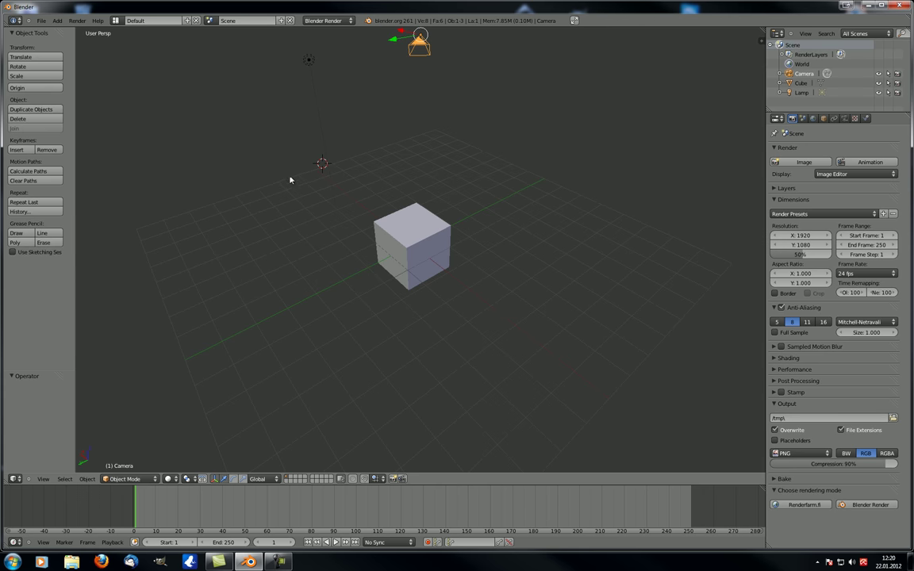
{"action": "middle_click_drag", "start_coordinate": [290, 180], "coordinate": [354, 258]}
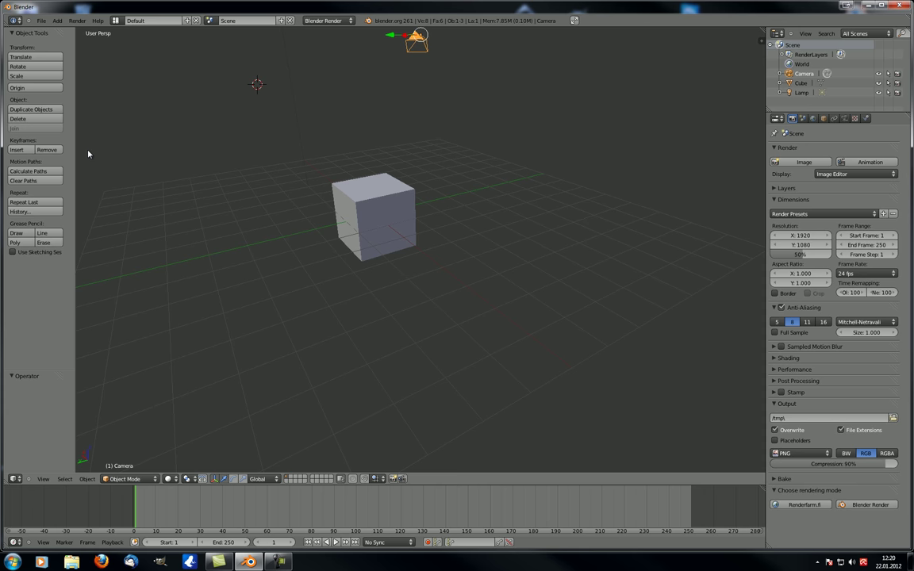
{"action": "key", "text": "shift+s"}
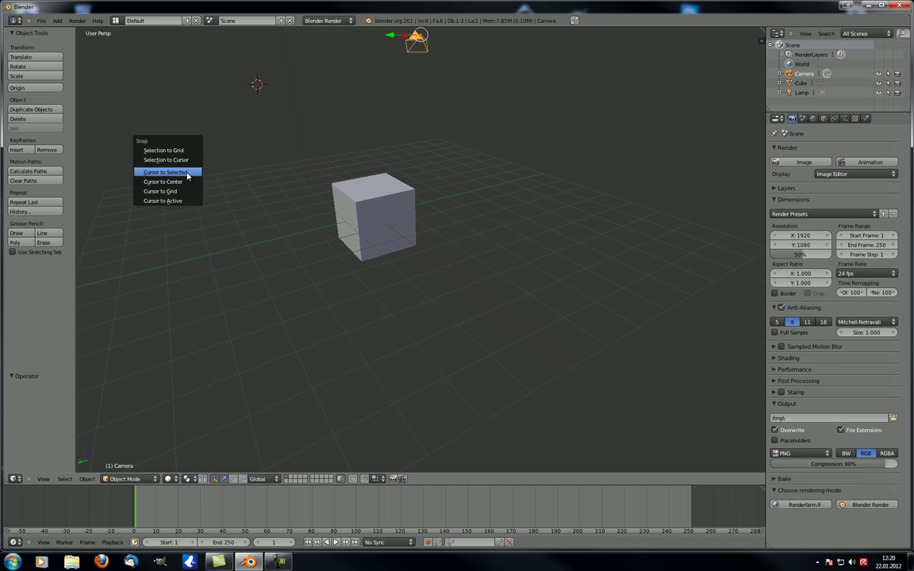
{"action": "left_click", "coordinate": [188, 172]}
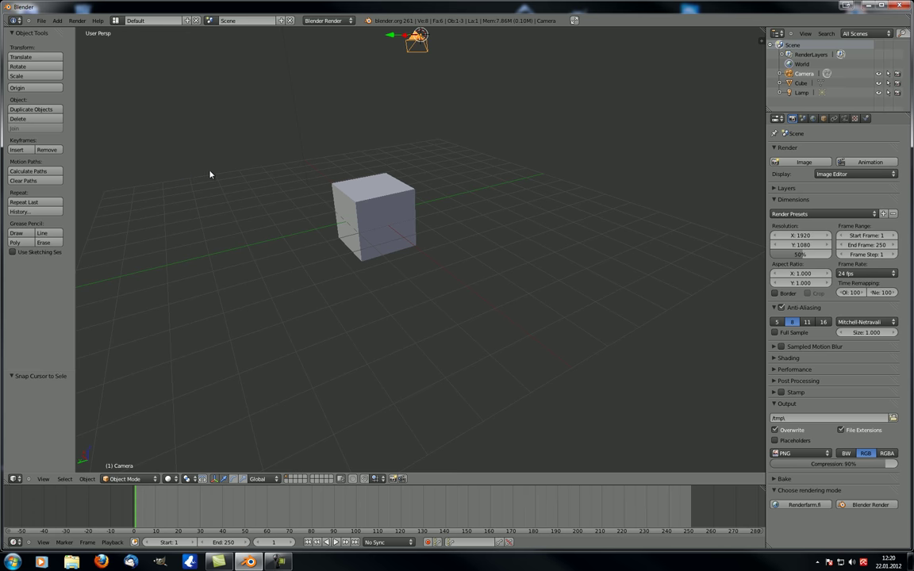
{"action": "middle_click_drag", "start_coordinate": [211, 174], "coordinate": [436, 132]}
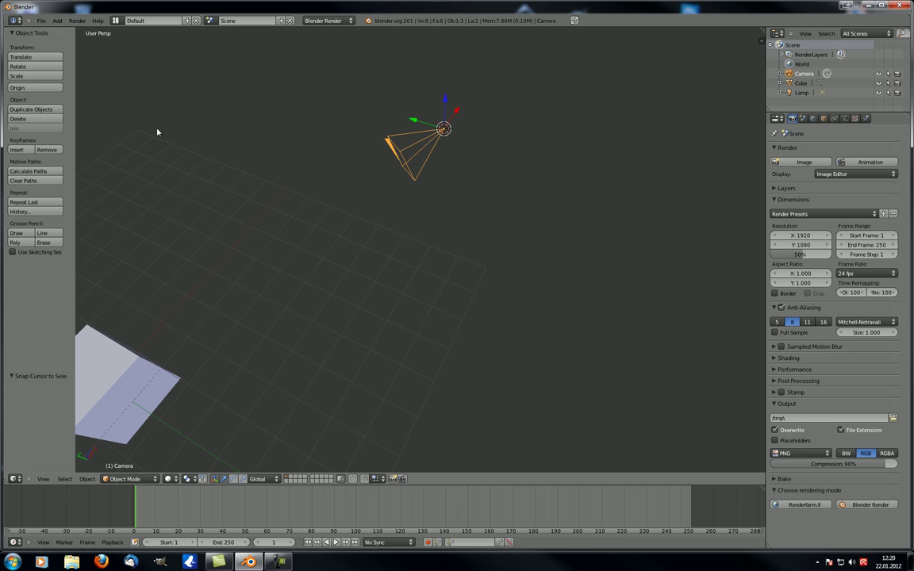
Step: Examine the 3D cursor at the cube from several distances and angles, and select the cube to compare its center
{"action": "middle_click_drag", "start_coordinate": [288, 220], "coordinate": [336, 367]}
{"action": "scroll", "coordinate": [361, 432], "scroll_direction": "up", "scroll_amount": 5}
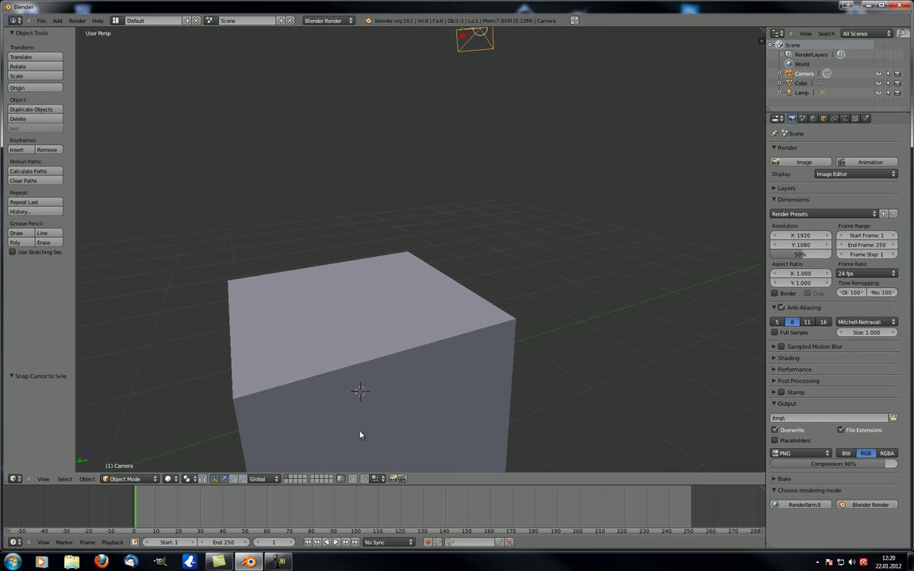
{"action": "scroll", "coordinate": [360, 428], "scroll_direction": "down", "scroll_amount": 5}
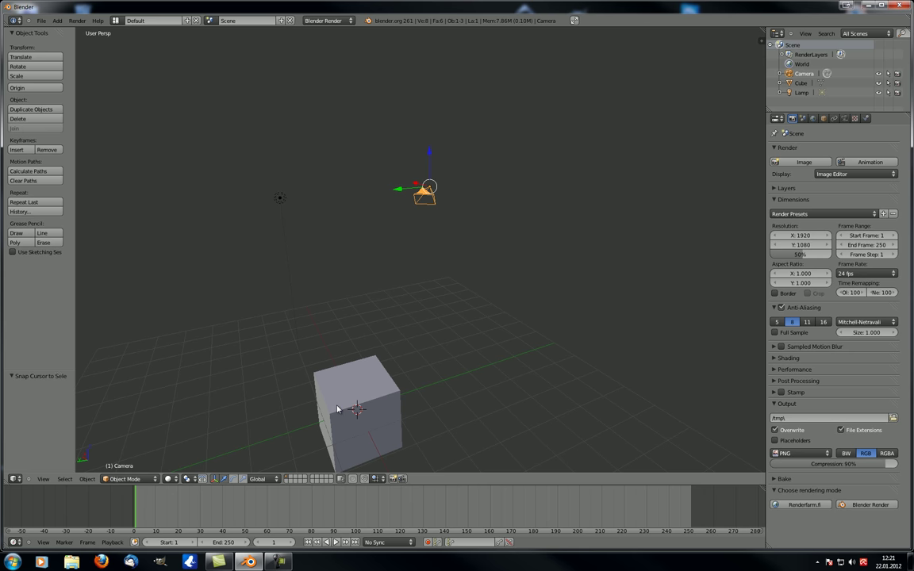
{"action": "middle_click_drag", "start_coordinate": [289, 314], "coordinate": [159, 225]}
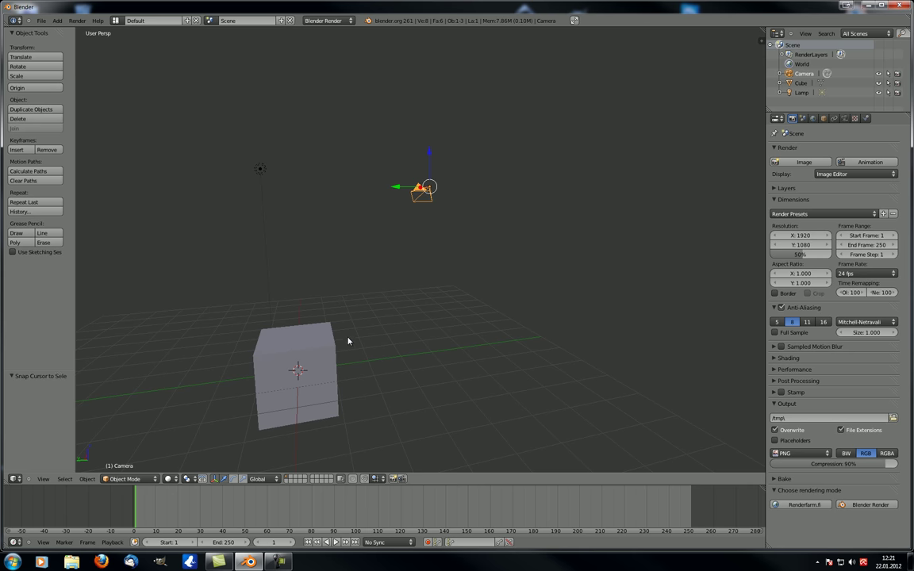
{"action": "right_click", "coordinate": [324, 337]}
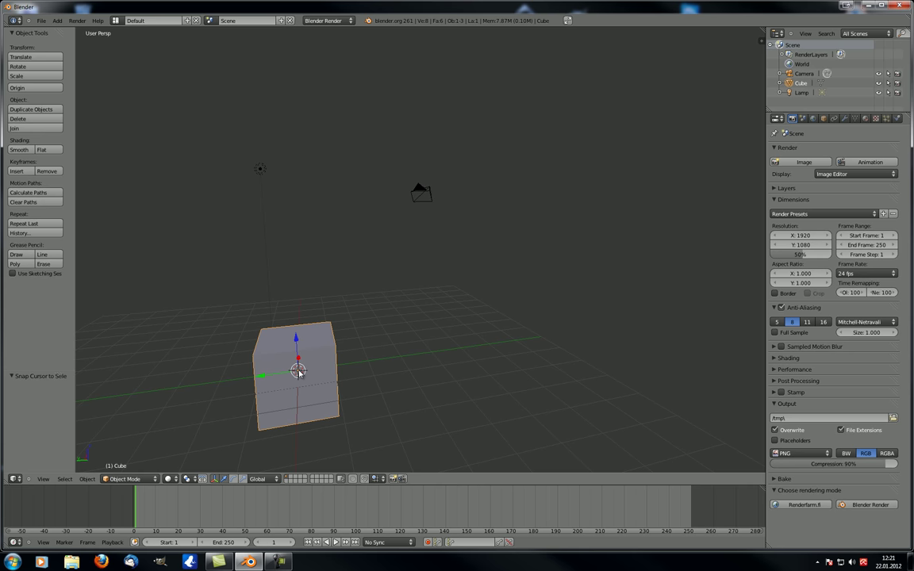
Step: Select the lamp and snap the 3D cursor to it
{"action": "right_click", "coordinate": [260, 171]}
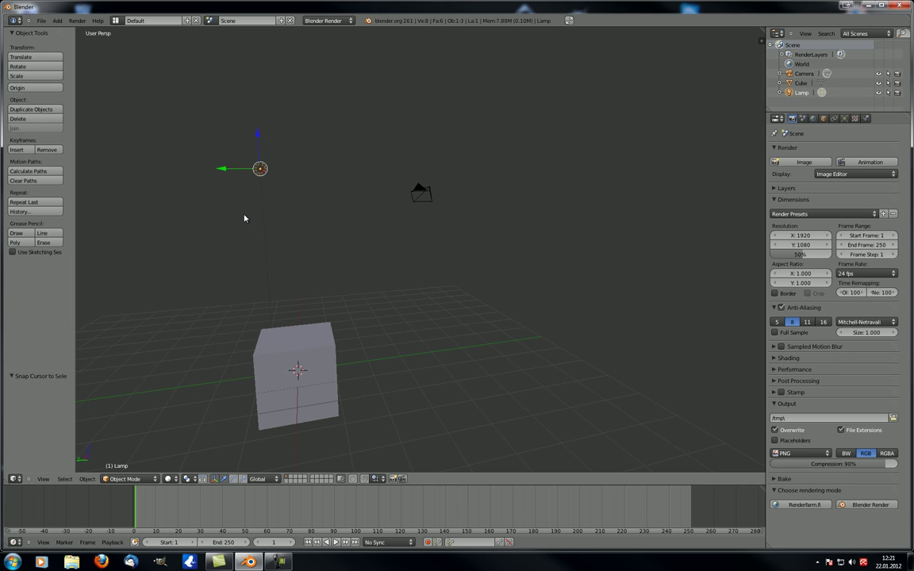
{"action": "key", "text": "shift+s"}
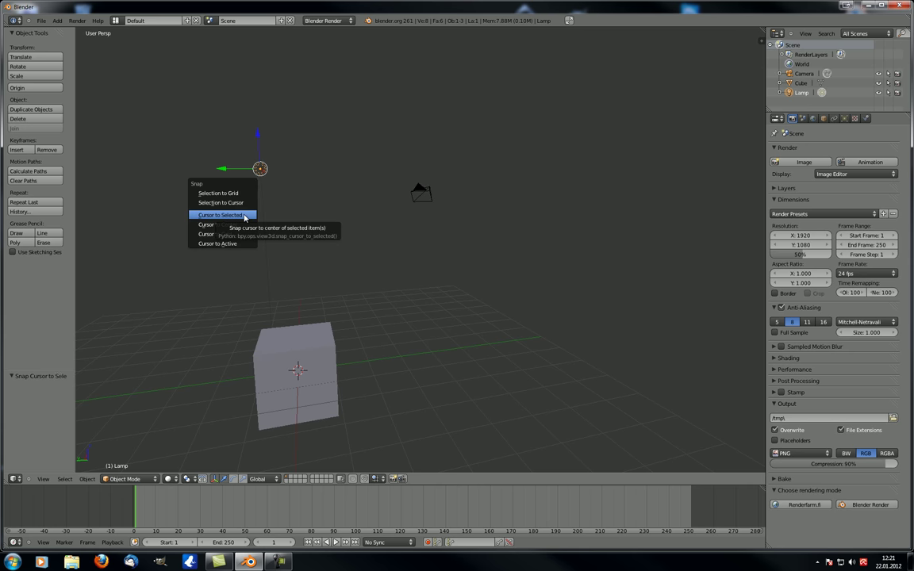
{"action": "left_click", "coordinate": [244, 216]}
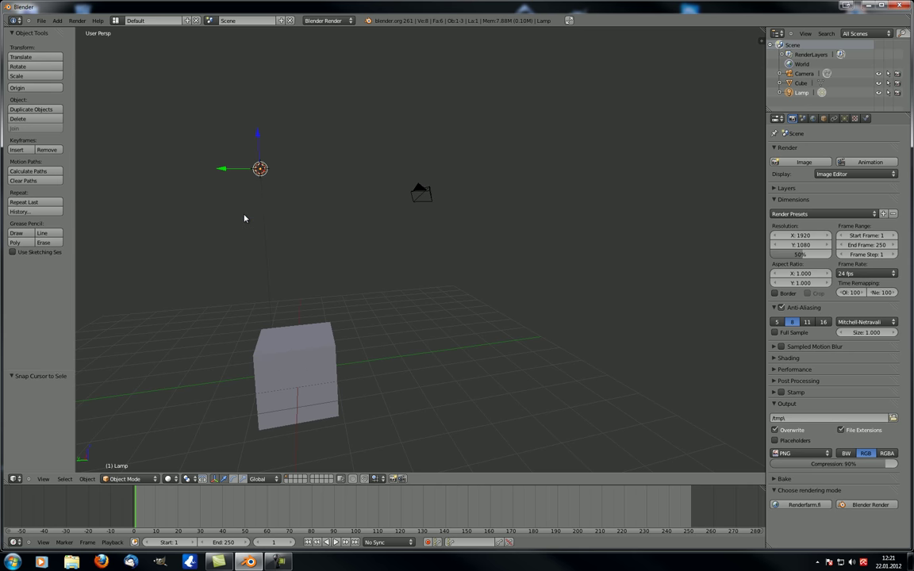
Step: Select the cube and set its origin to the 3D cursor at the lamp
{"action": "right_click", "coordinate": [306, 338]}
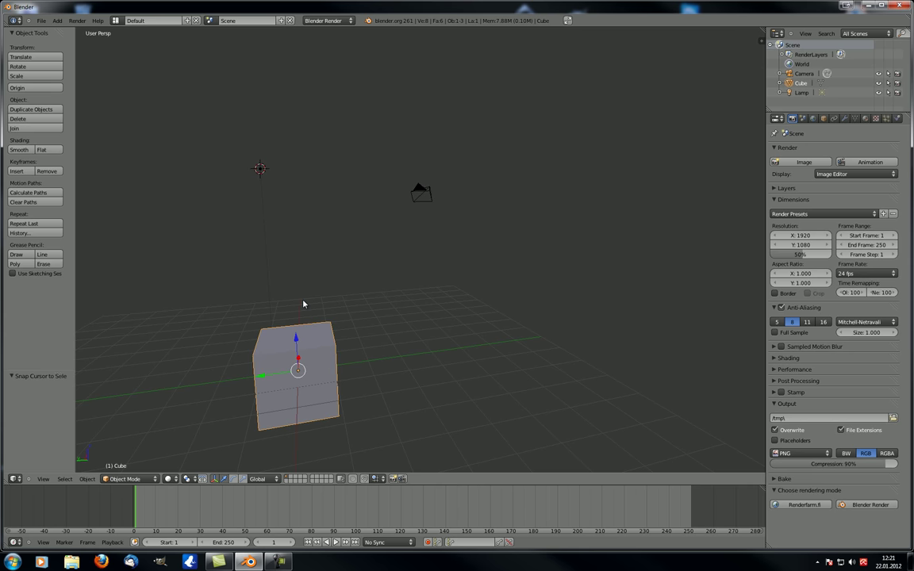
{"action": "left_click", "coordinate": [39, 88]}
{"action": "left_click", "coordinate": [47, 87]}
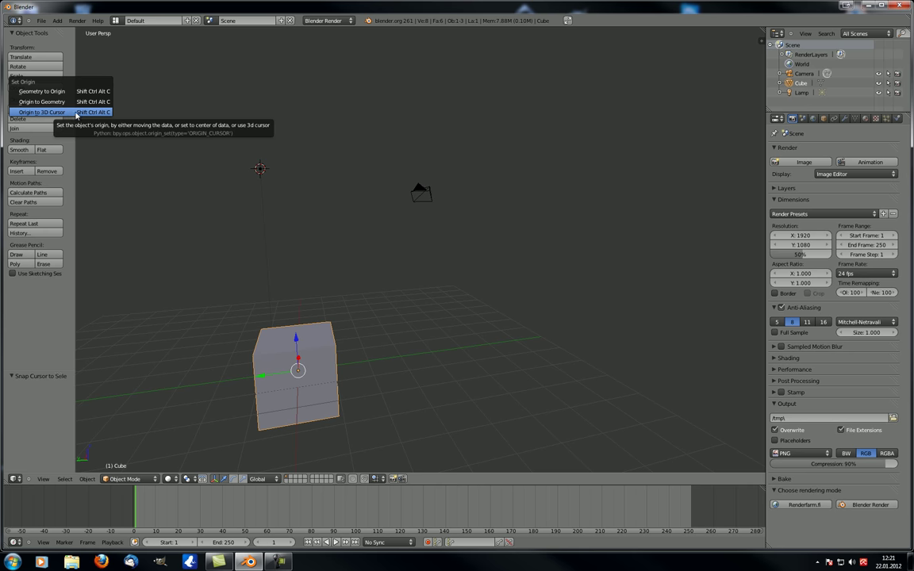
{"action": "left_click", "coordinate": [111, 113]}
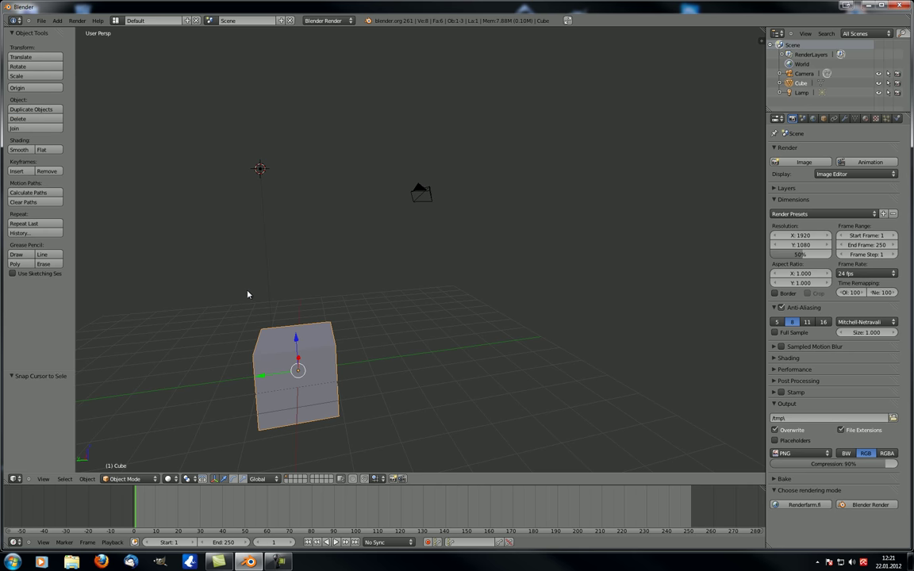
{"action": "middle_click_drag", "start_coordinate": [249, 293], "coordinate": [239, 297]}
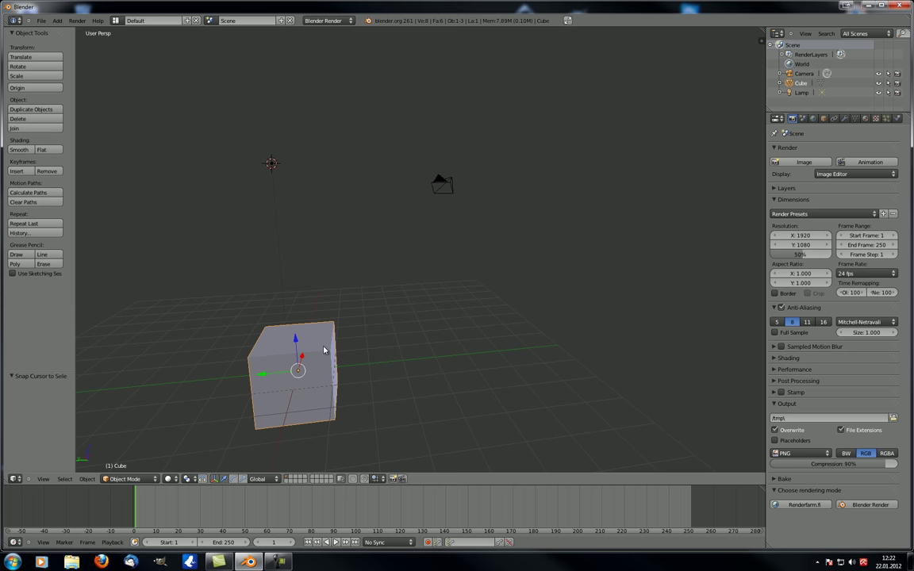
{"action": "key", "text": "shift+ctrl+alt+c"}
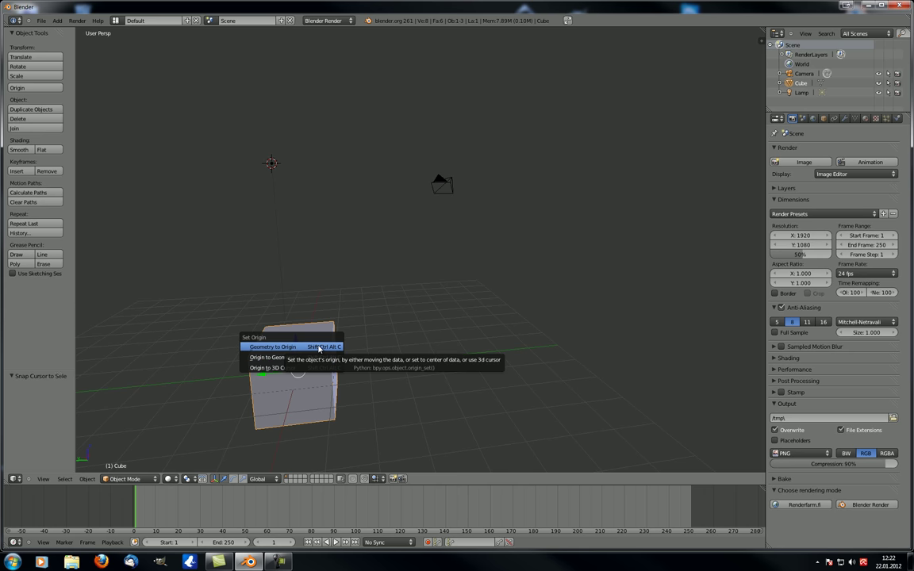
{"action": "left_click", "coordinate": [277, 368]}
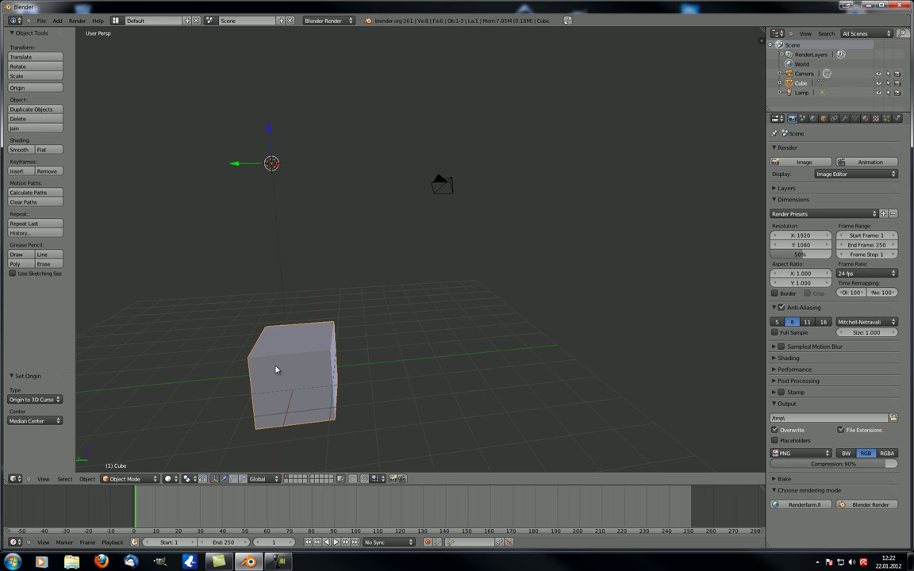
{"action": "middle_click_drag", "start_coordinate": [207, 377], "coordinate": [401, 307]}
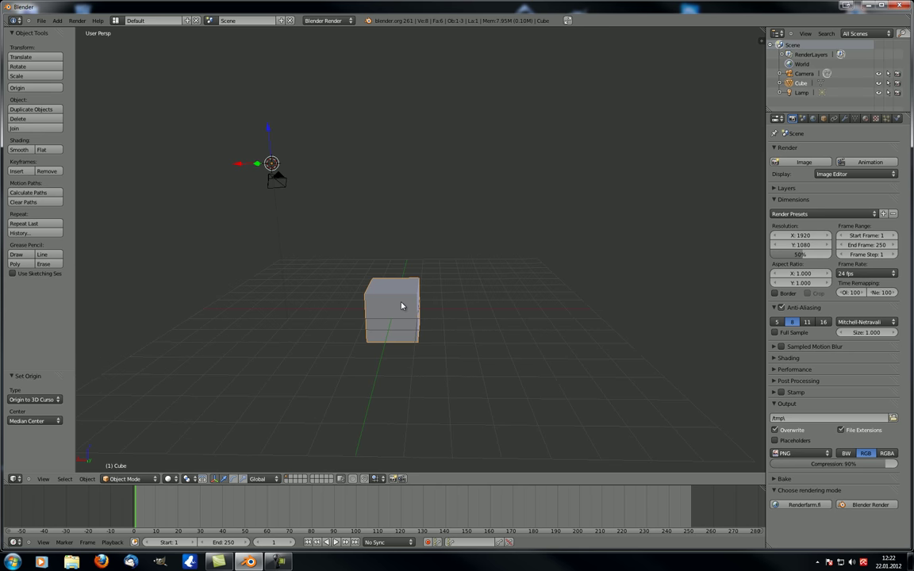
{"action": "middle_click_drag", "start_coordinate": [353, 248], "coordinate": [300, 270]}
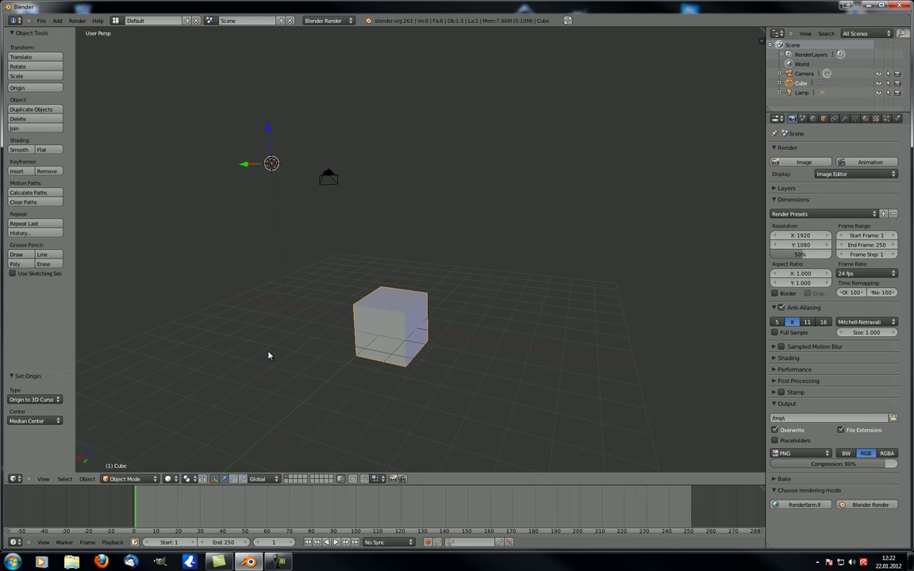
Step: Try to rotate the cube about its origin at the lamp, and view it from other angles
{"action": "key", "text": "r"}
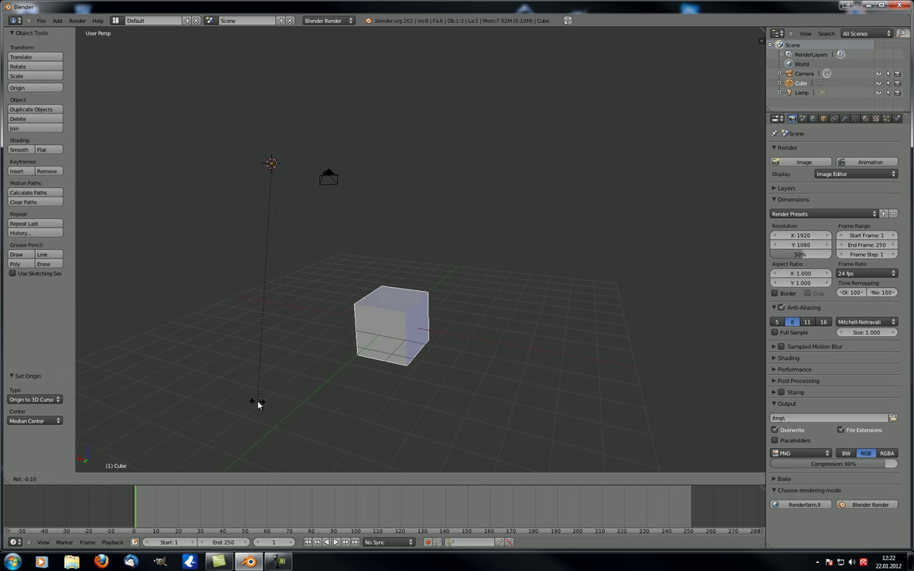
{"action": "left_click", "coordinate": [255, 403]}
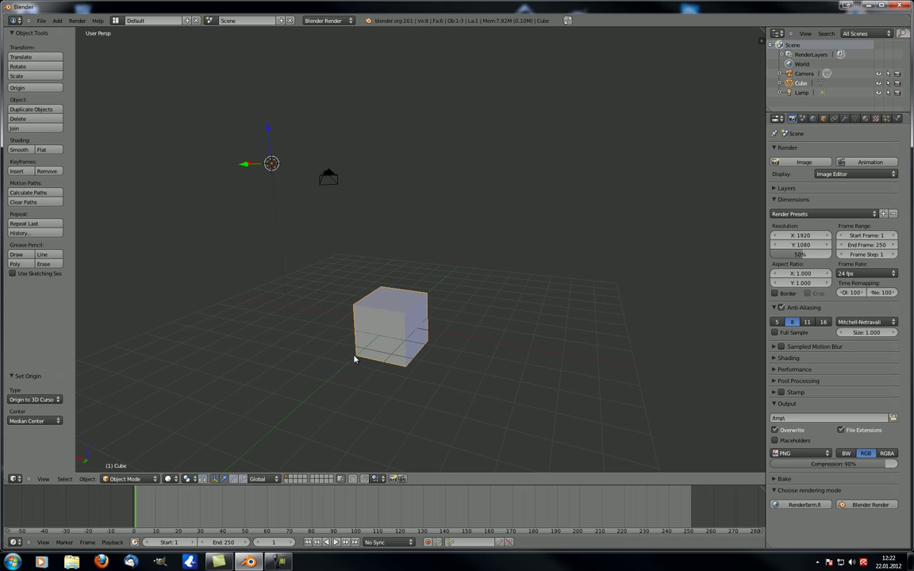
{"action": "mouse_move", "coordinate": [355, 358]}
{"action": "middle_mouse_down"}
{"action": "mouse_move", "coordinate": [277, 338]}
{"action": "mouse_move", "coordinate": [296, 326]}
{"action": "mouse_move", "coordinate": [325, 340]}
{"action": "mouse_move", "coordinate": [383, 318]}
{"action": "mouse_move", "coordinate": [359, 326]}
{"action": "mouse_move", "coordinate": [364, 346]}
{"action": "mouse_move", "coordinate": [356, 348]}
{"action": "middle_mouse_up"}
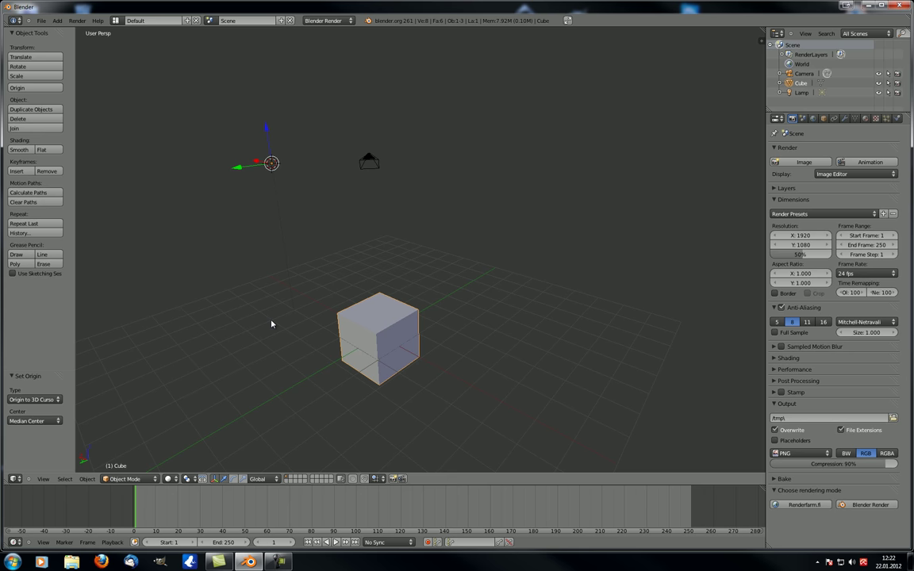
{"action": "middle_click_drag", "start_coordinate": [317, 288], "coordinate": [279, 265]}
{"action": "left_click", "coordinate": [35, 88]}
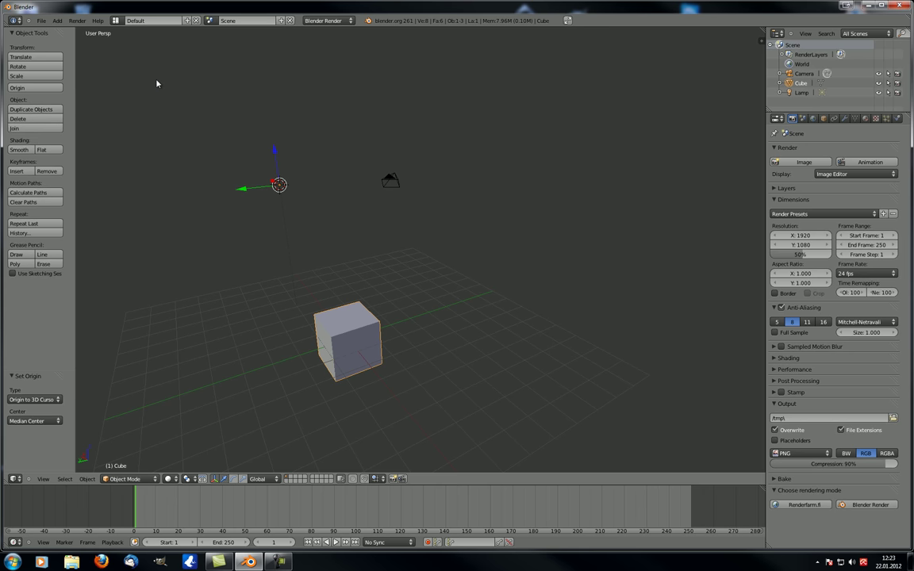
Step: Duplicate the cube in place and delete the duplicate
{"action": "left_click", "coordinate": [51, 111]}
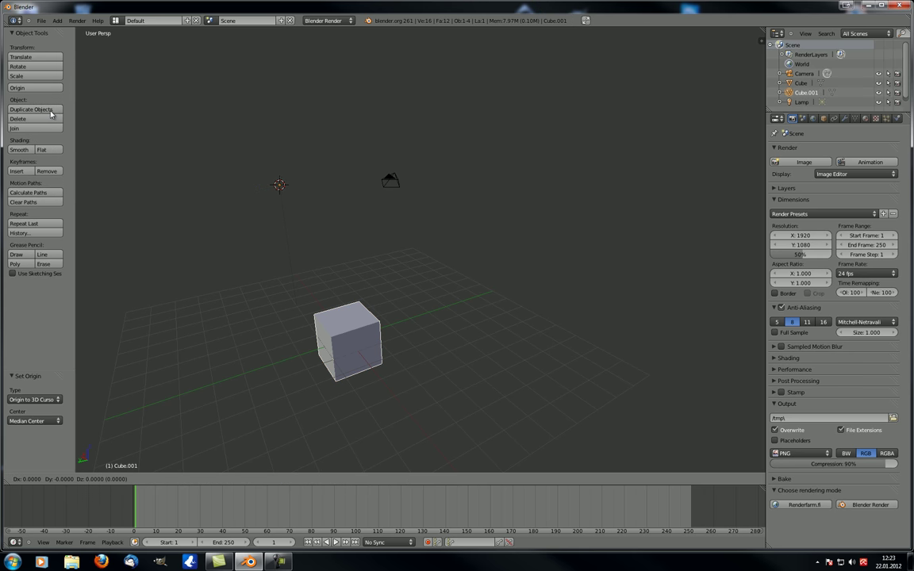
{"action": "right_click", "coordinate": [127, 93]}
{"action": "key", "text": "x"}
{"action": "left_click", "coordinate": [115, 95]}
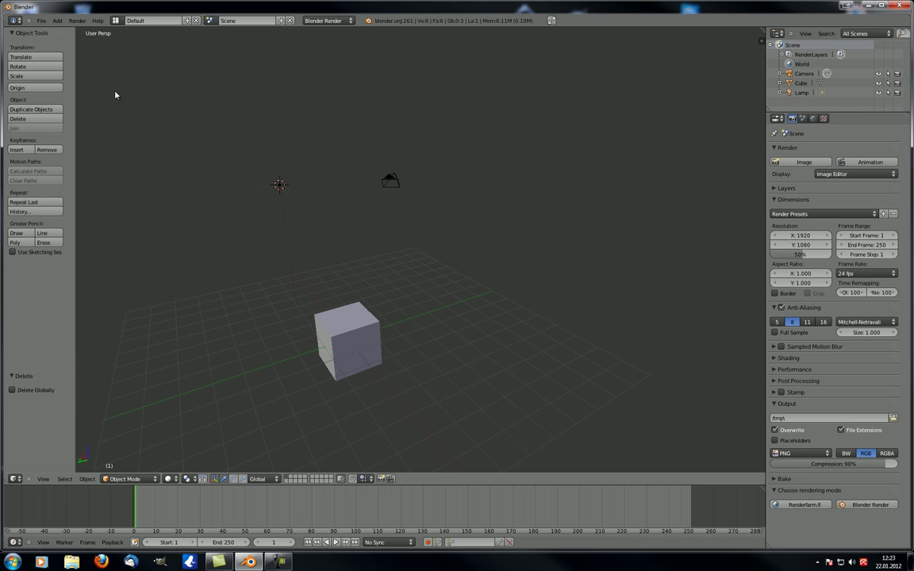
Step: Duplicate the remaining cube and move the copy about 3.854 units up along the global Z axis
{"action": "right_click", "coordinate": [343, 324]}
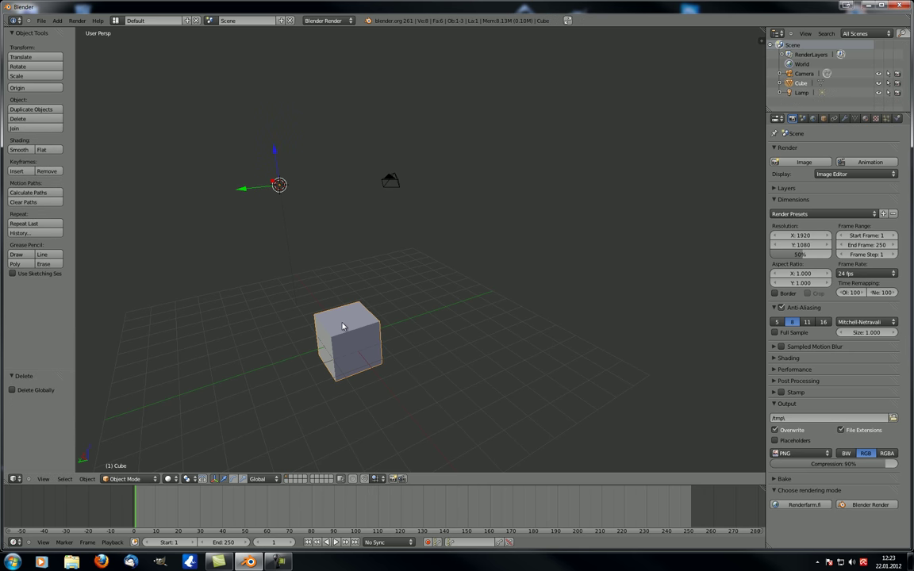
{"action": "key", "text": "shift+d"}
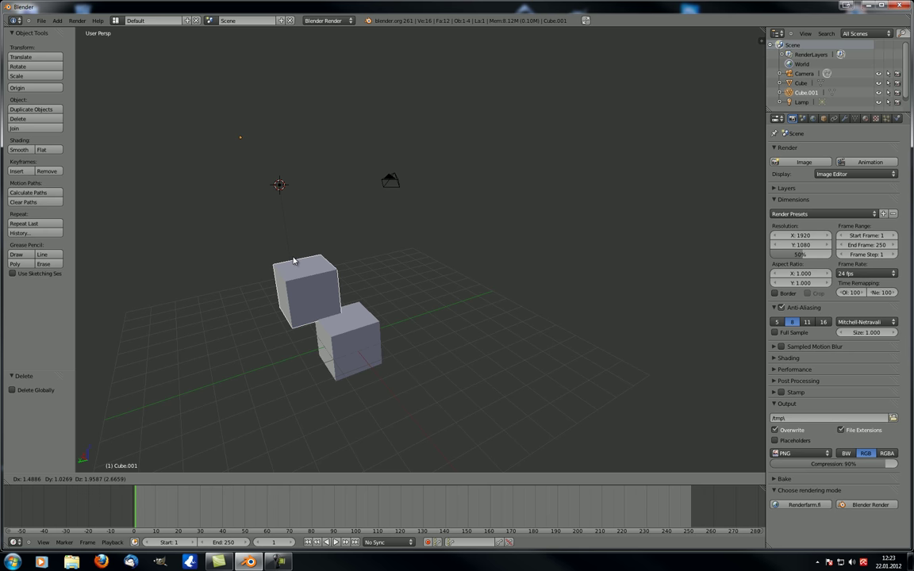
{"action": "key", "text": "y"}
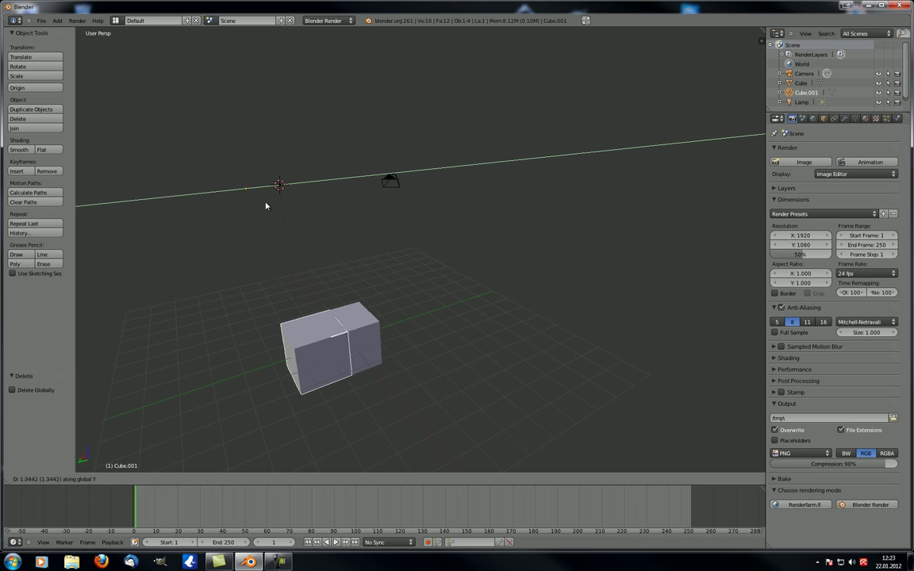
{"action": "key", "text": "z"}
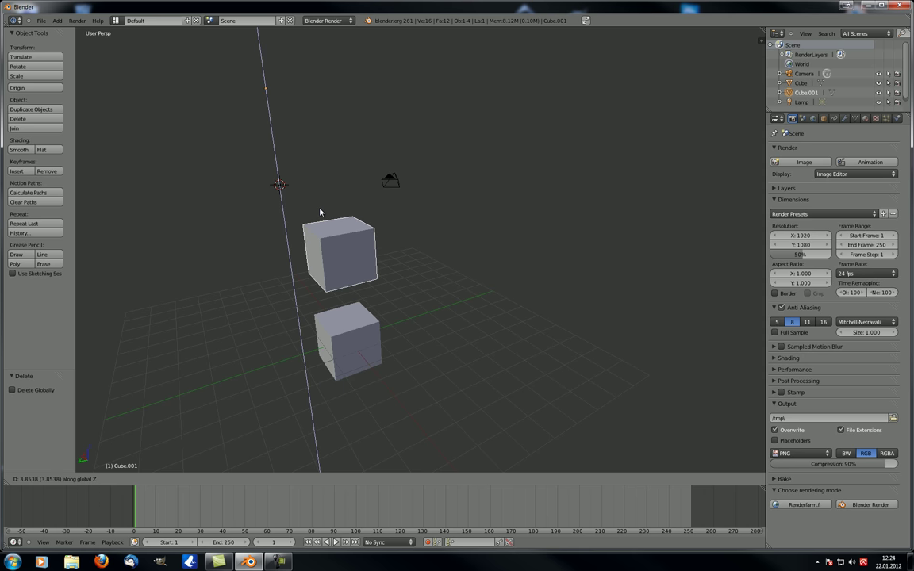
{"action": "left_click", "coordinate": [320, 211]}
{"action": "middle_click_drag", "start_coordinate": [343, 351], "coordinate": [393, 322]}
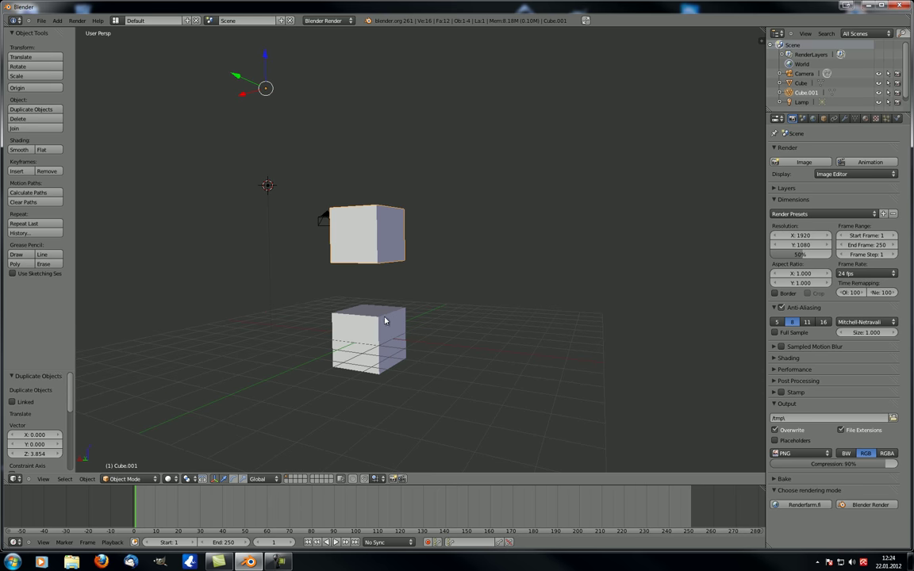
Step: Select the lower and upper cubes in turn to compare the positions of their origins
{"action": "right_click", "coordinate": [369, 328]}
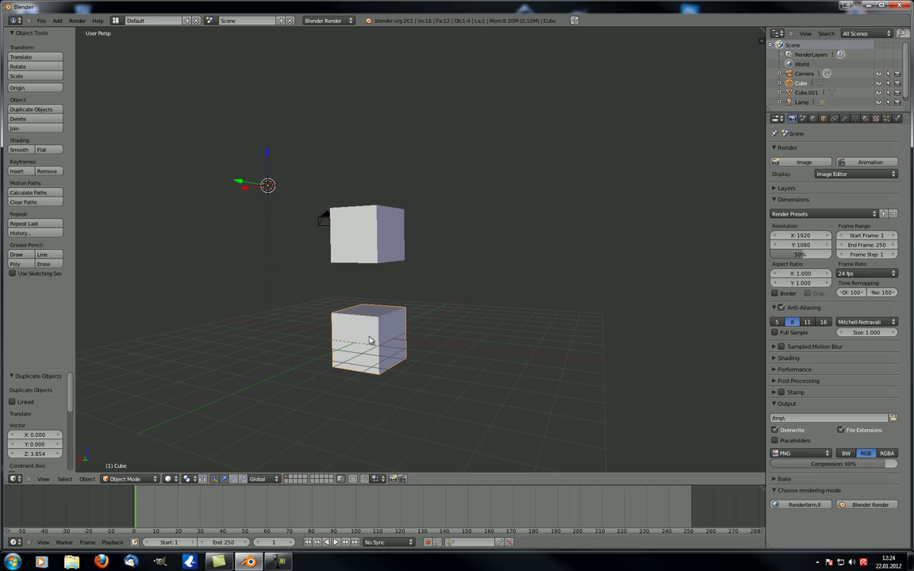
{"action": "right_click", "coordinate": [368, 249]}
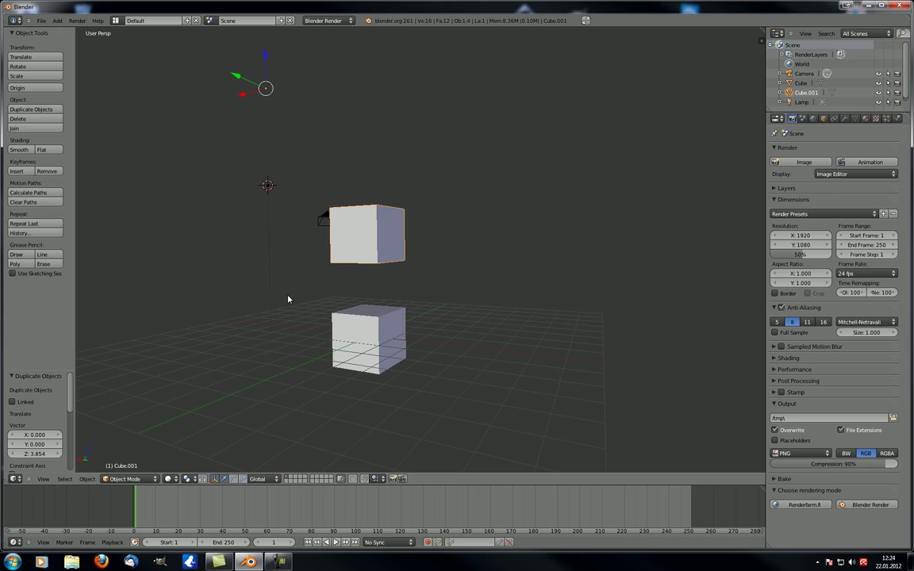
{"action": "right_click", "coordinate": [357, 340]}
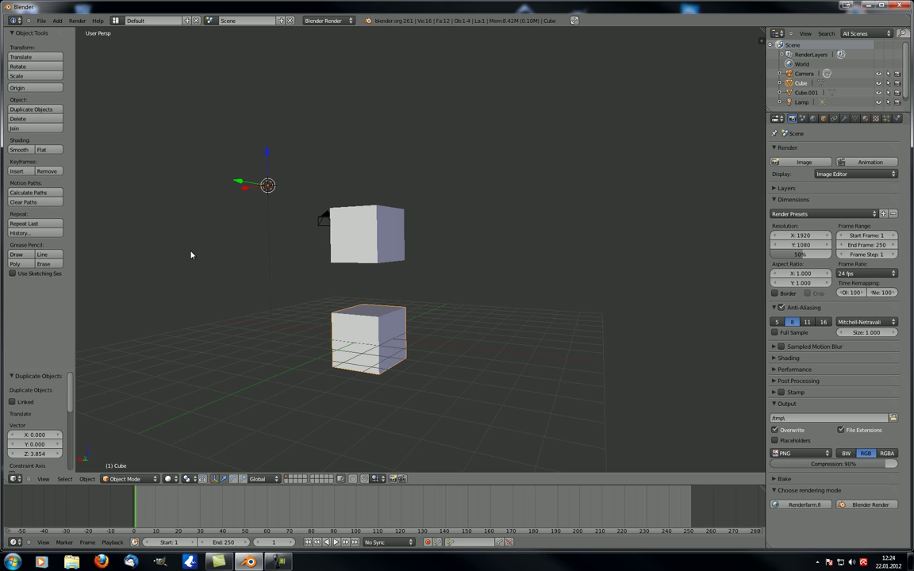
{"action": "middle_click_drag", "start_coordinate": [190, 254], "coordinate": [117, 269]}
Step: Delete the lamp and undo the deletion
{"action": "right_click", "coordinate": [267, 188]}
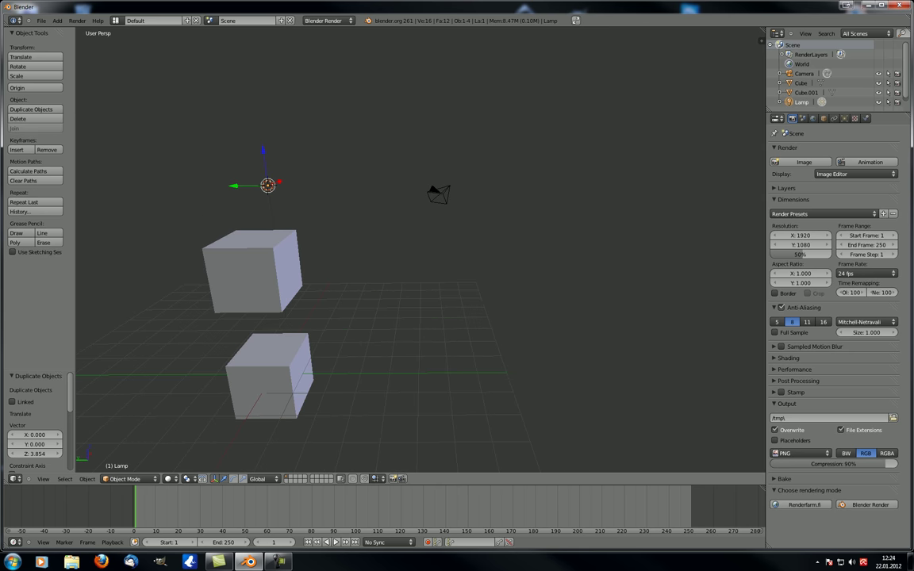
{"action": "left_click", "coordinate": [54, 119]}
{"action": "key", "text": "x"}
{"action": "key", "text": "x"}
{"action": "left_click", "coordinate": [315, 171]}
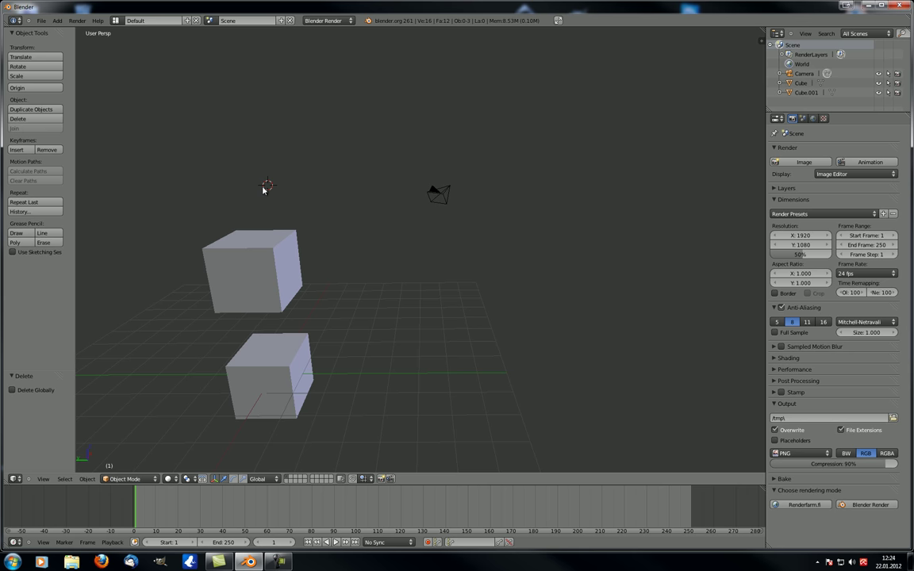
{"action": "key", "text": "ctrl+z"}
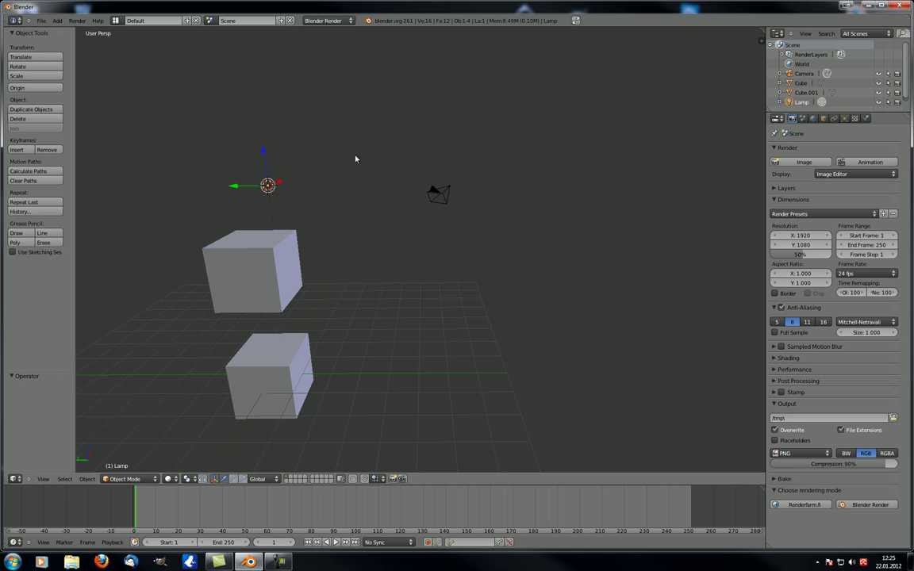
Step: Join the upper cube into the lower cube as one object
{"action": "middle_click_drag", "start_coordinate": [355, 159], "coordinate": [268, 315]}
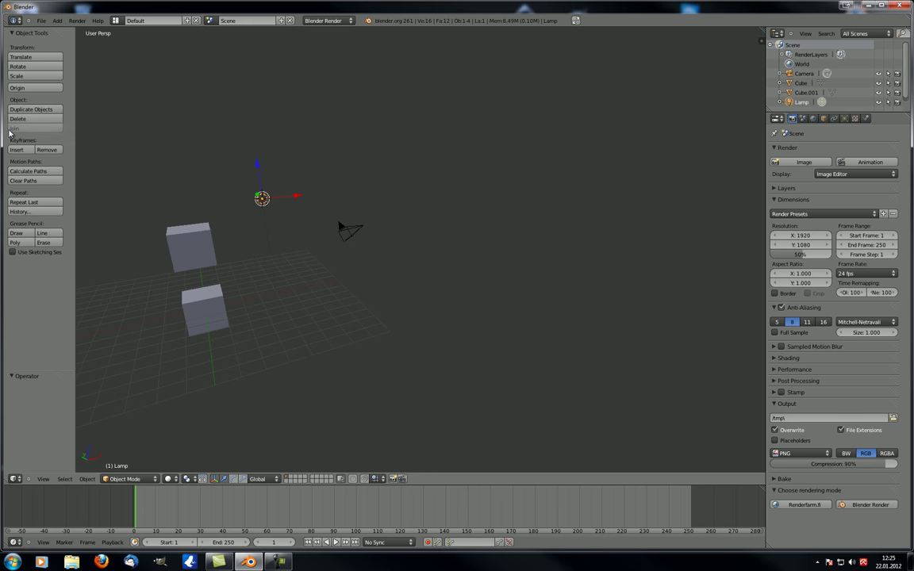
{"action": "right_click", "coordinate": [200, 248]}
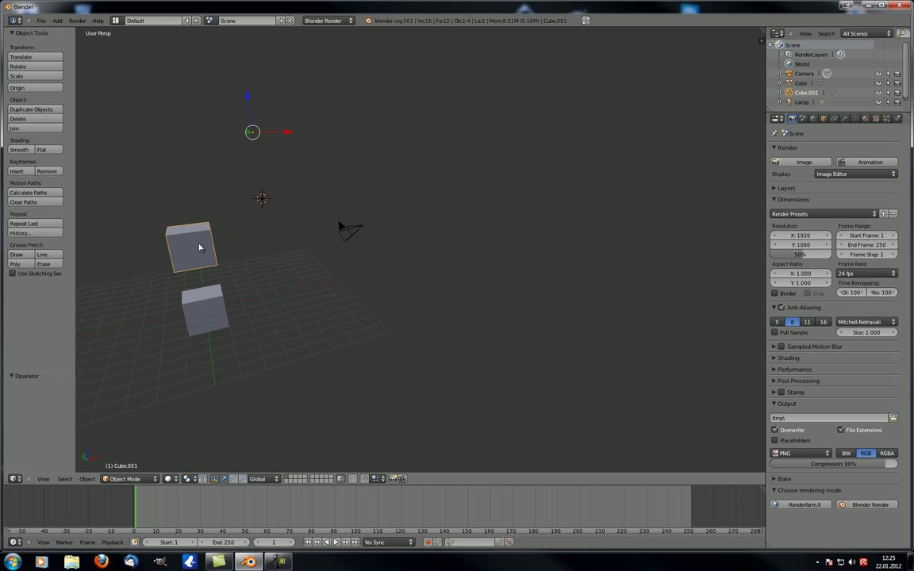
{"action": "right_click", "coordinate": [192, 307], "text": "shift"}
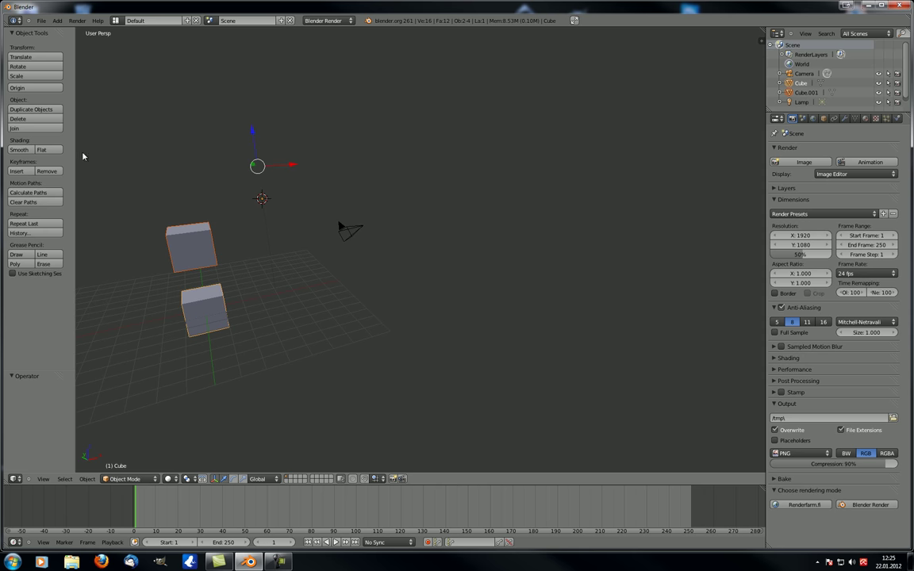
{"action": "left_click", "coordinate": [37, 128]}
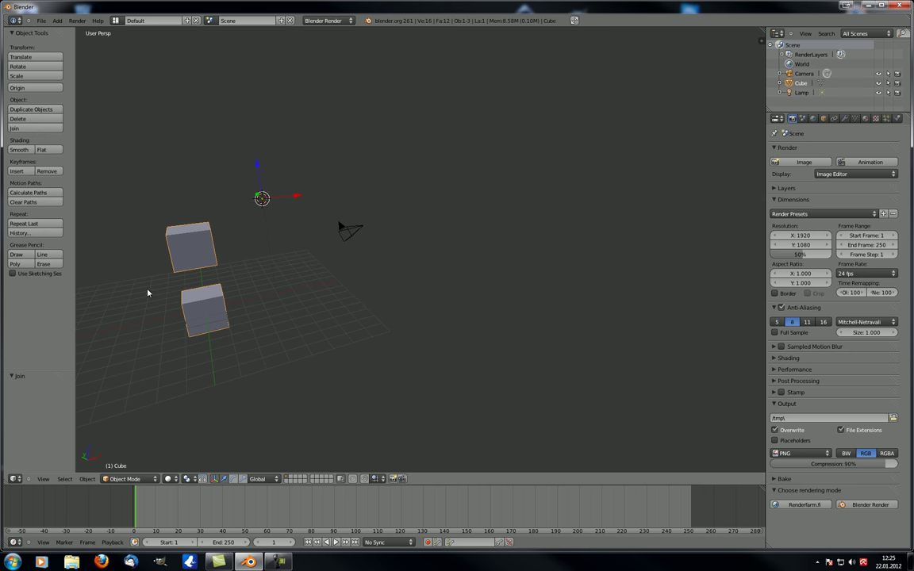
{"action": "middle_click_drag", "start_coordinate": [132, 260], "coordinate": [199, 326]}
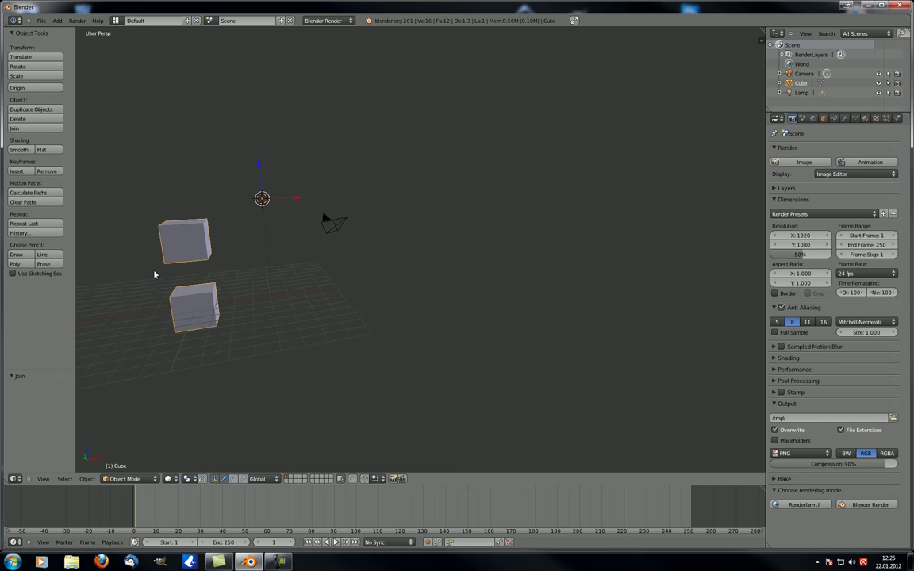
{"action": "middle_click_drag", "start_coordinate": [164, 275], "coordinate": [214, 279]}
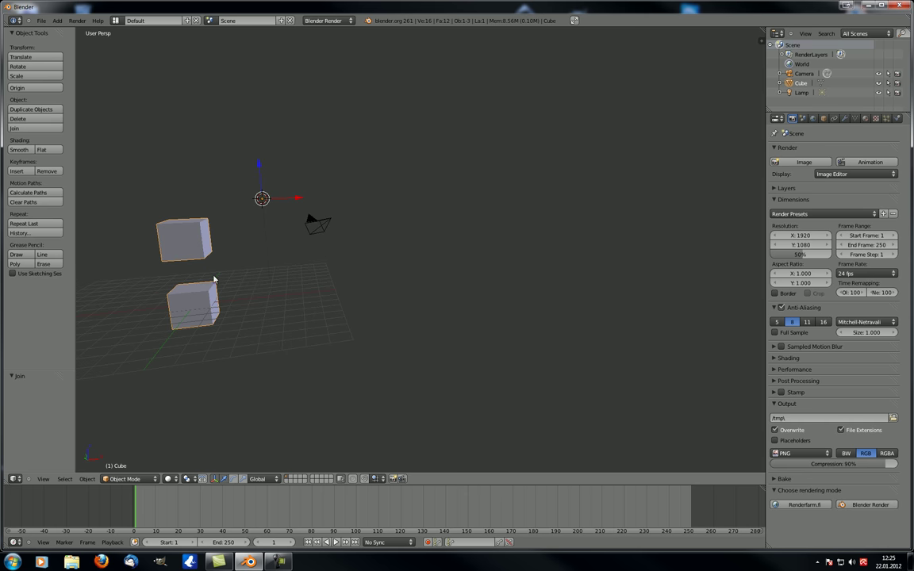
Step: Undo the joining of the two cubes
{"action": "right_click", "coordinate": [191, 241]}
{"action": "middle_click_drag", "start_coordinate": [192, 241], "coordinate": [249, 274]}
{"action": "key", "text": "ctrl+z"}
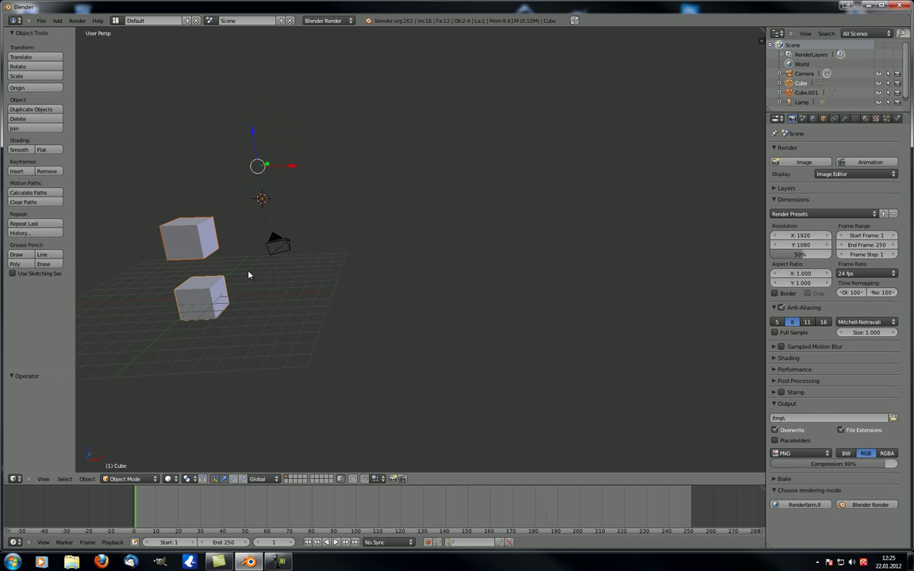
Step: Undo the last selection change and select the lower and upper cubes alternately to compare where their origins lie
{"action": "key", "text": "ctrl+z"}
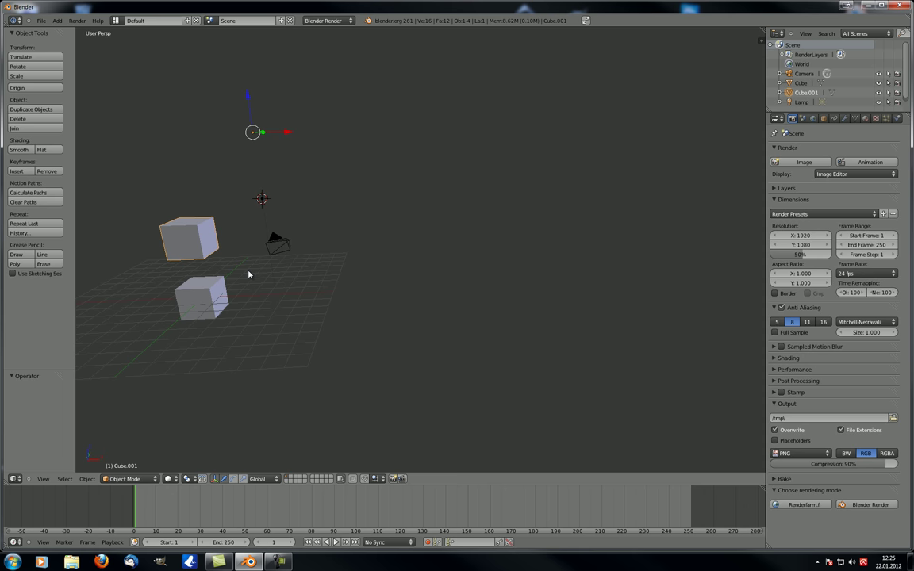
{"action": "right_click", "coordinate": [210, 292]}
{"action": "right_click", "coordinate": [200, 236]}
{"action": "right_click", "coordinate": [218, 305]}
{"action": "right_click", "coordinate": [202, 246]}
{"action": "middle_click_drag", "start_coordinate": [221, 303], "coordinate": [230, 223]}
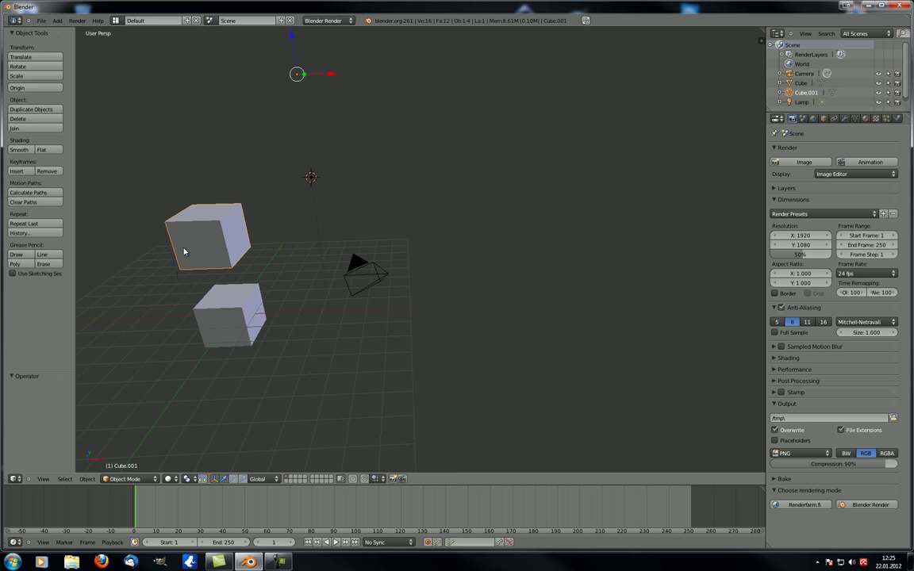
Step: Select both cubes together, replace that selection with the camera and lamp, and add both cubes to it
{"action": "right_click", "coordinate": [223, 317], "text": "shift"}
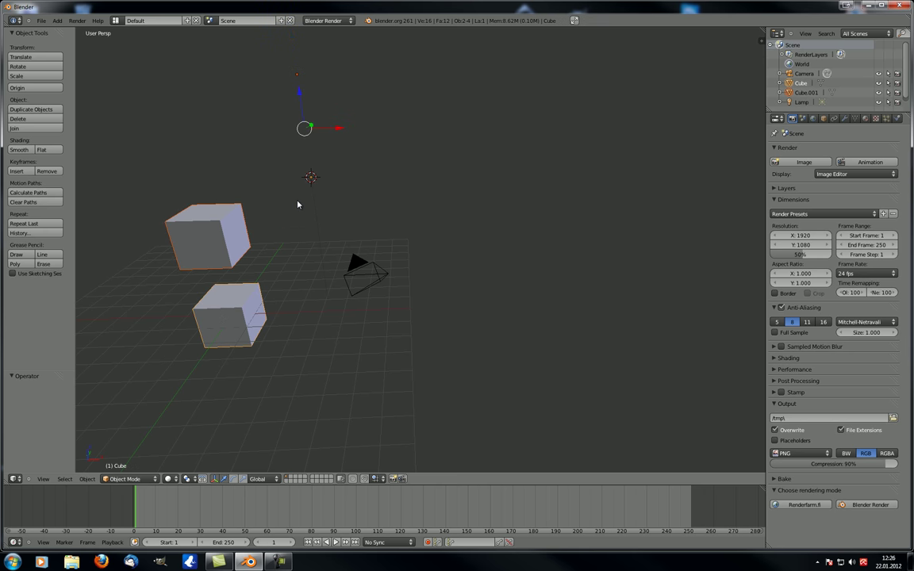
{"action": "middle_click_drag", "start_coordinate": [249, 290], "coordinate": [200, 253]}
{"action": "middle_click_drag", "start_coordinate": [235, 222], "coordinate": [253, 218]}
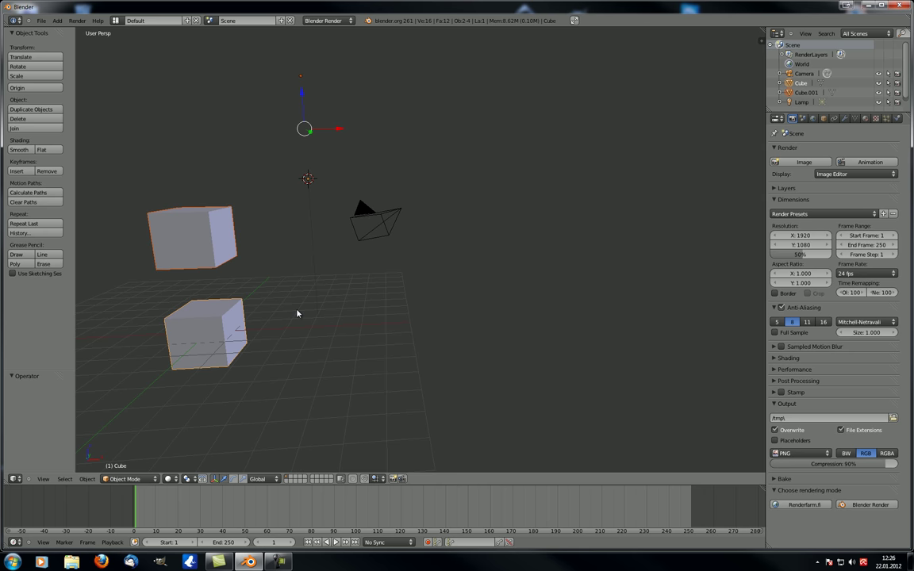
{"action": "right_click", "coordinate": [373, 224]}
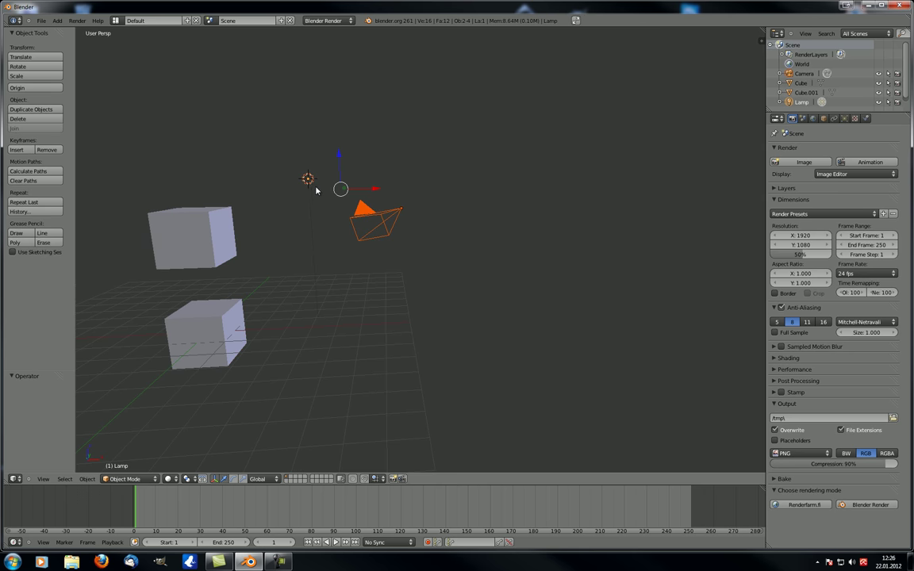
{"action": "right_click", "coordinate": [202, 234], "text": "shift"}
{"action": "right_click", "coordinate": [205, 332], "text": "shift"}
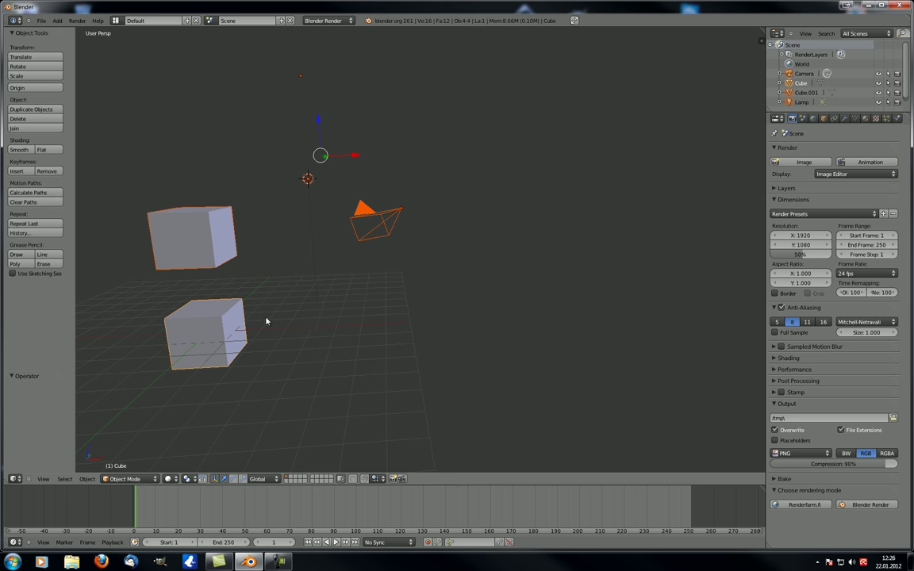
Step: Deselect everything, join the upper cube into the lower cube as the active object, and undo the join
{"action": "key", "text": "shift+a"}
{"action": "left_click", "coordinate": [314, 322]}
{"action": "left_click", "coordinate": [199, 260], "text": "shift"}
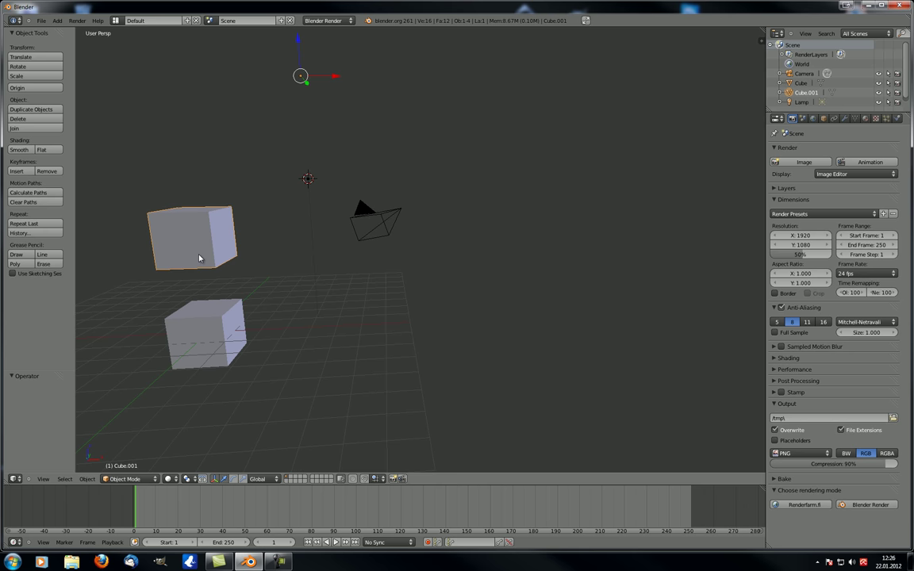
{"action": "left_click", "coordinate": [215, 312], "text": "shift"}
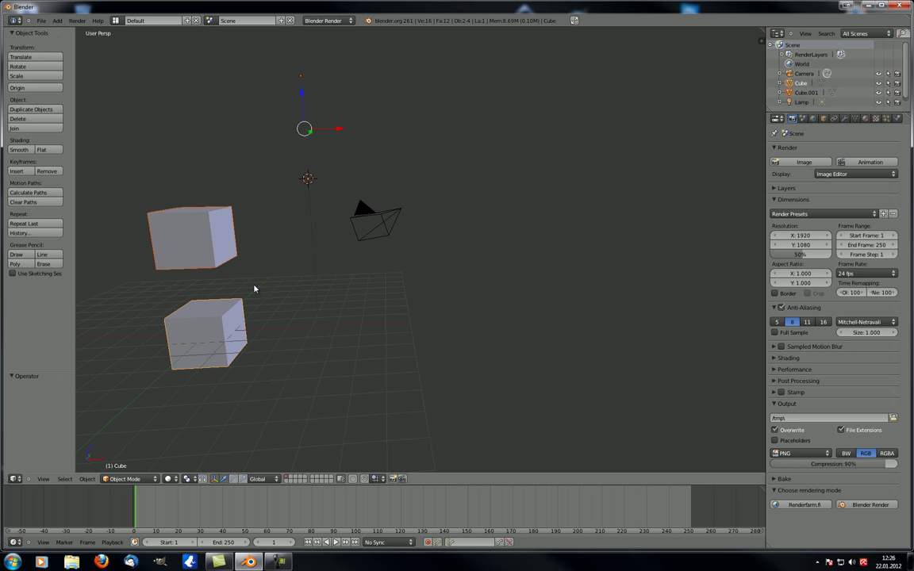
{"action": "key", "text": "ctrl+j"}
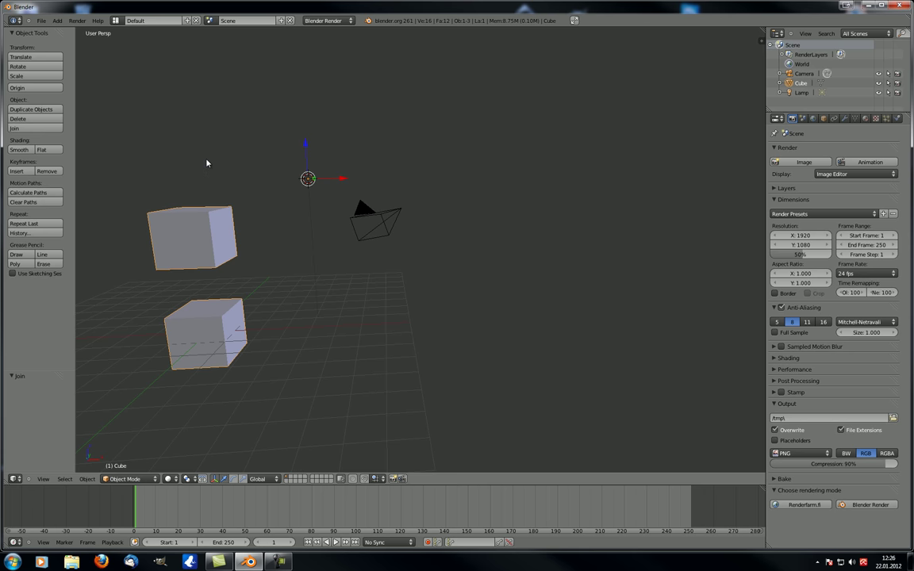
{"action": "key", "text": "shift+d"}
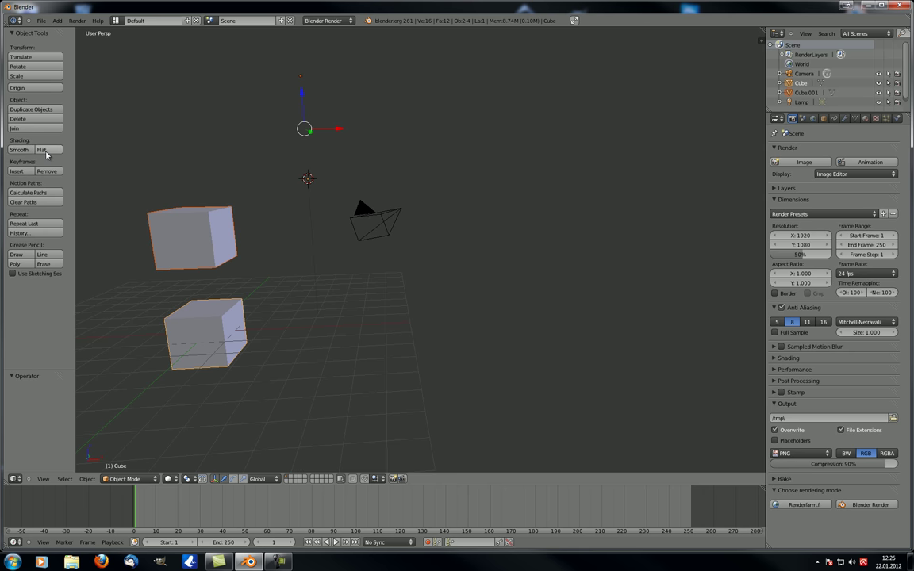
Step: Delete the upper cube and the lower cube from the scene
{"action": "middle_click_drag", "start_coordinate": [292, 265], "coordinate": [183, 206]}
{"action": "scroll", "coordinate": [183, 206], "scroll_direction": "down", "scroll_amount": 3}
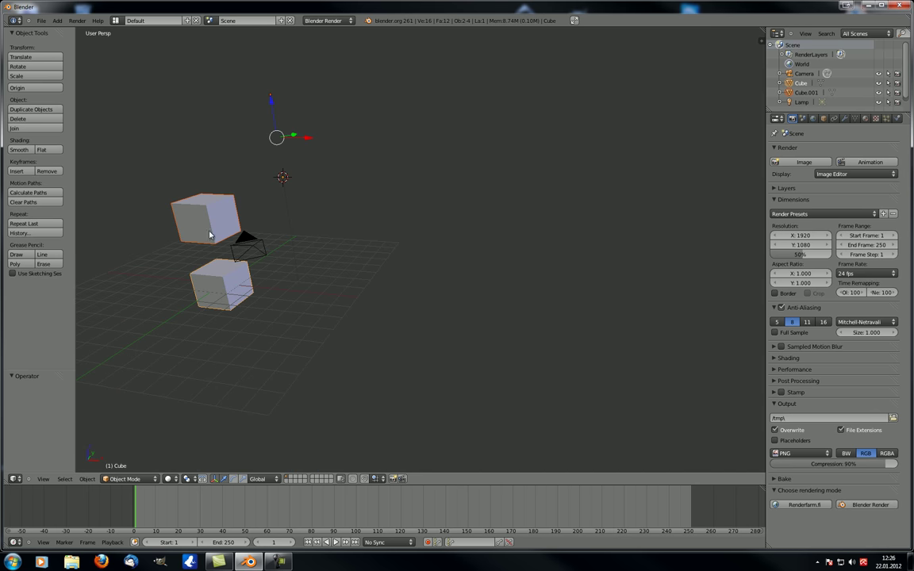
{"action": "middle_click_drag", "start_coordinate": [229, 232], "coordinate": [226, 237]}
{"action": "right_click", "coordinate": [181, 242]}
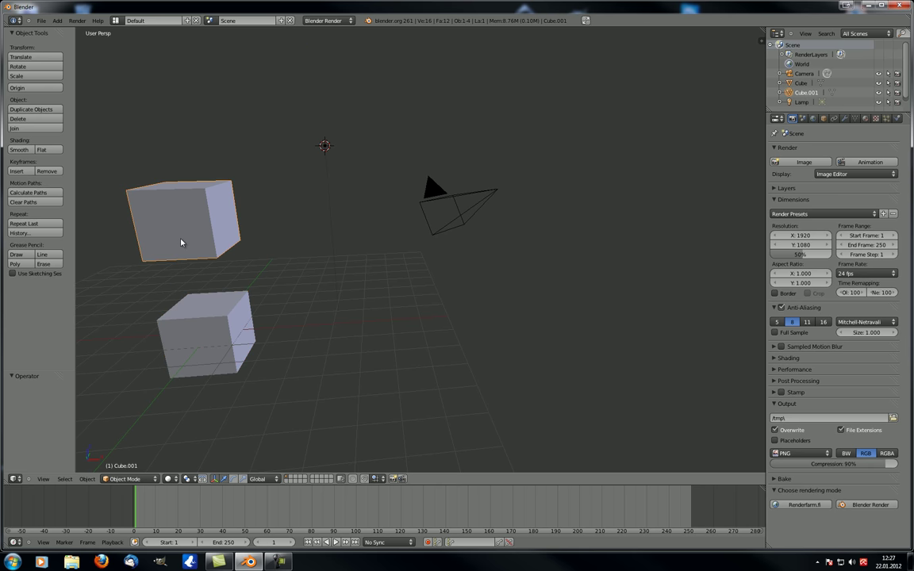
{"action": "key", "text": "x"}
{"action": "left_click", "coordinate": [181, 243]}
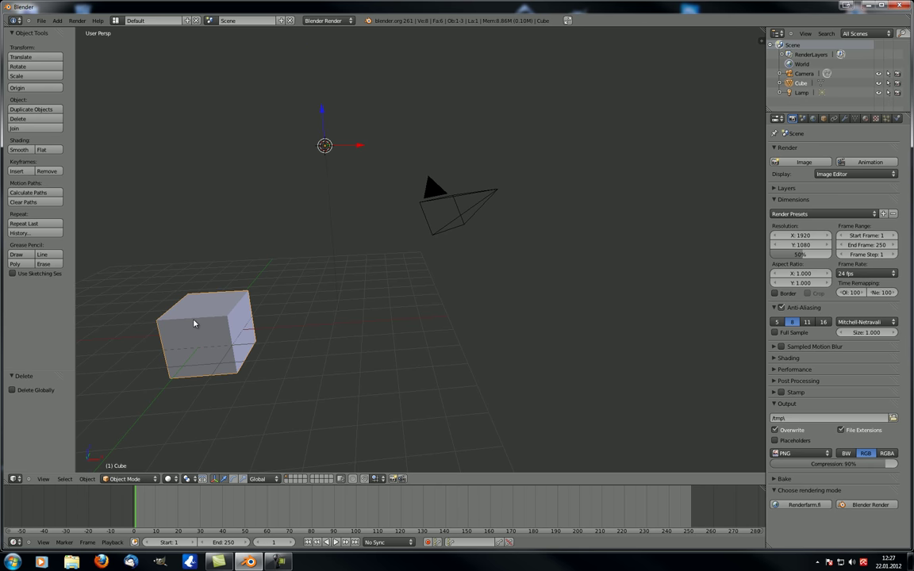
{"action": "right_click", "coordinate": [193, 320]}
{"action": "key", "text": "x"}
{"action": "left_click", "coordinate": [194, 321]}
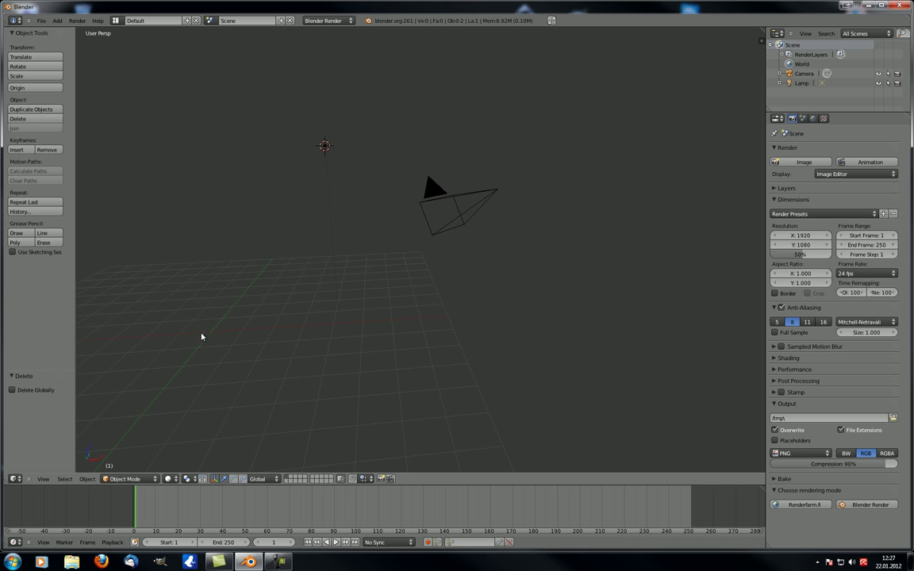
Step: Reset the 3D cursor to the scene origin and add a Monkey mesh there
{"action": "key", "text": "shift+c"}
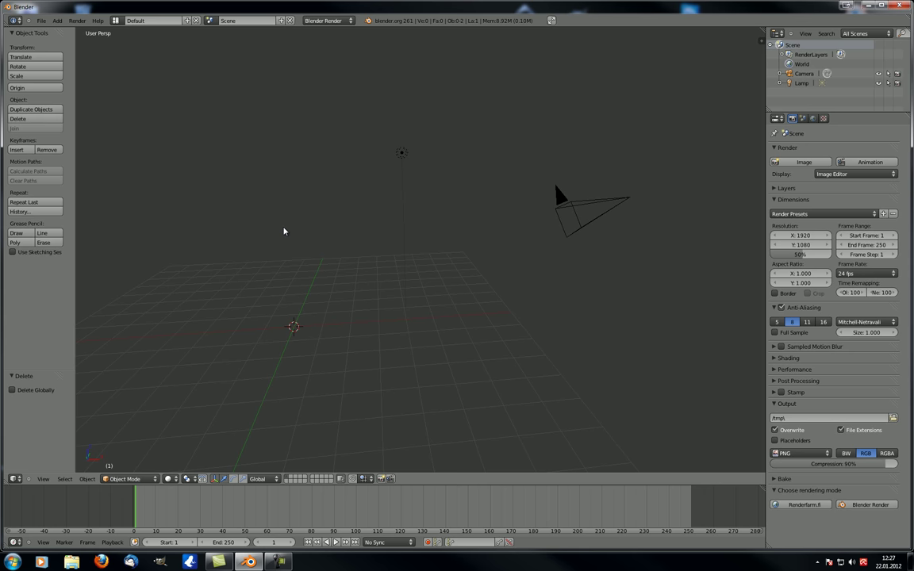
{"action": "key", "text": "shift+a"}
{"action": "mouse_move", "coordinate": [284, 230]}
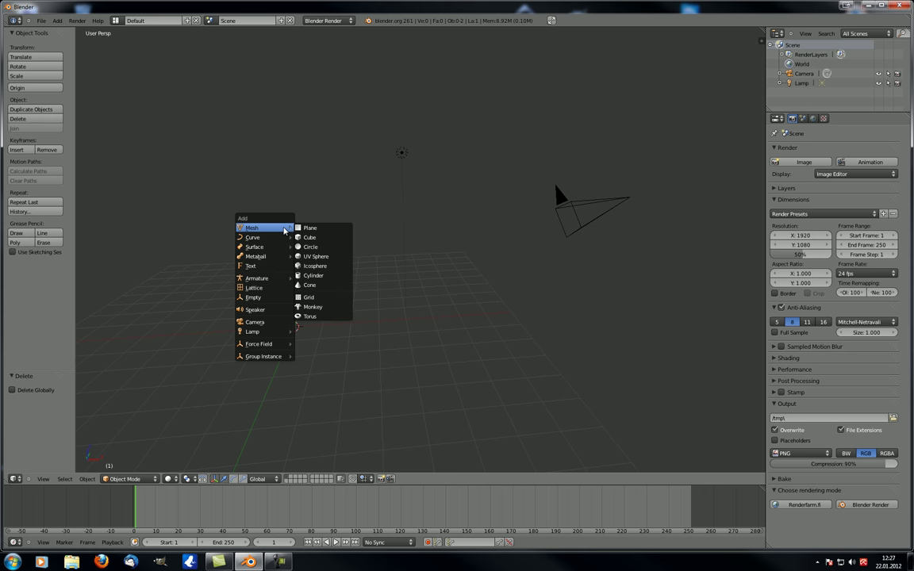
{"action": "key", "text": "Up"}
{"action": "key", "text": "Down"}
{"action": "key", "text": "Down"}
{"action": "key", "text": "Down"}
{"action": "key", "text": "Down"}
{"action": "key", "text": "Down"}
{"action": "left_click", "coordinate": [316, 307]}
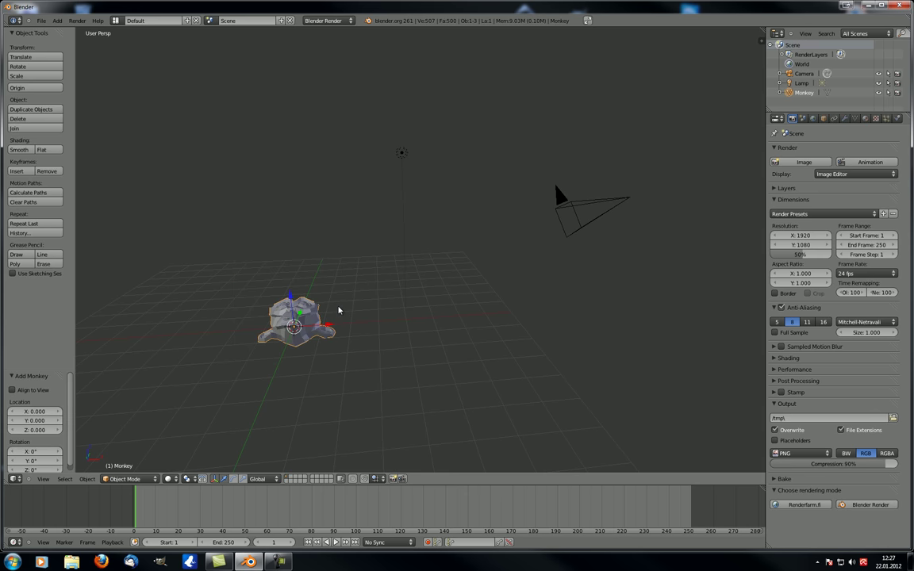
Step: Examine the monkey from several angles and in the front, right, top, back, left and bottom views in turn
{"action": "mouse_move", "coordinate": [338, 310]}
{"action": "middle_mouse_down"}
{"action": "mouse_move", "coordinate": [332, 357]}
{"action": "mouse_move", "coordinate": [312, 339]}
{"action": "mouse_move", "coordinate": [253, 332]}
{"action": "mouse_move", "coordinate": [340, 326]}
{"action": "middle_mouse_up"}
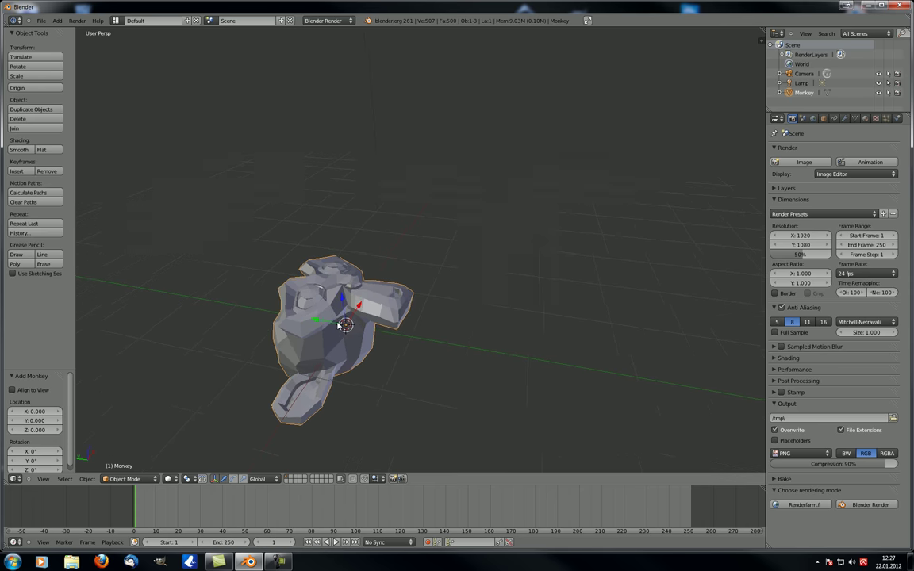
{"action": "scroll", "coordinate": [341, 324], "scroll_direction": "up", "scroll_amount": 2}
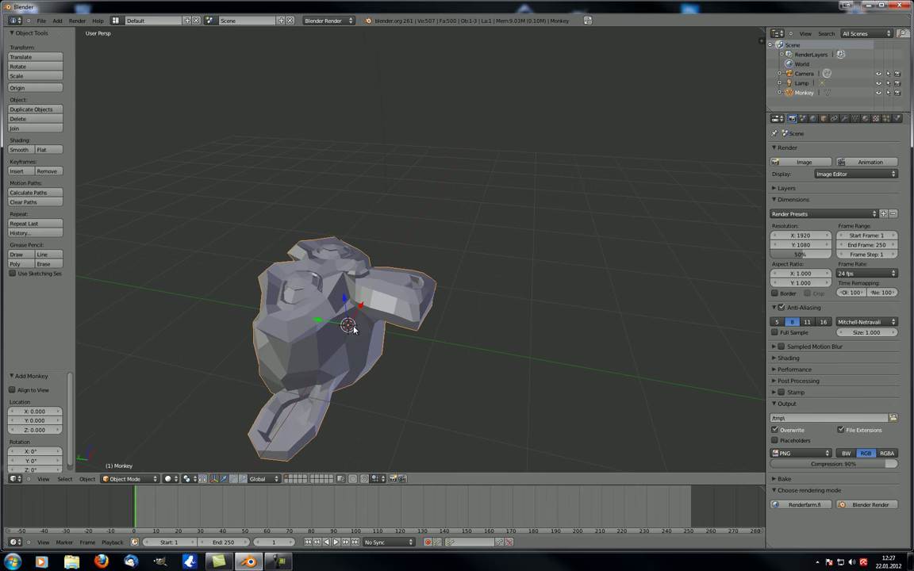
{"action": "middle_click_drag", "start_coordinate": [388, 339], "coordinate": [351, 343]}
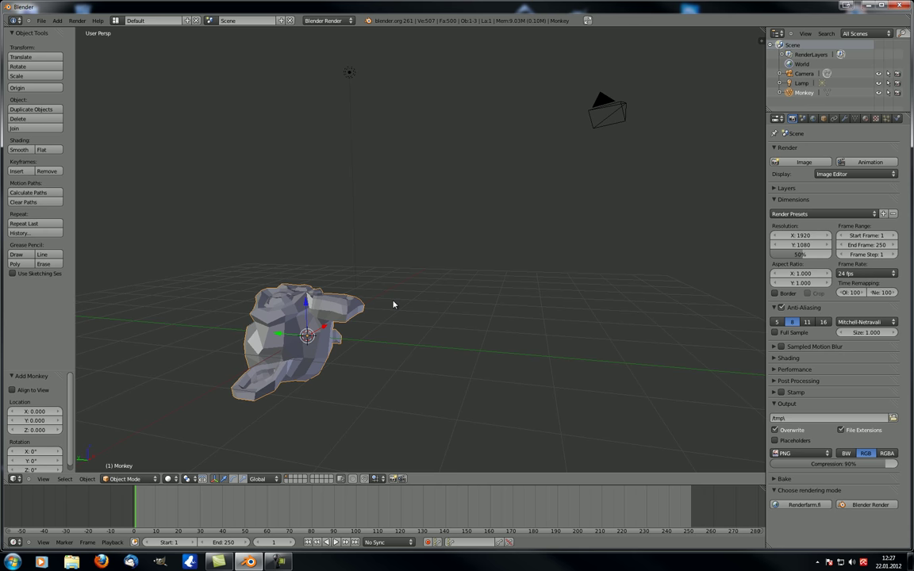
{"action": "middle_click_drag", "start_coordinate": [392, 304], "coordinate": [367, 319]}
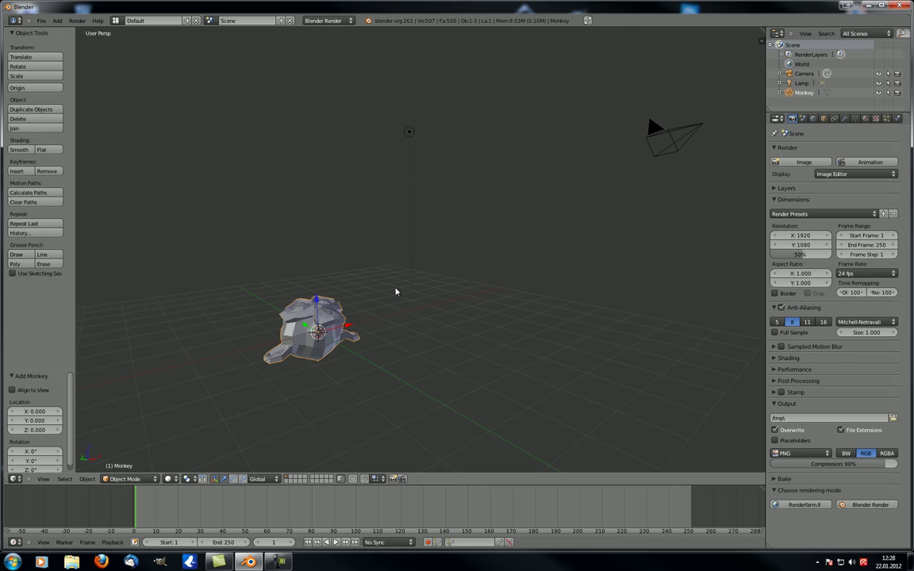
{"action": "key", "text": "KP_1"}
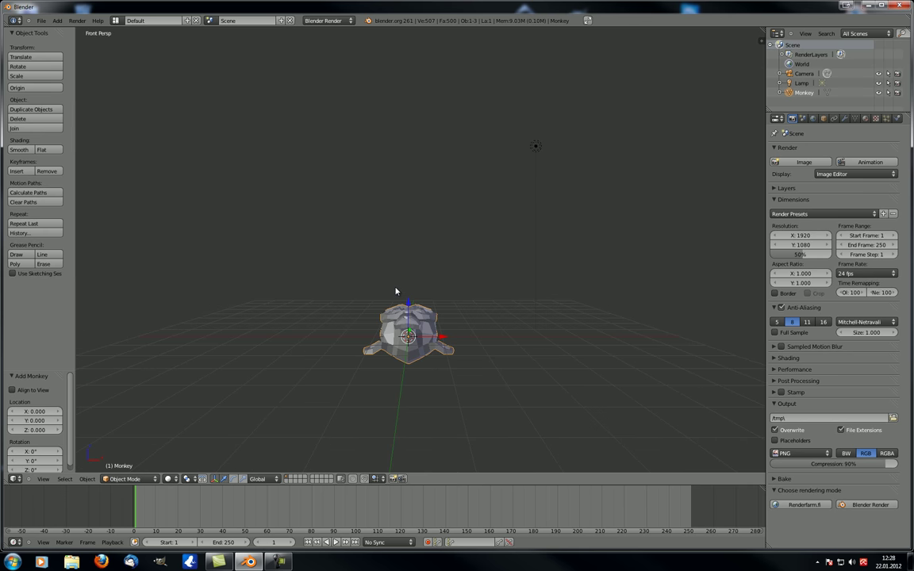
{"action": "key", "text": "KP_3"}
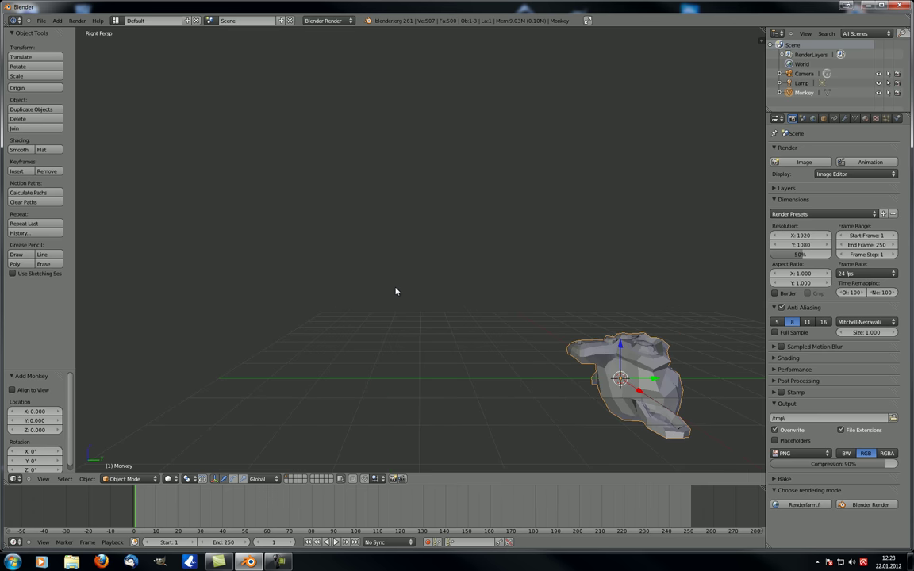
{"action": "key", "text": "KP_7"}
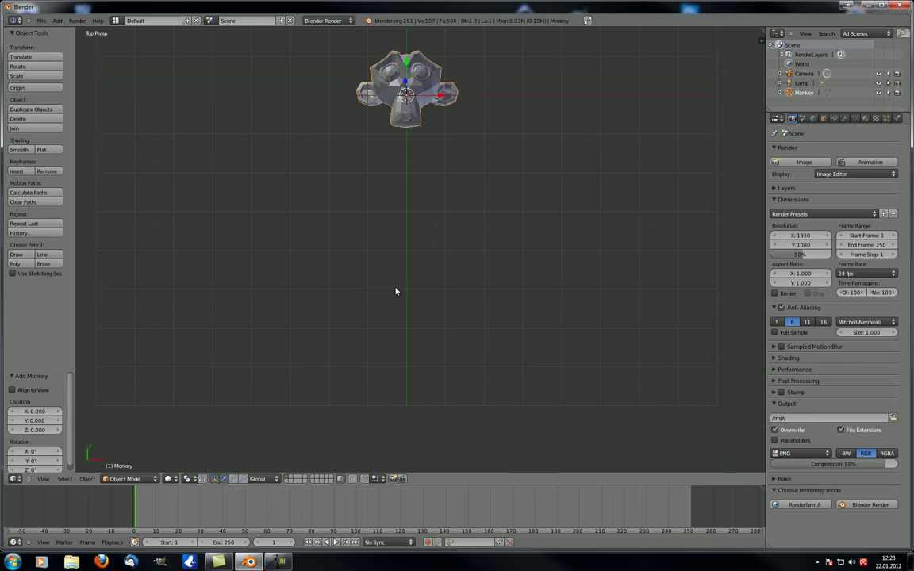
{"action": "key", "text": "ctrl+KP_1"}
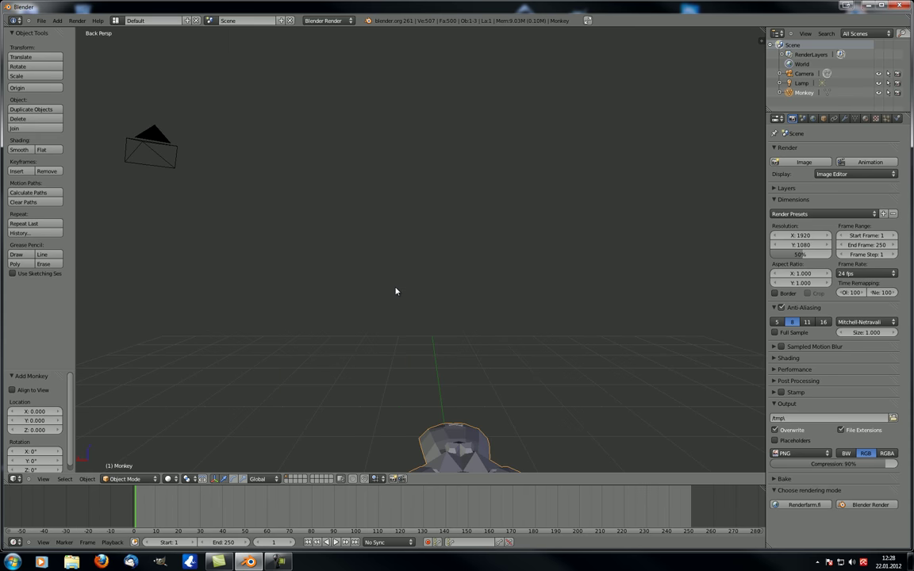
{"action": "key", "text": "ctrl+KP_3"}
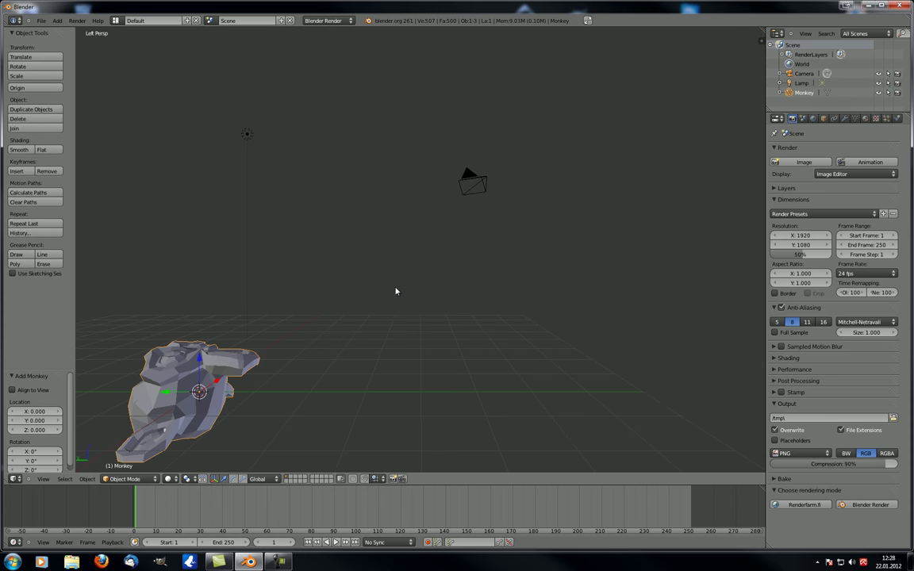
{"action": "key", "text": "ctrl+KP_7"}
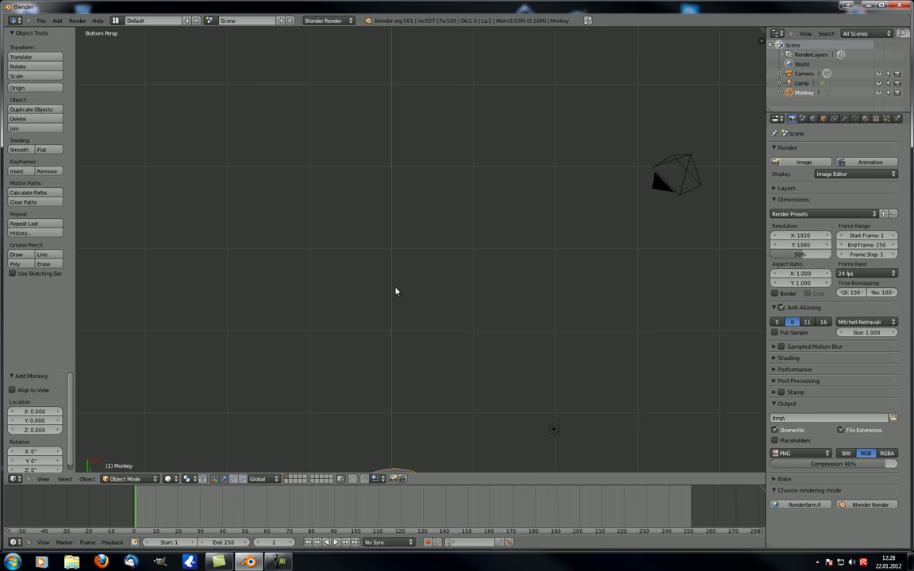
Step: Examine the monkey from below and from the front, comparing orthographic with perspective projection and returning to perspective
{"action": "middle_click_drag", "start_coordinate": [410, 361], "coordinate": [395, 218], "text": "shift"}
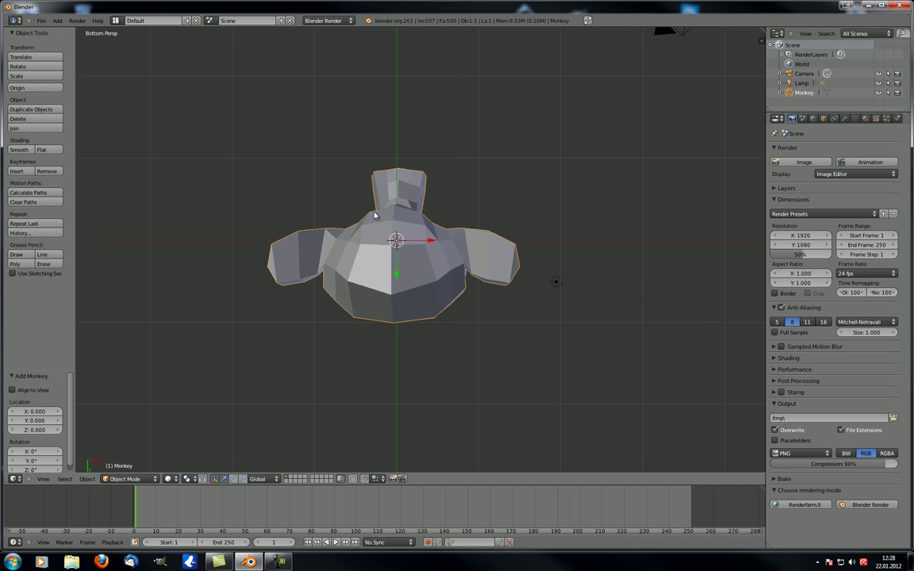
{"action": "mouse_move", "coordinate": [376, 215]}
{"action": "middle_mouse_down"}
{"action": "mouse_move", "coordinate": [446, 310]}
{"action": "mouse_move", "coordinate": [486, 443]}
{"action": "mouse_move", "coordinate": [364, 218]}
{"action": "middle_mouse_up"}
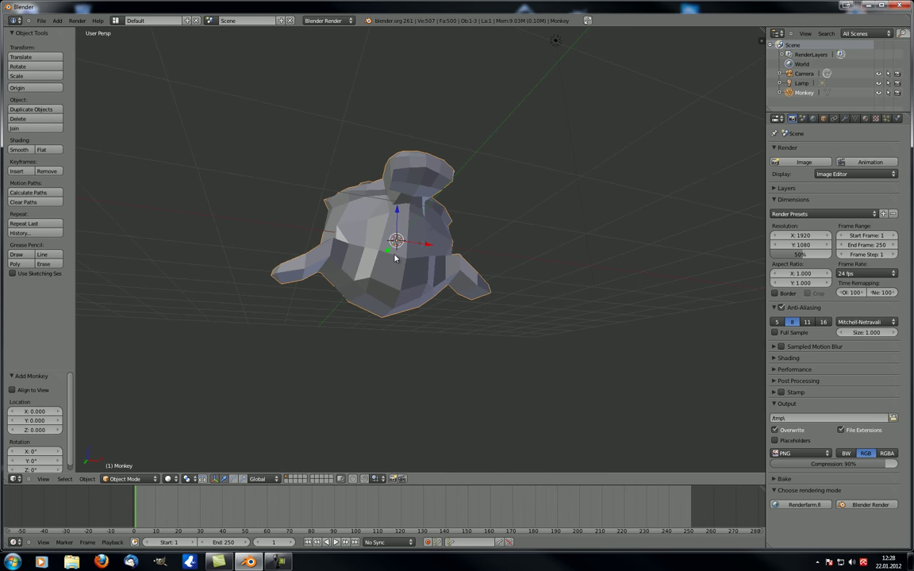
{"action": "middle_click_drag", "start_coordinate": [395, 258], "coordinate": [441, 251]}
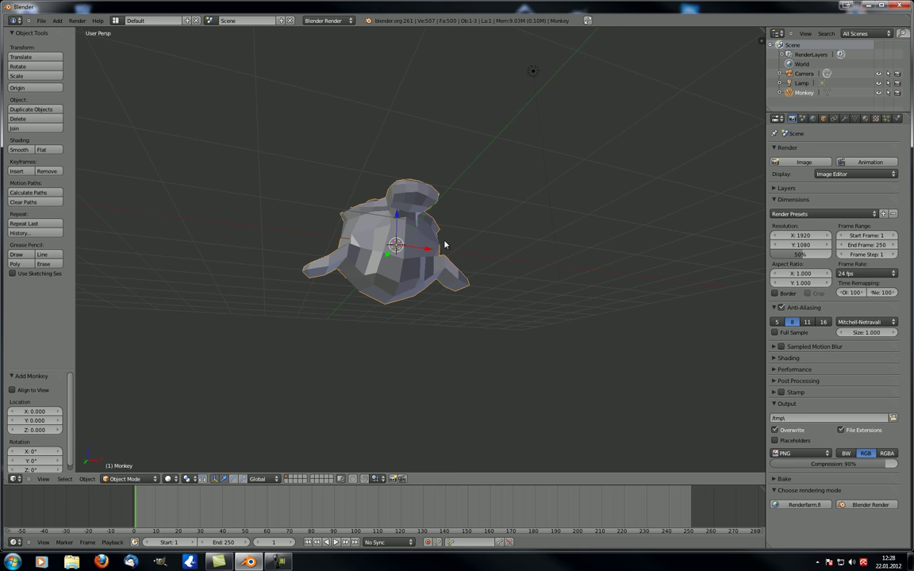
{"action": "mouse_move", "coordinate": [445, 245]}
{"action": "middle_mouse_down"}
{"action": "mouse_move", "coordinate": [412, 241]}
{"action": "mouse_move", "coordinate": [367, 167]}
{"action": "mouse_move", "coordinate": [364, 280]}
{"action": "mouse_move", "coordinate": [500, 227]}
{"action": "mouse_move", "coordinate": [410, 206]}
{"action": "mouse_move", "coordinate": [416, 238]}
{"action": "mouse_move", "coordinate": [457, 249]}
{"action": "middle_mouse_up"}
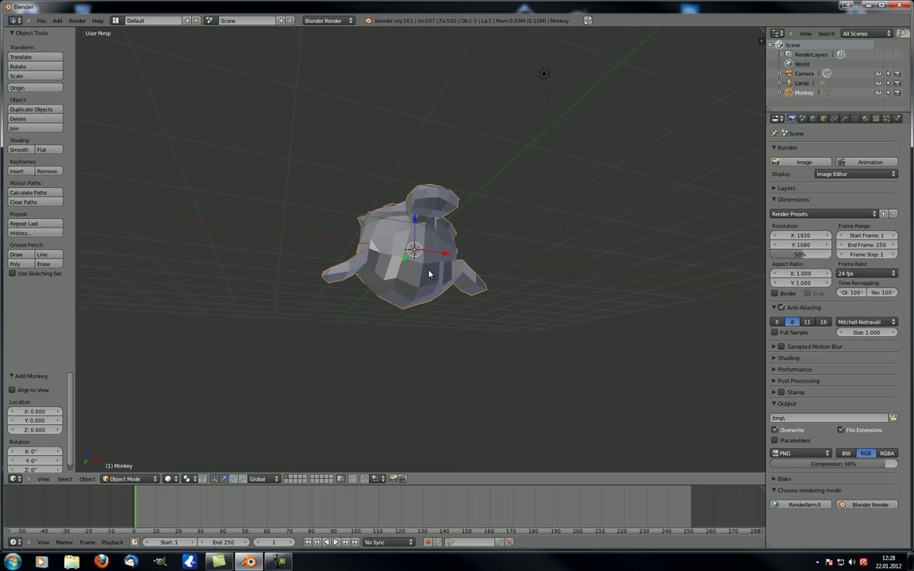
{"action": "middle_click_drag", "start_coordinate": [429, 275], "coordinate": [404, 317]}
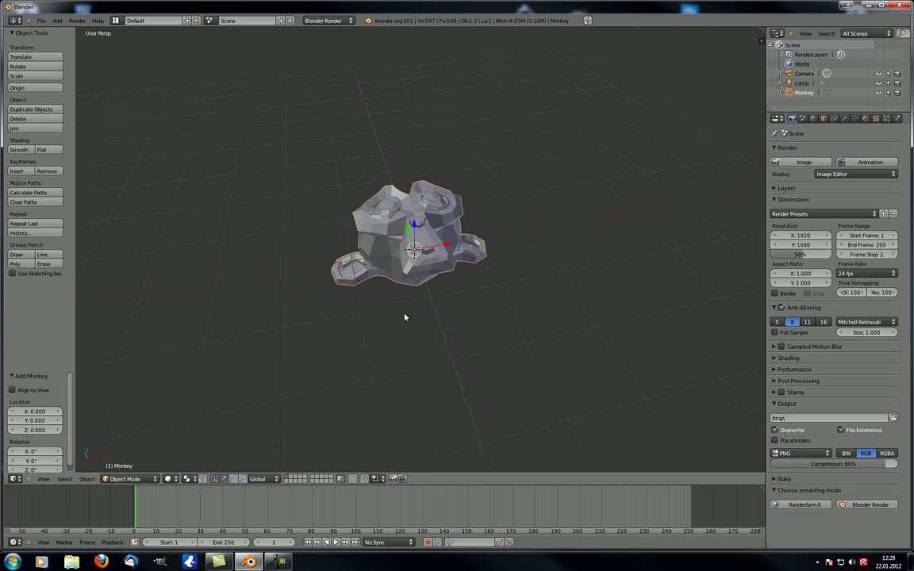
{"action": "key", "text": "KP_5"}
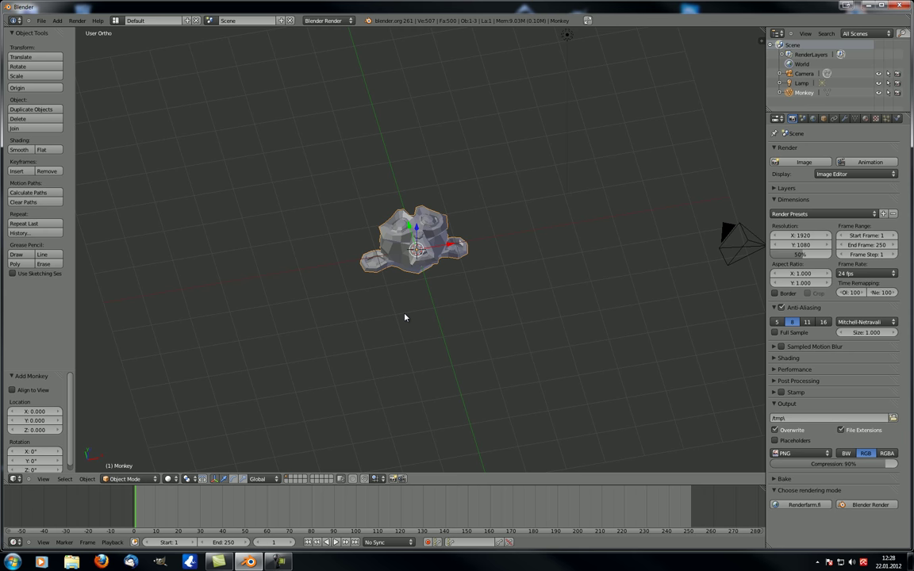
{"action": "key", "text": "KP_5"}
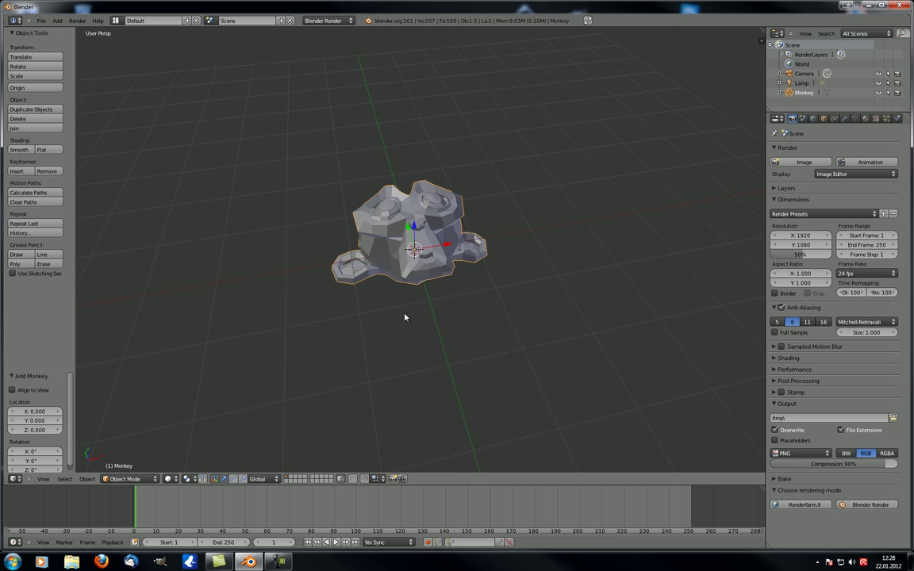
{"action": "scroll", "coordinate": [382, 199], "scroll_direction": "up", "scroll_amount": 5}
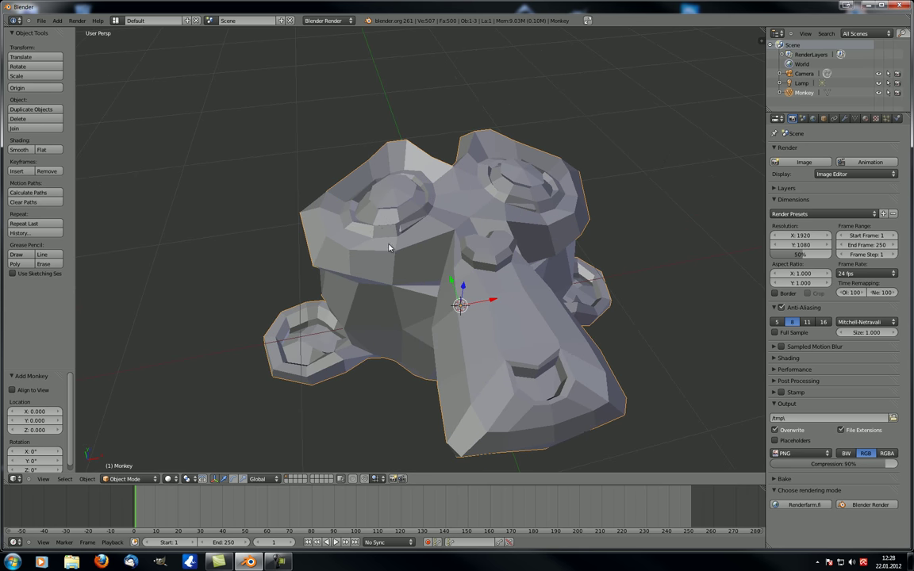
Step: Switch to orthographic projection and examine the monkey from several angles, at close range and from farther away
{"action": "mouse_move", "coordinate": [363, 214]}
{"action": "middle_mouse_down"}
{"action": "mouse_move", "coordinate": [349, 212]}
{"action": "mouse_move", "coordinate": [356, 215]}
{"action": "middle_mouse_up"}
{"action": "scroll", "coordinate": [445, 238], "scroll_direction": "down", "scroll_amount": 5}
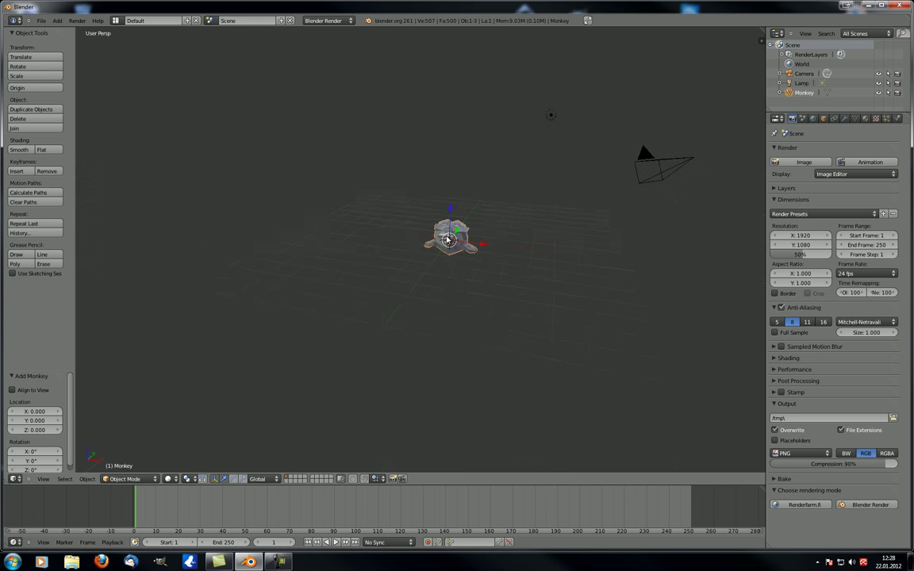
{"action": "scroll", "coordinate": [456, 246], "scroll_direction": "up", "scroll_amount": 5}
{"action": "middle_click_drag", "start_coordinate": [532, 259], "coordinate": [496, 254]}
{"action": "key", "text": "KP_5"}
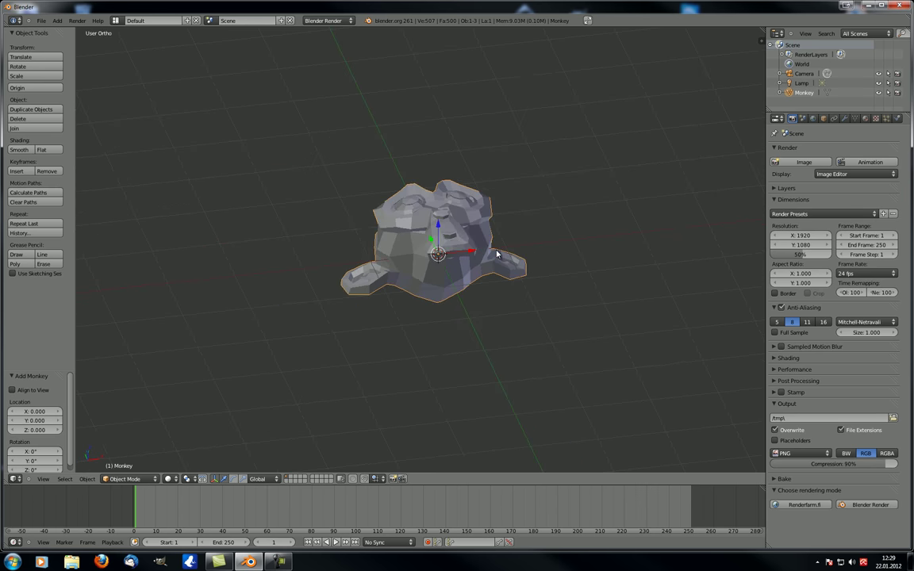
{"action": "scroll", "coordinate": [476, 248], "scroll_direction": "up", "scroll_amount": 3}
{"action": "middle_click_drag", "start_coordinate": [444, 242], "coordinate": [351, 261]}
{"action": "scroll", "coordinate": [377, 230], "scroll_direction": "down", "scroll_amount": 2}
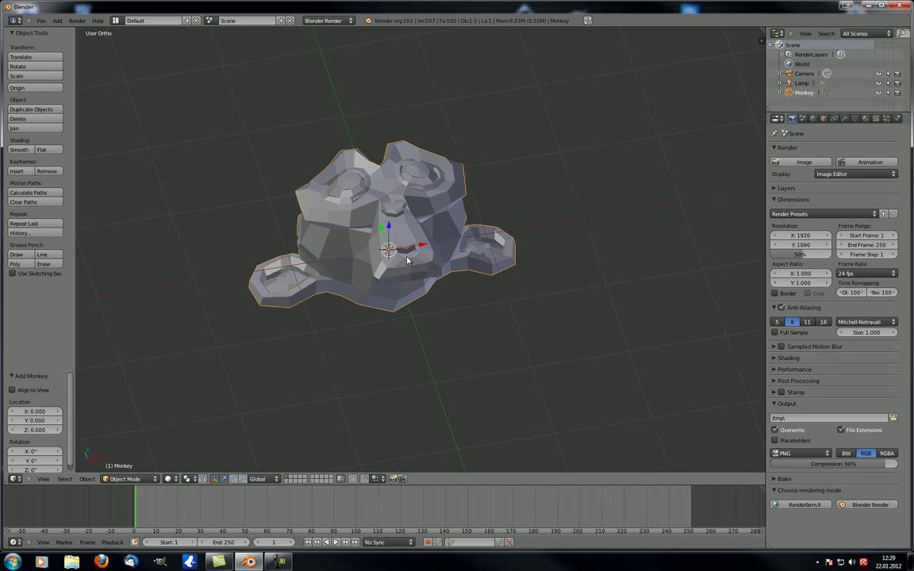
{"action": "scroll", "coordinate": [388, 222], "scroll_direction": "down", "scroll_amount": 3}
{"action": "scroll", "coordinate": [393, 223], "scroll_direction": "up", "scroll_amount": 3}
{"action": "scroll", "coordinate": [393, 223], "scroll_direction": "down", "scroll_amount": 3}
{"action": "middle_click_drag", "start_coordinate": [414, 247], "coordinate": [467, 259]}
{"action": "scroll", "coordinate": [364, 232], "scroll_direction": "up", "scroll_amount": 3}
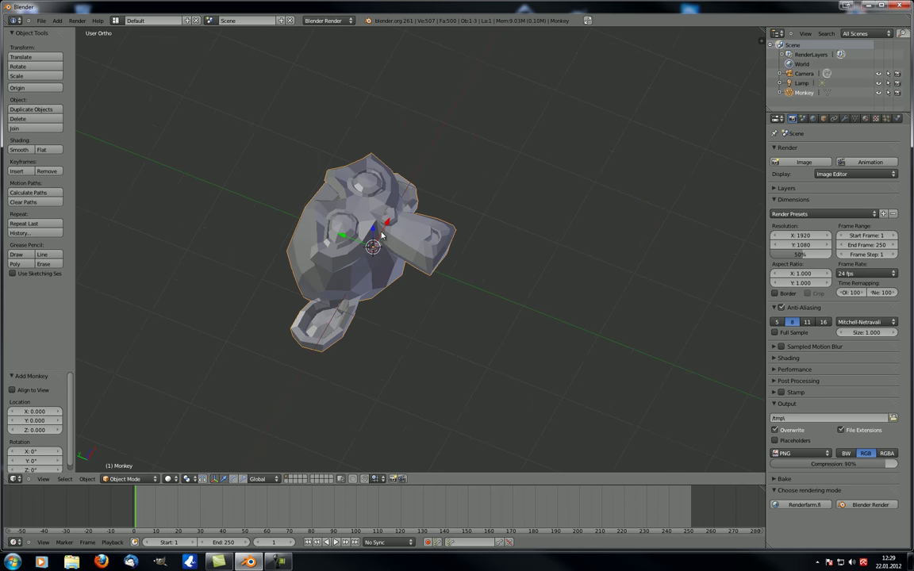
{"action": "middle_click_drag", "start_coordinate": [378, 265], "coordinate": [341, 318]}
{"action": "scroll", "coordinate": [374, 264], "scroll_direction": "down", "scroll_amount": 2}
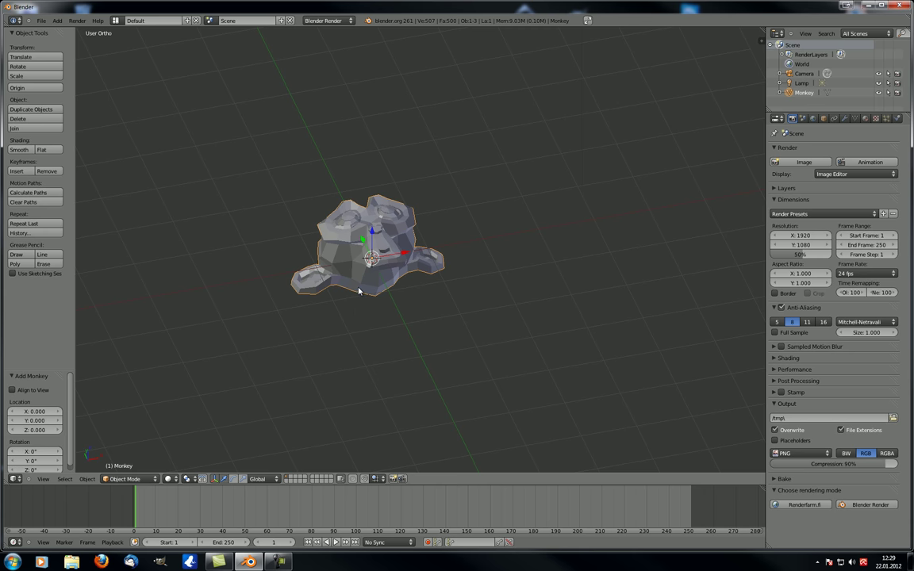
Step: View the monkey from the front and orbit the view around it in fixed increments
{"action": "key", "text": "KP_1"}
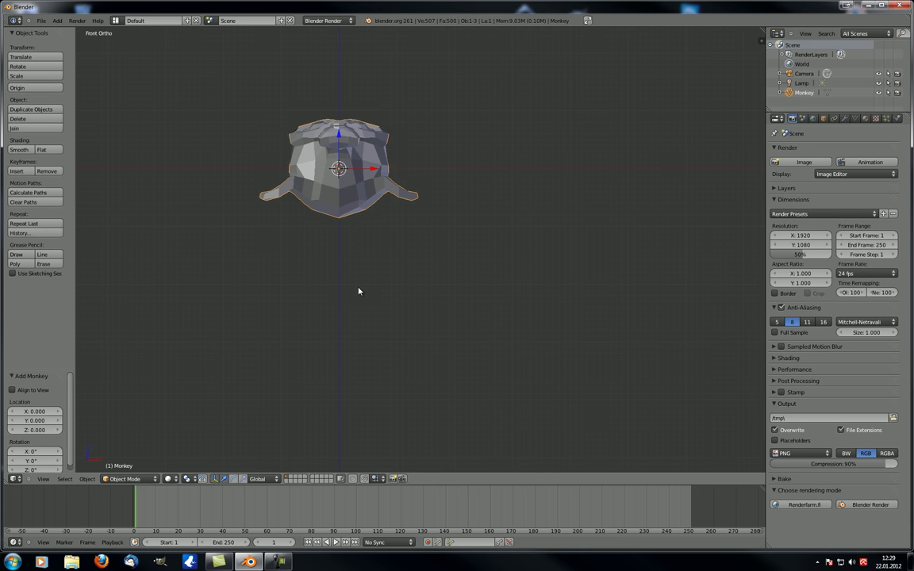
{"action": "key", "text": "KP_4"}
{"action": "key", "text": "KP_4"}
{"action": "key", "text": "KP_4"}
{"action": "key", "text": "KP_4"}
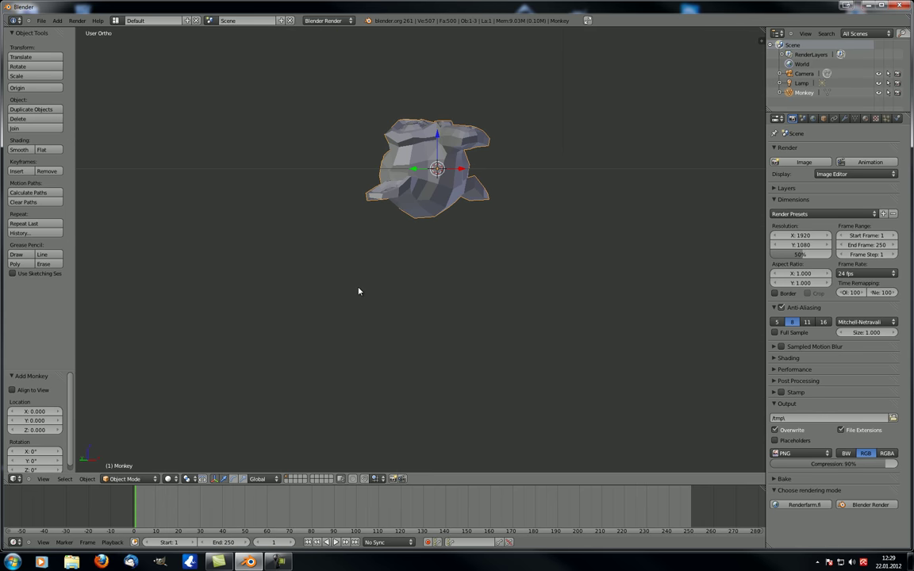
{"action": "key", "text": "KP_4"}
{"action": "key", "text": "KP_4"}
{"action": "key", "text": "KP_4"}
{"action": "key", "text": "KP_4"}
{"action": "key", "text": "KP_4"}
{"action": "key", "text": "KP_4"}
{"action": "key", "text": "KP_4"}
{"action": "key", "text": "KP_4"}
{"action": "key", "text": "KP_4"}
{"action": "key", "text": "KP_4"}
{"action": "key", "text": "KP_4"}
{"action": "key", "text": "KP_4"}
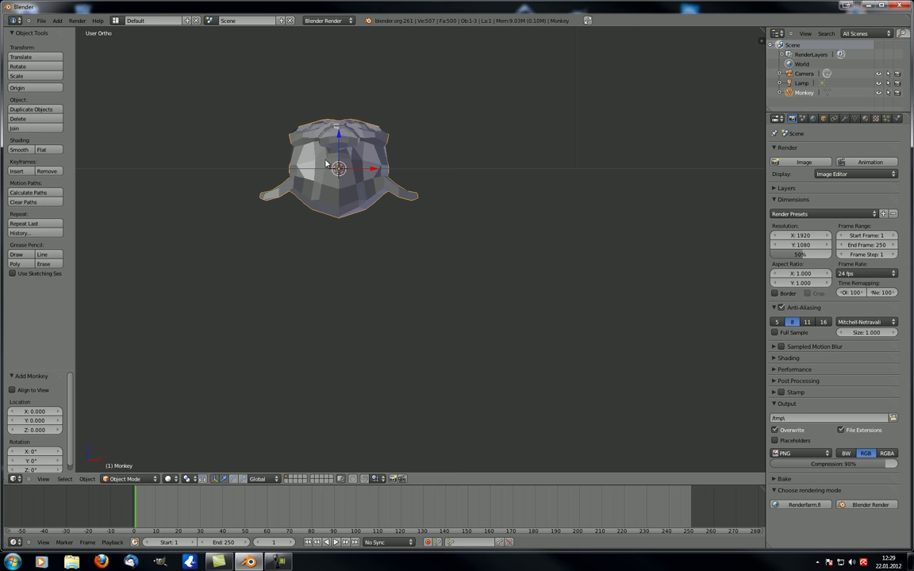
Step: In the right side view, rotate the monkey by about -54.7° so its face turns toward the front
{"action": "middle_click_drag", "start_coordinate": [295, 146], "coordinate": [314, 152]}
{"action": "scroll", "coordinate": [328, 100], "scroll_direction": "up", "scroll_amount": 3}
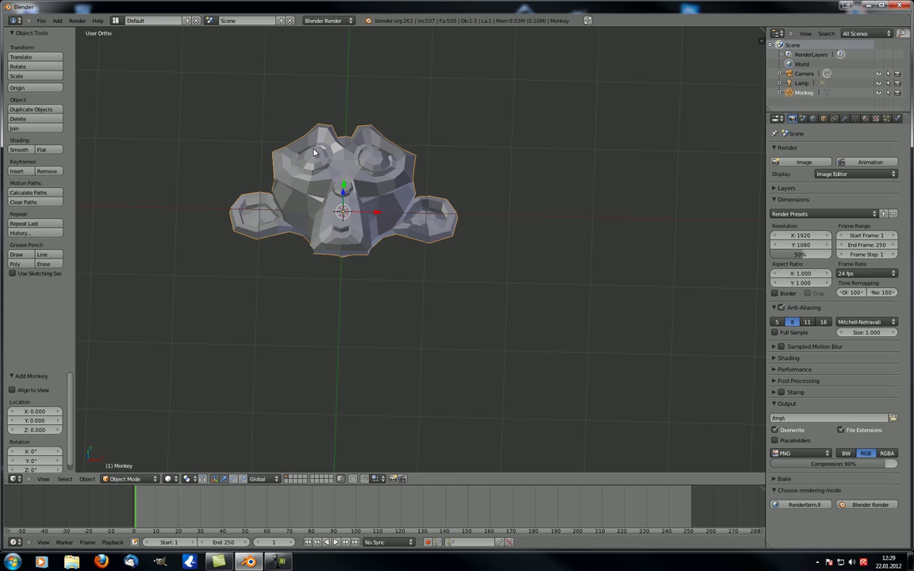
{"action": "key", "text": "KP_3"}
{"action": "scroll", "coordinate": [316, 119], "scroll_direction": "up", "scroll_amount": 3}
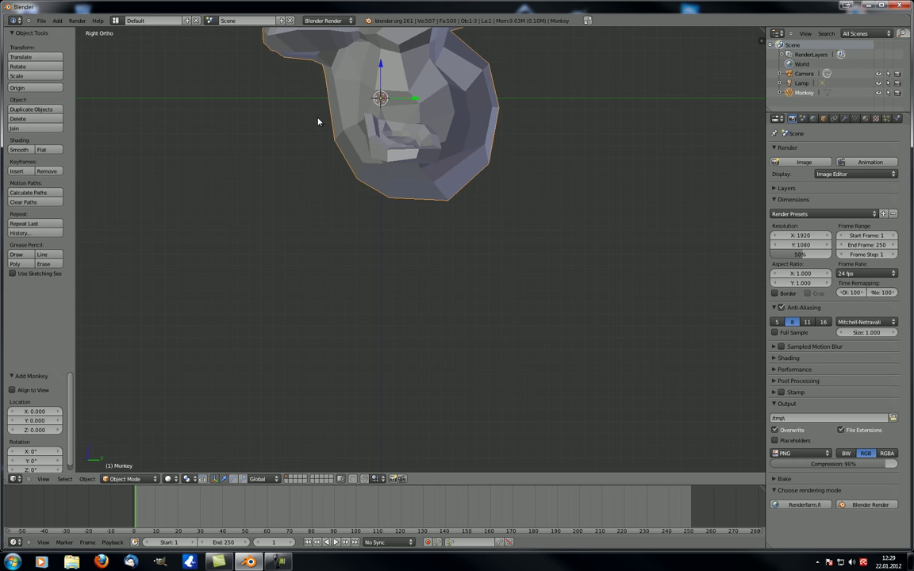
{"action": "middle_click_drag", "start_coordinate": [318, 123], "coordinate": [301, 304], "text": "shift"}
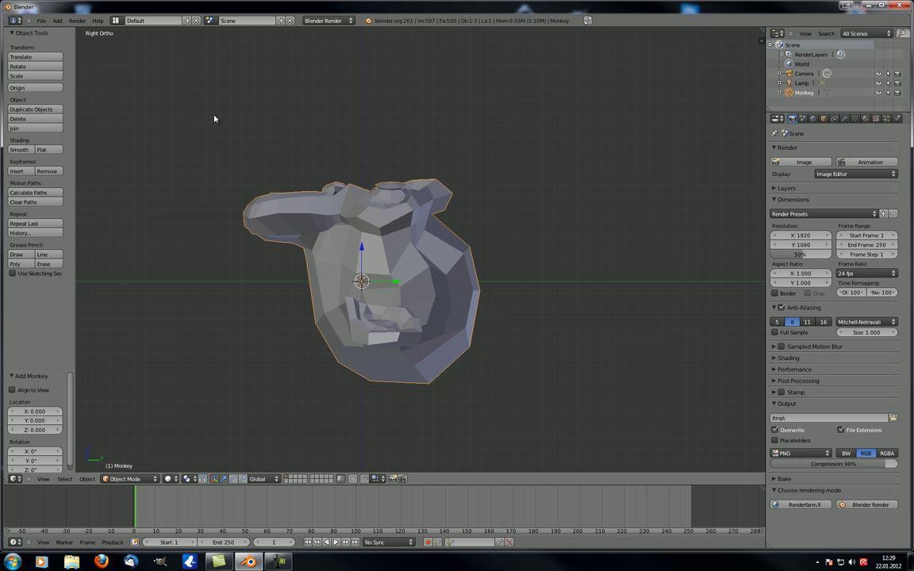
{"action": "key", "text": "r"}
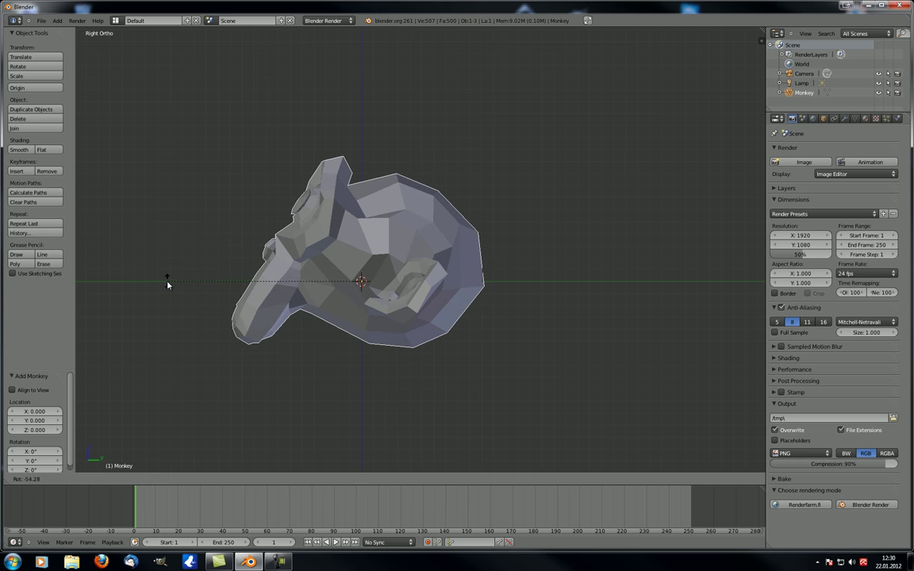
{"action": "left_click", "coordinate": [168, 285]}
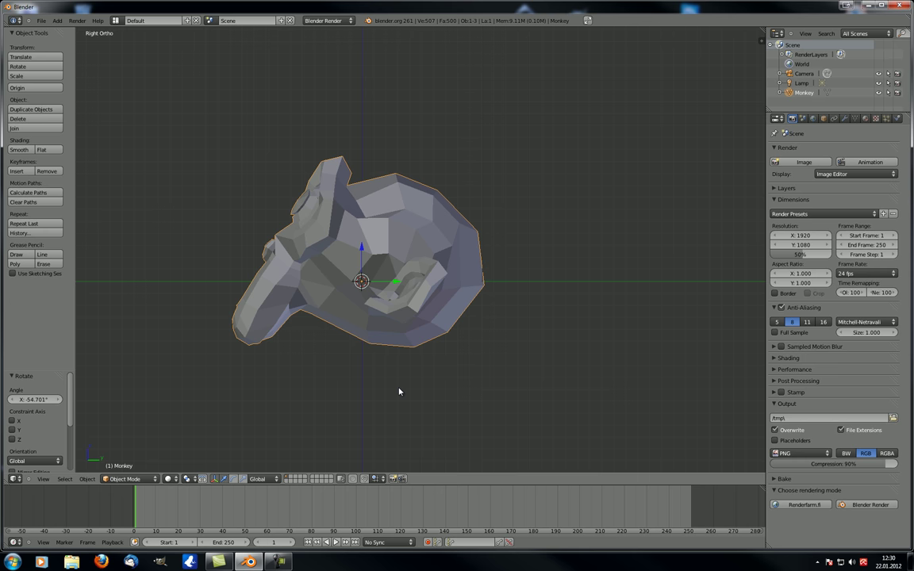
Step: Move the monkey upward by about 0.55 units along Z, above the 3D cursor
{"action": "key", "text": "g"}
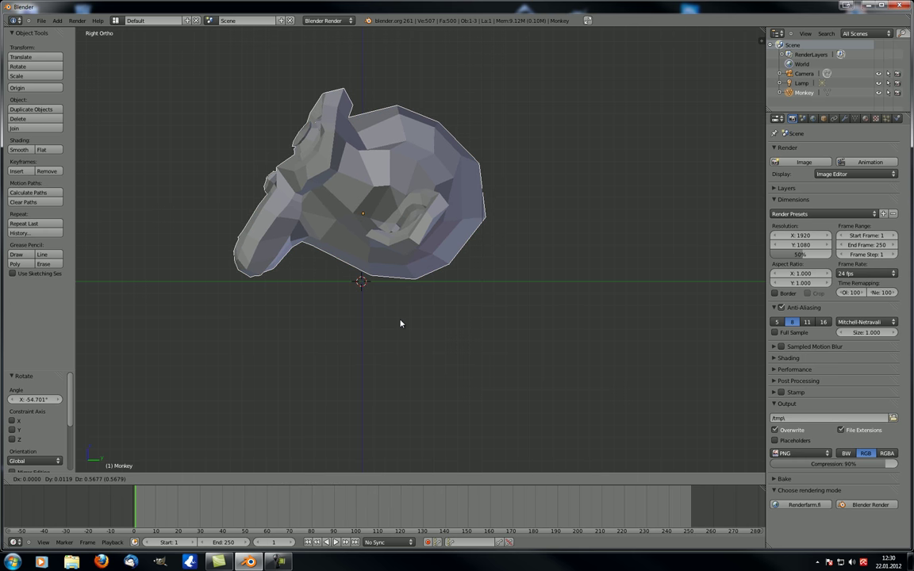
{"action": "key", "text": "KP_4"}
{"action": "key", "text": "KP_4"}
{"action": "left_click", "coordinate": [401, 324]}
{"action": "middle_click_drag", "start_coordinate": [401, 324], "coordinate": [423, 371]}
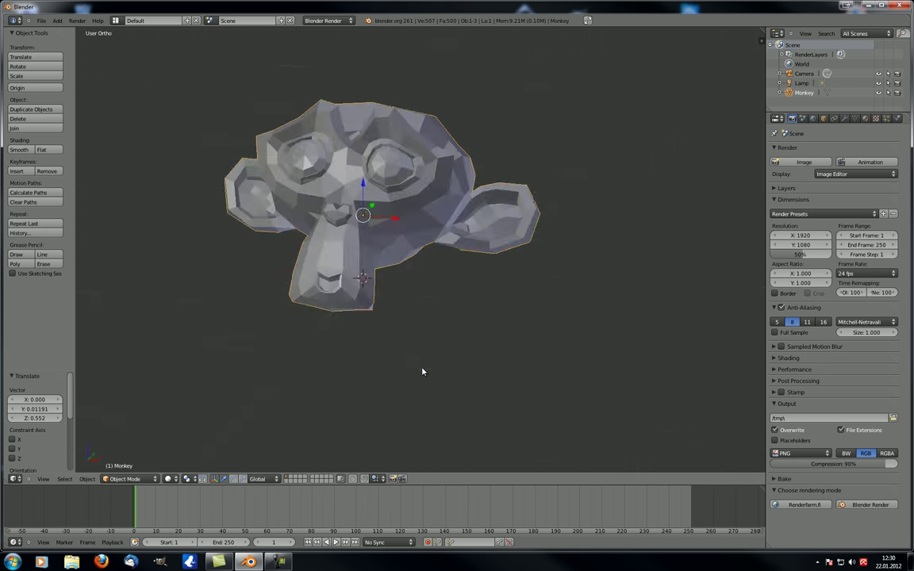
{"action": "scroll", "coordinate": [365, 320], "scroll_direction": "down", "scroll_amount": 5}
{"action": "middle_click_drag", "start_coordinate": [365, 320], "coordinate": [365, 357]}
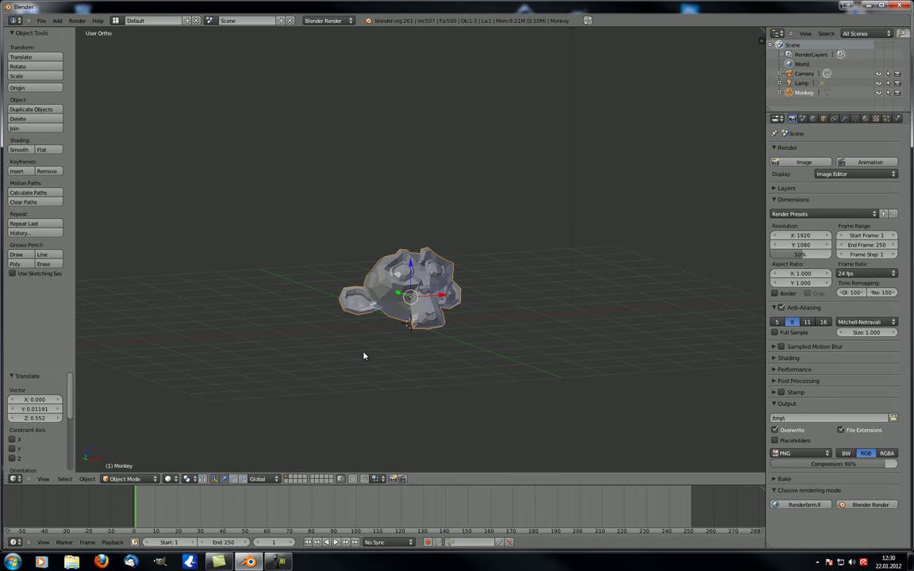
{"action": "middle_click_drag", "start_coordinate": [482, 306], "coordinate": [388, 294]}
{"action": "scroll", "coordinate": [384, 292], "scroll_direction": "up", "scroll_amount": 1}
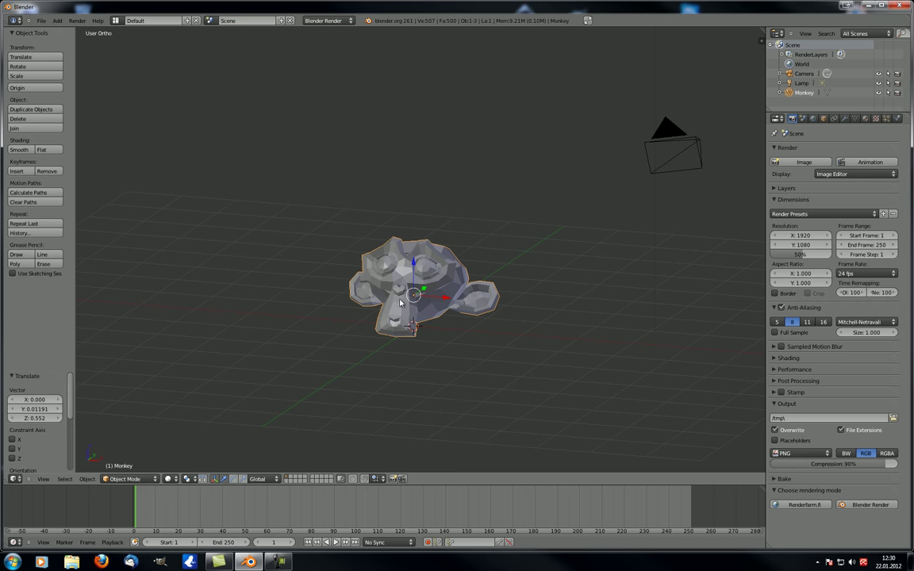
Step: Apply flat shading to the monkey and change it to smooth shading for comparison
{"action": "scroll", "coordinate": [400, 302], "scroll_direction": "up", "scroll_amount": 2}
{"action": "middle_click_drag", "start_coordinate": [401, 303], "coordinate": [400, 277]}
{"action": "left_click", "coordinate": [44, 150]}
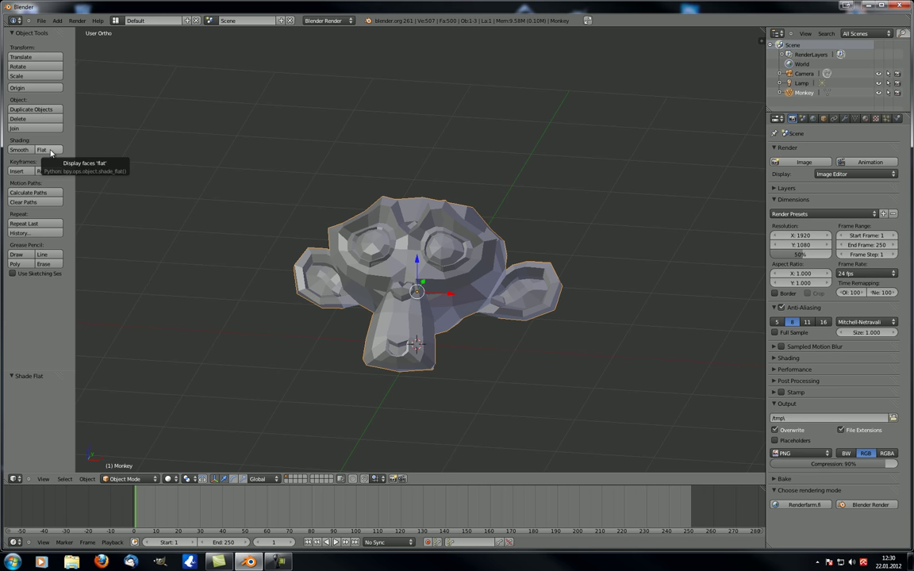
{"action": "left_click", "coordinate": [51, 150]}
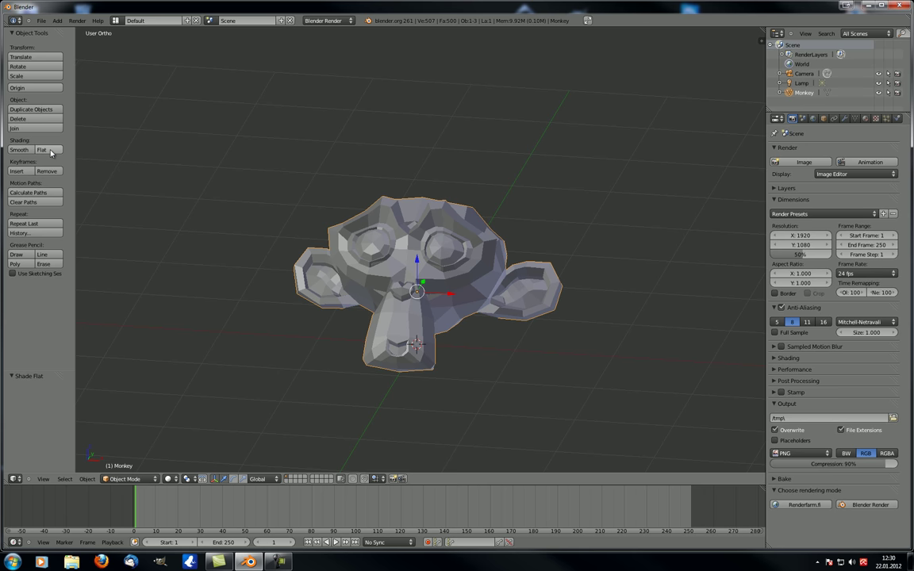
{"action": "left_click", "coordinate": [51, 150]}
{"action": "left_click", "coordinate": [23, 150]}
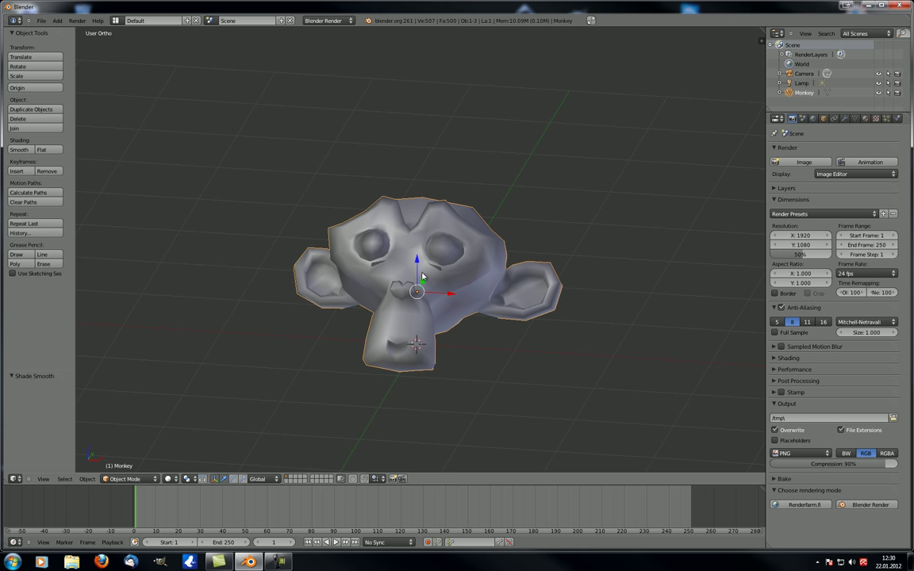
Step: Examine the smooth-shaded monkey's head, brows and eye sockets up close from several angles
{"action": "middle_click_drag", "start_coordinate": [422, 276], "coordinate": [355, 257]}
{"action": "scroll", "coordinate": [410, 199], "scroll_direction": "up", "scroll_amount": 3}
{"action": "middle_click_drag", "start_coordinate": [374, 212], "coordinate": [335, 247]}
{"action": "scroll", "coordinate": [351, 212], "scroll_direction": "up", "scroll_amount": 2}
{"action": "scroll", "coordinate": [350, 212], "scroll_direction": "down", "scroll_amount": 1}
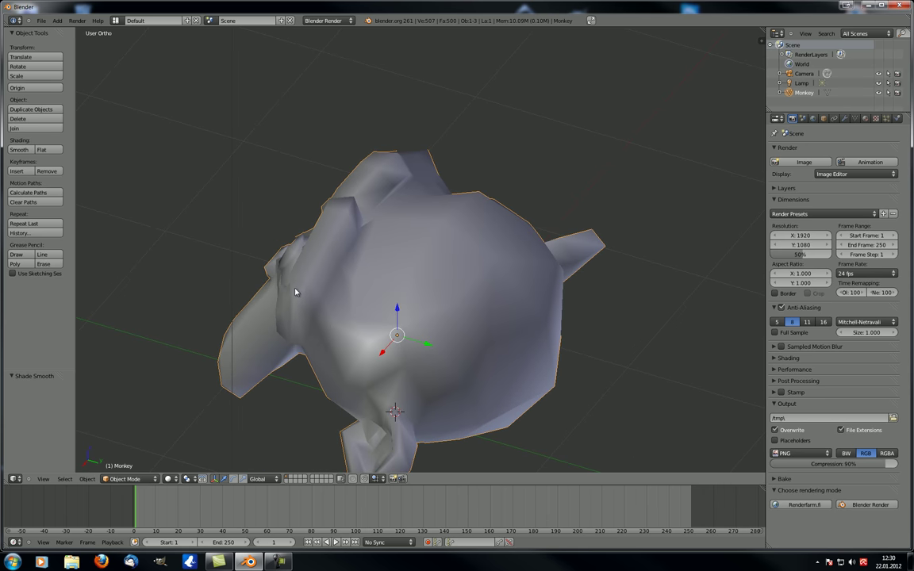
{"action": "middle_click_drag", "start_coordinate": [296, 292], "coordinate": [477, 286]}
{"action": "scroll", "coordinate": [397, 265], "scroll_direction": "up", "scroll_amount": 4}
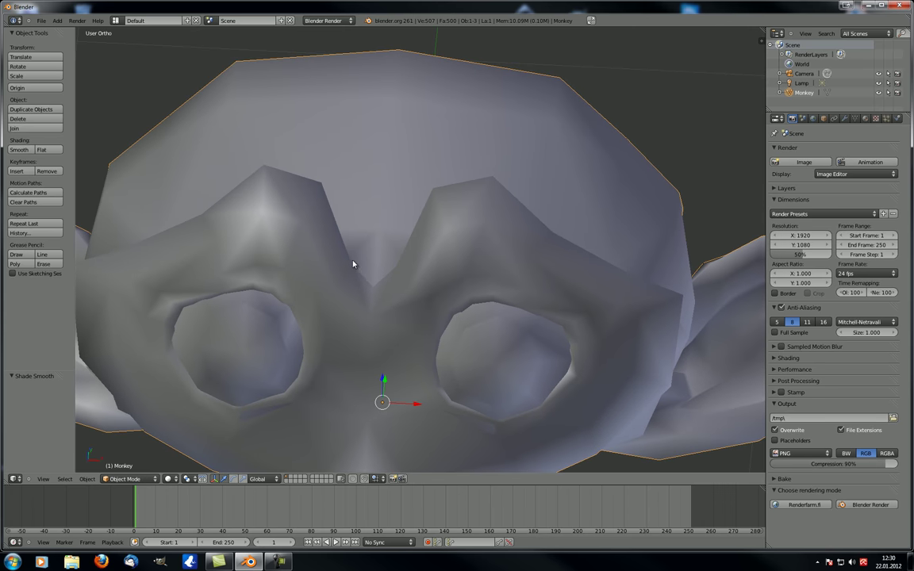
{"action": "middle_click_drag", "start_coordinate": [323, 255], "coordinate": [236, 168]}
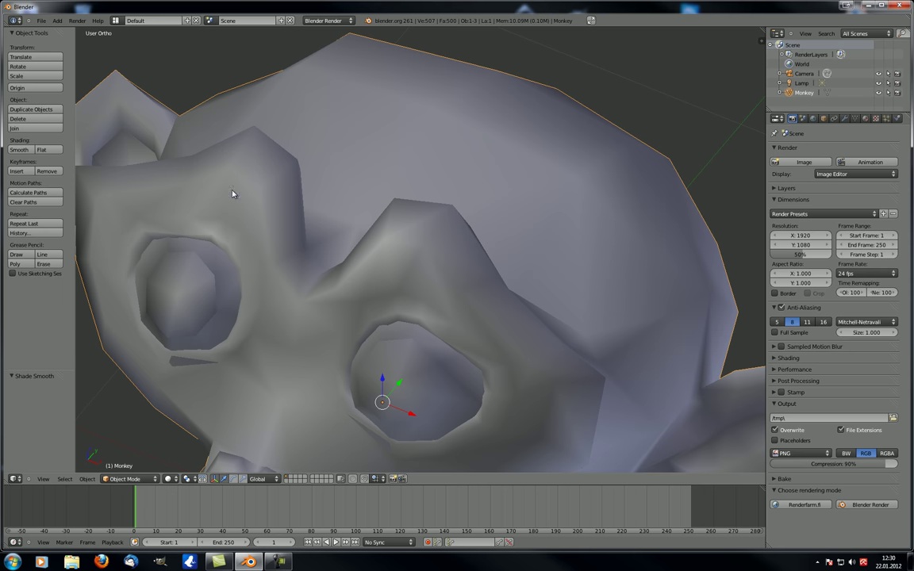
Step: Toggle the monkey to flat shading and back to smooth, inspecting the brow edges up close
{"action": "left_click", "coordinate": [42, 149]}
{"action": "left_click", "coordinate": [20, 149]}
{"action": "middle_click_drag", "start_coordinate": [235, 292], "coordinate": [295, 252]}
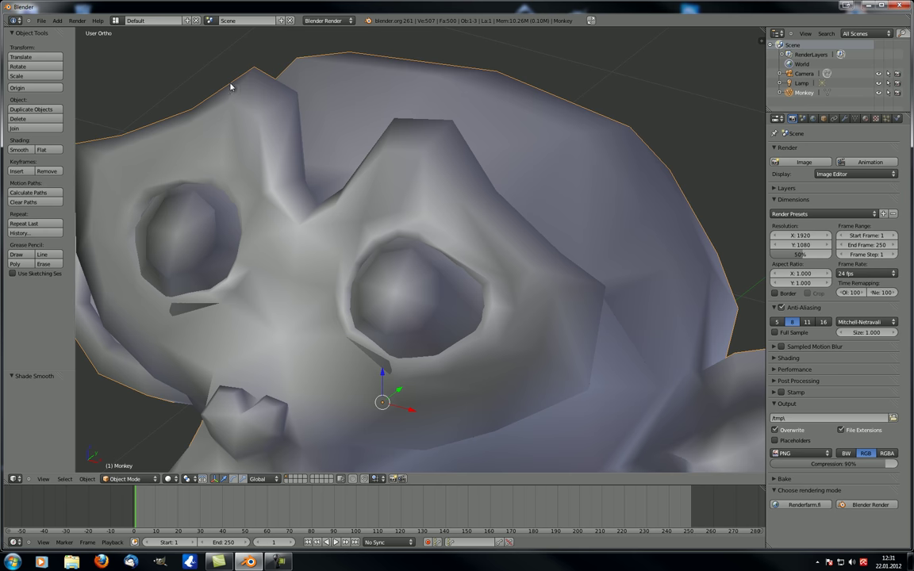
{"action": "middle_click_drag", "start_coordinate": [259, 73], "coordinate": [345, 196]}
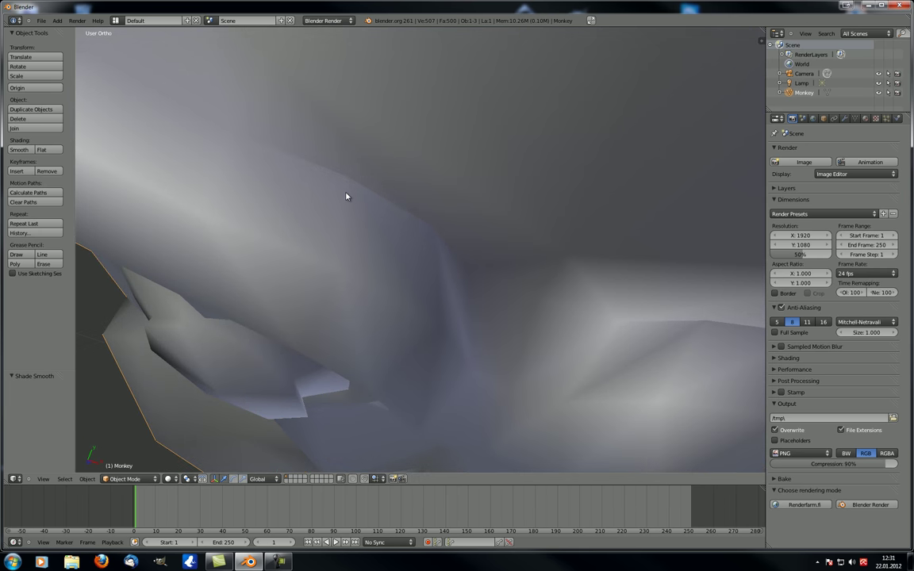
{"action": "middle_click_drag", "start_coordinate": [338, 266], "coordinate": [337, 237]}
{"action": "scroll", "coordinate": [357, 308], "scroll_direction": "down", "scroll_amount": 6}
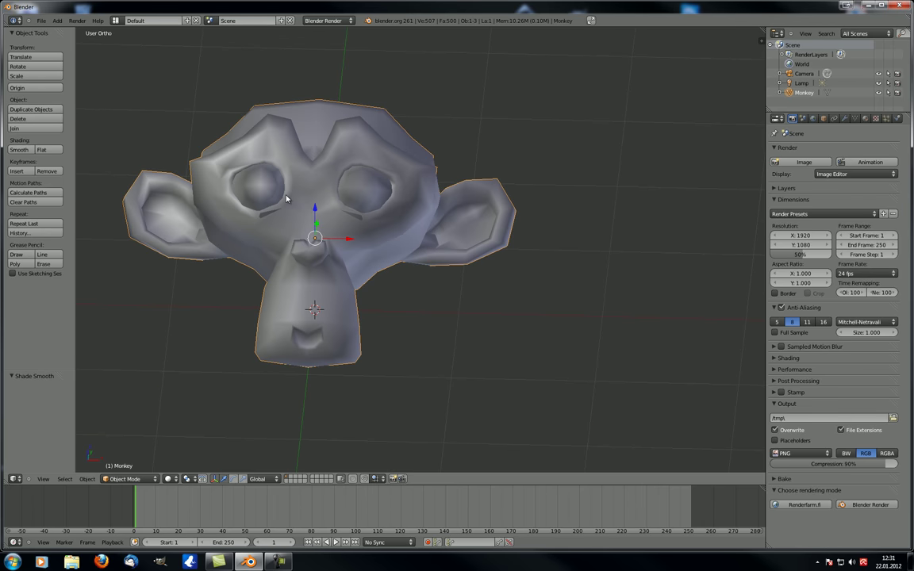
Step: Set the monkey back to flat shading and inspect its faceted surface from different angles and distances
{"action": "left_click", "coordinate": [46, 151]}
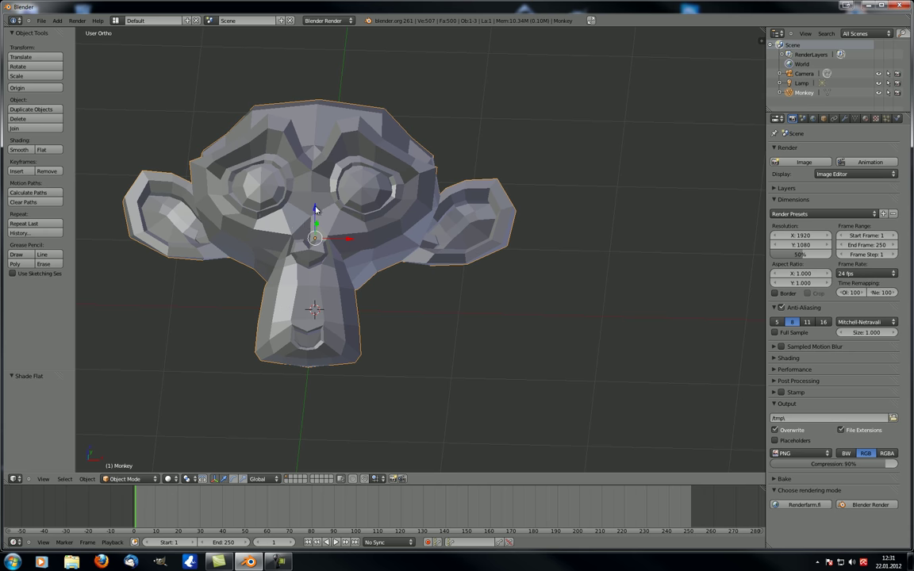
{"action": "scroll", "coordinate": [279, 174], "scroll_direction": "up", "scroll_amount": 4}
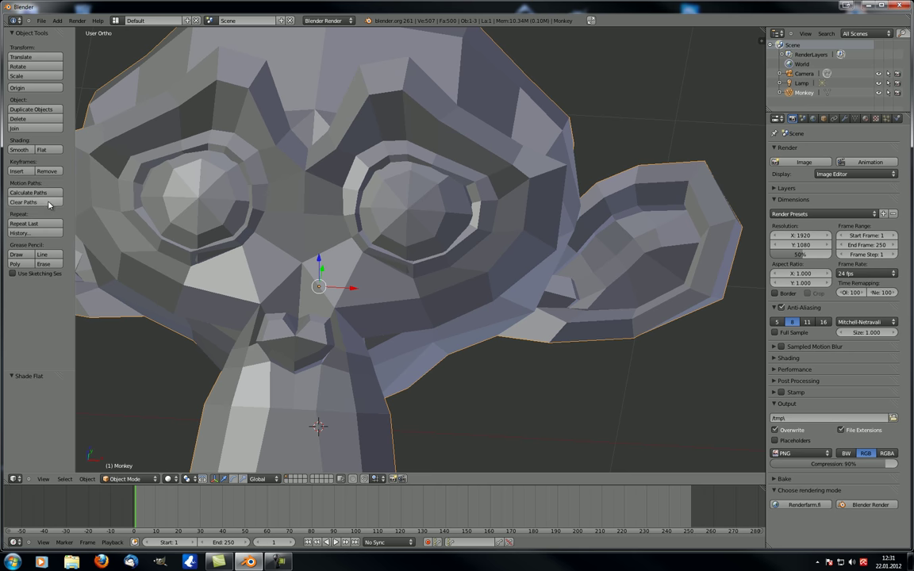
{"action": "scroll", "coordinate": [181, 205], "scroll_direction": "down", "scroll_amount": 6}
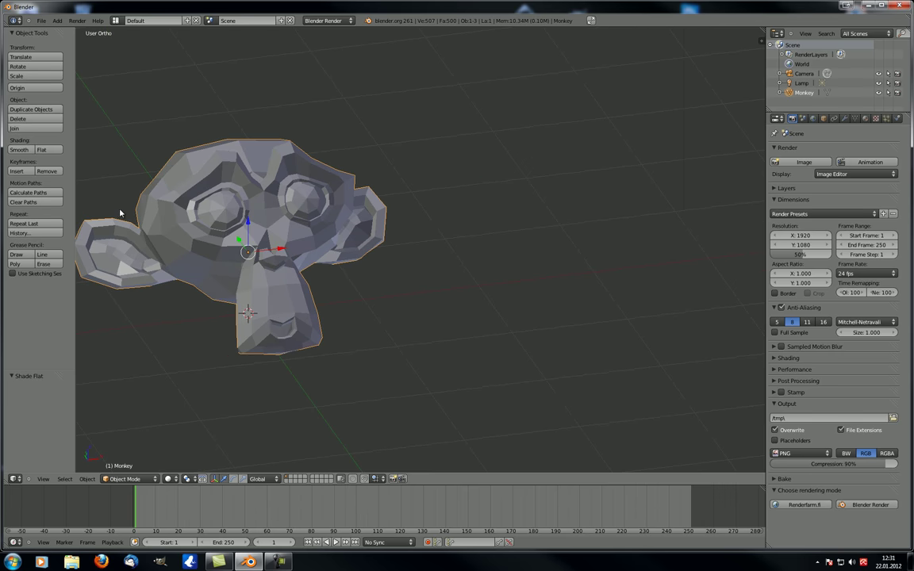
{"action": "scroll", "coordinate": [196, 212], "scroll_direction": "up", "scroll_amount": 4}
{"action": "scroll", "coordinate": [136, 217], "scroll_direction": "down", "scroll_amount": 4}
{"action": "middle_click_drag", "start_coordinate": [125, 226], "coordinate": [84, 229]}
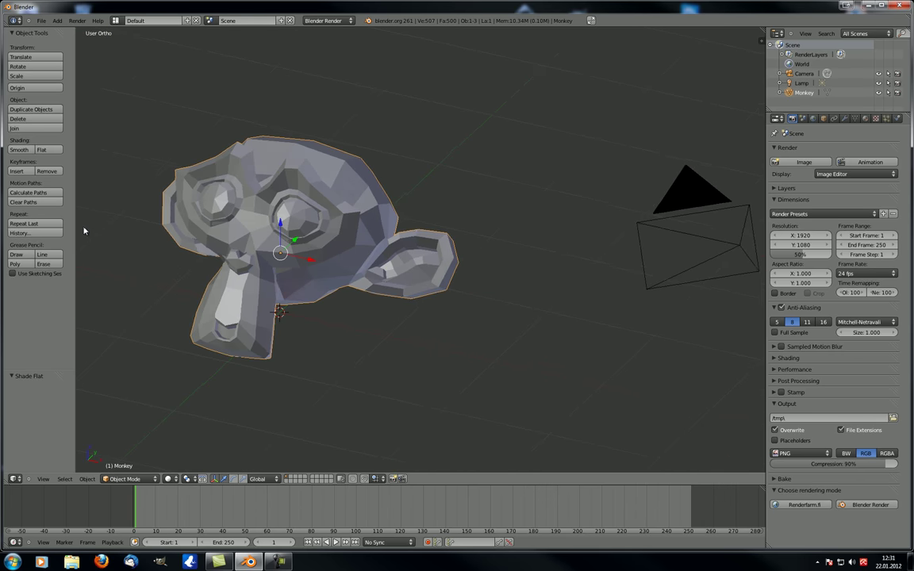
{"action": "scroll", "coordinate": [210, 198], "scroll_direction": "up", "scroll_amount": 3}
{"action": "scroll", "coordinate": [210, 198], "scroll_direction": "down", "scroll_amount": 1}
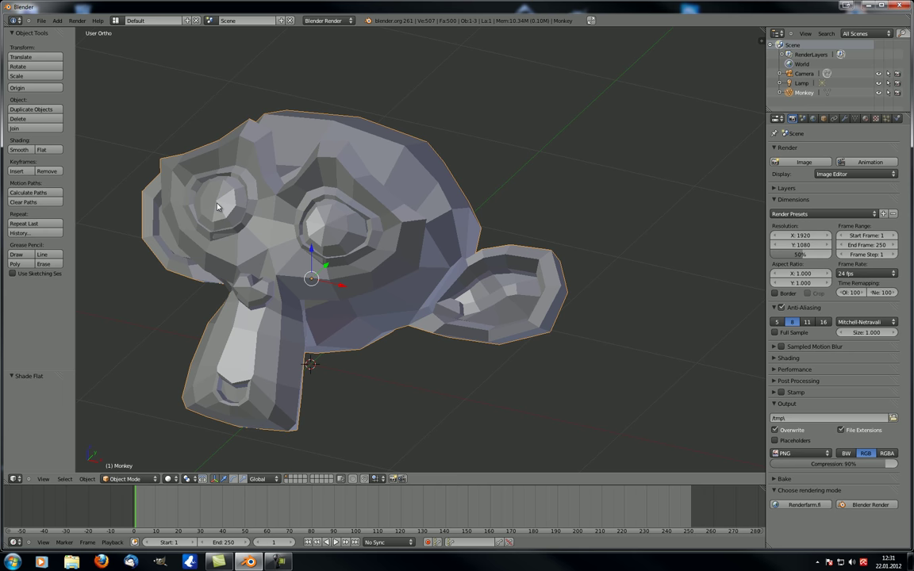
{"action": "middle_click_drag", "start_coordinate": [118, 196], "coordinate": [171, 198]}
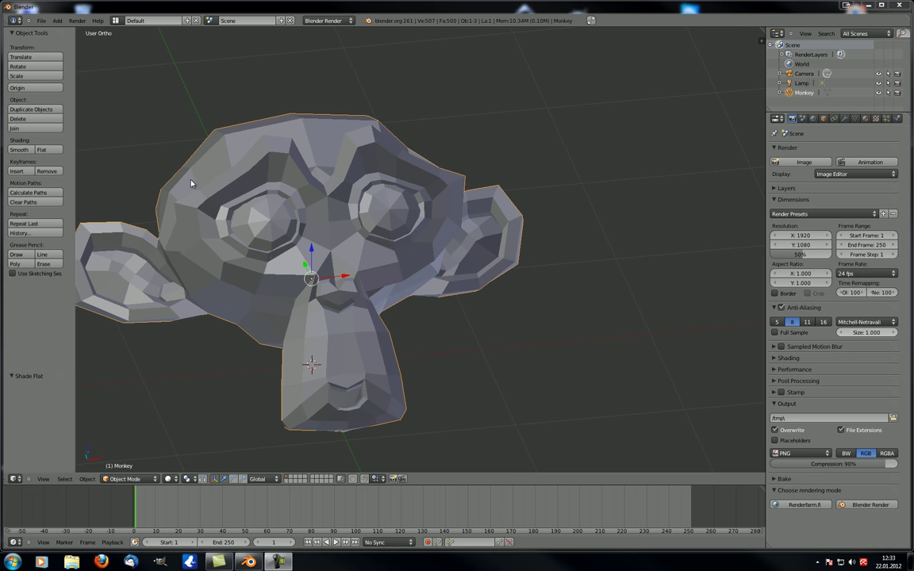
Step: Switch to the front view and try moving the monkey along the X axis
{"action": "scroll", "coordinate": [191, 184], "scroll_direction": "down", "scroll_amount": 5}
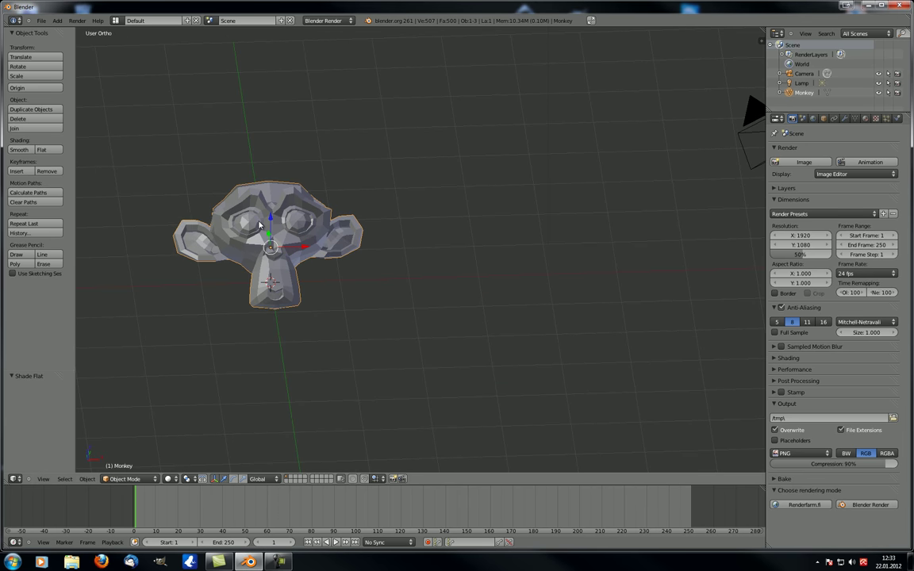
{"action": "middle_click_drag", "start_coordinate": [258, 227], "coordinate": [245, 236]}
{"action": "key", "text": "KP_1"}
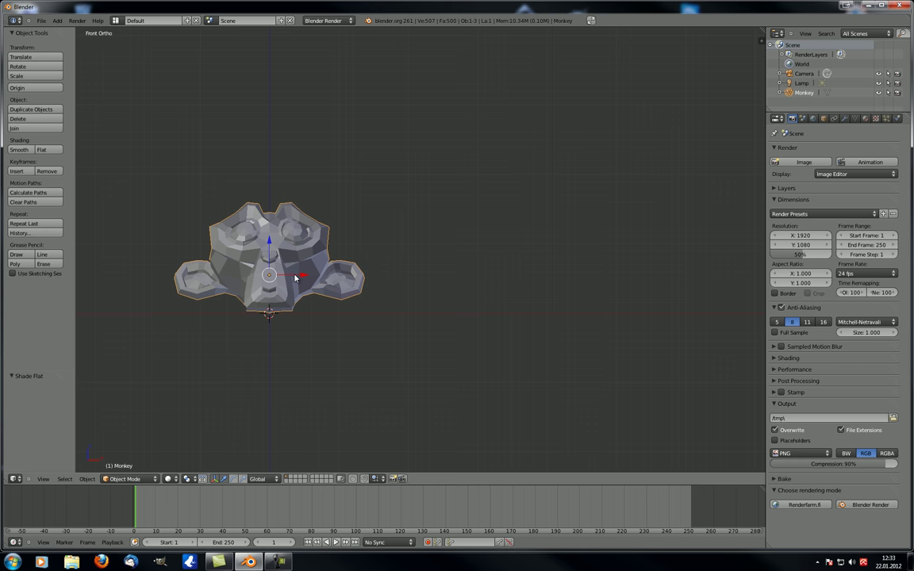
{"action": "left_click_drag", "start_coordinate": [296, 277], "coordinate": [636, 278]}
{"action": "key", "text": "Escape"}
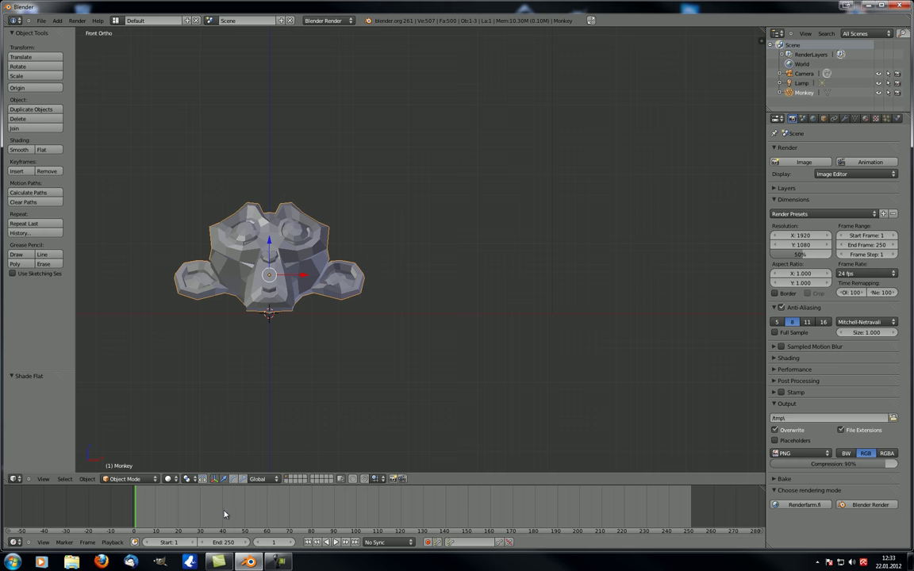
Step: Scrub through the timeline, including frame 40, and return the current frame to 1
{"action": "left_click", "coordinate": [222, 509]}
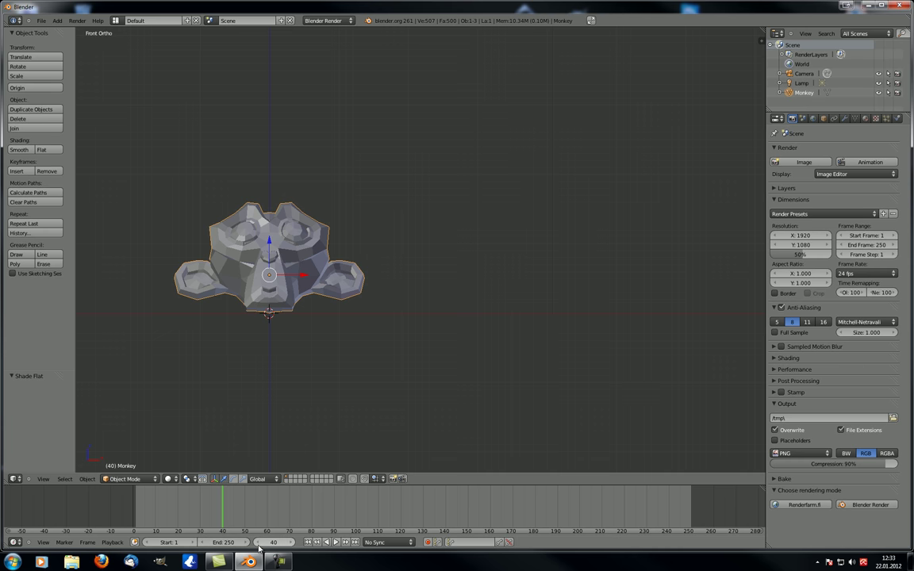
{"action": "left_click", "coordinate": [260, 542]}
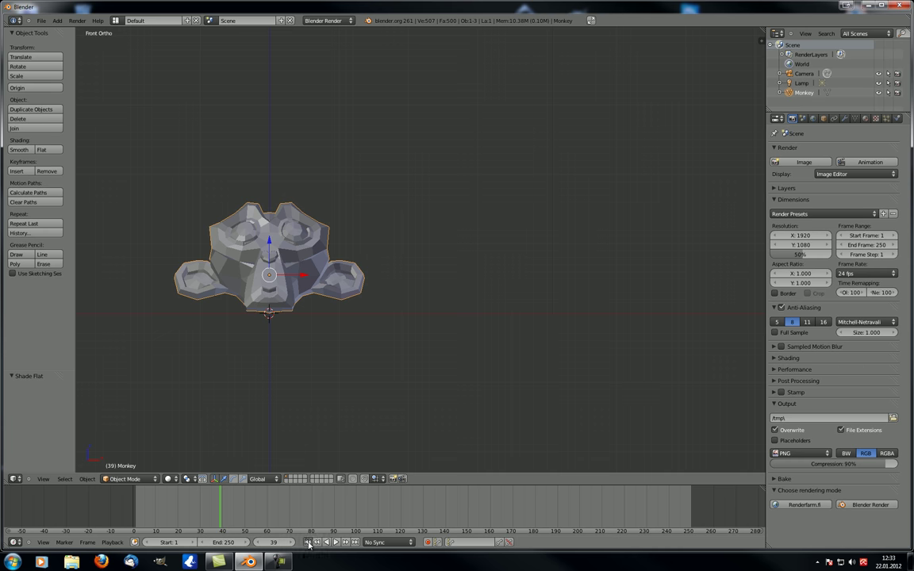
{"action": "key", "text": "shift+Left"}
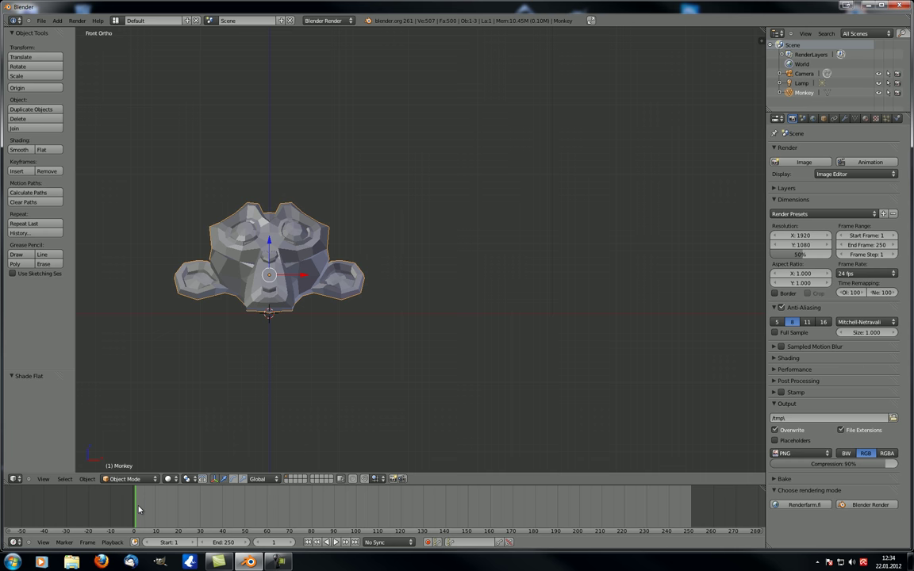
{"action": "left_click_drag", "start_coordinate": [152, 501], "coordinate": [136, 512]}
{"action": "left_click_drag", "start_coordinate": [691, 510], "coordinate": [137, 512]}
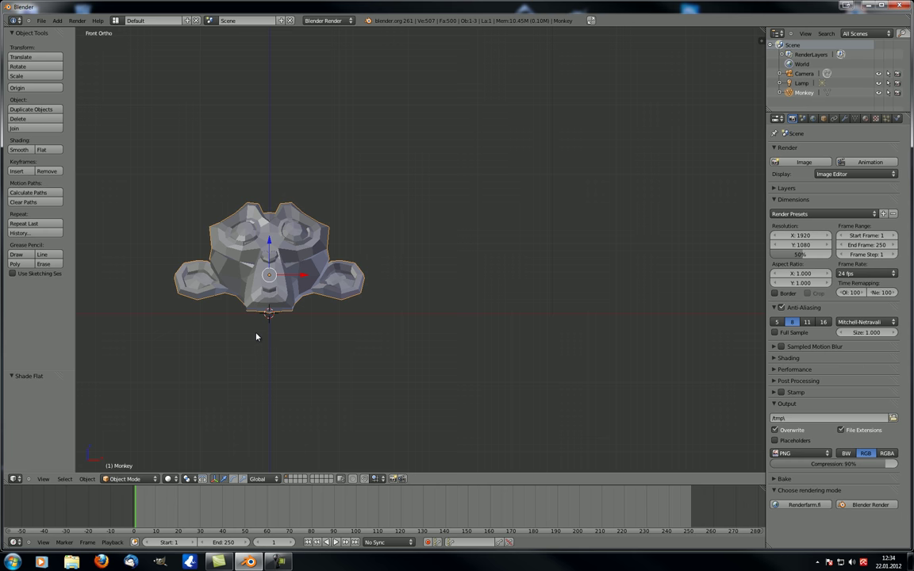
{"action": "left_click", "coordinate": [30, 173]}
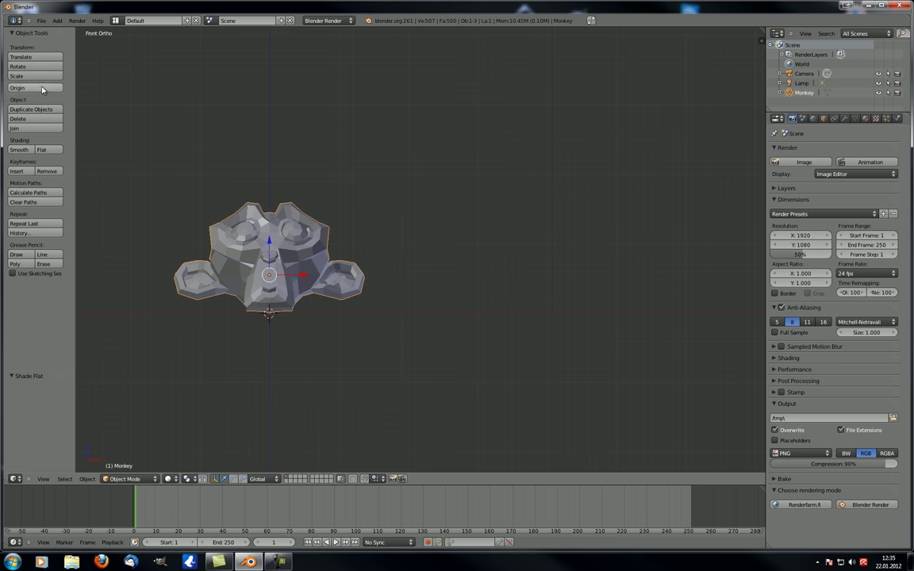
{"action": "left_click", "coordinate": [29, 174]}
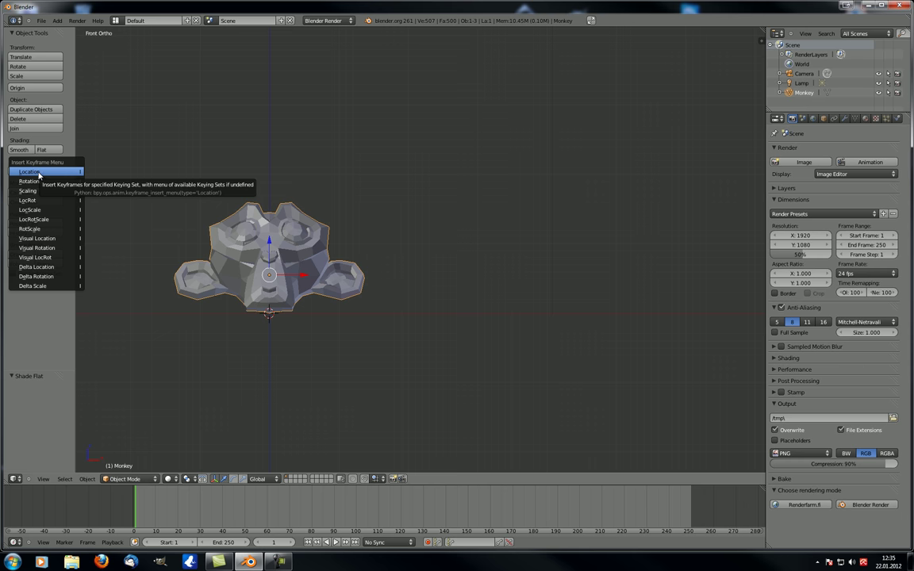
{"action": "left_click", "coordinate": [39, 171]}
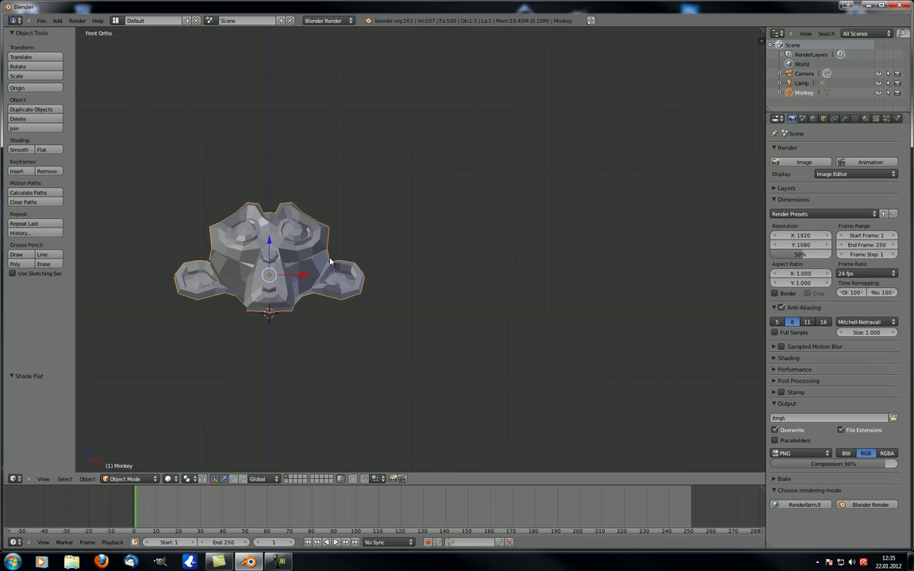
Step: Invert the selection and insert a Location keyframe for the camera and lamp at frame 1
{"action": "key", "text": "ctrl+i"}
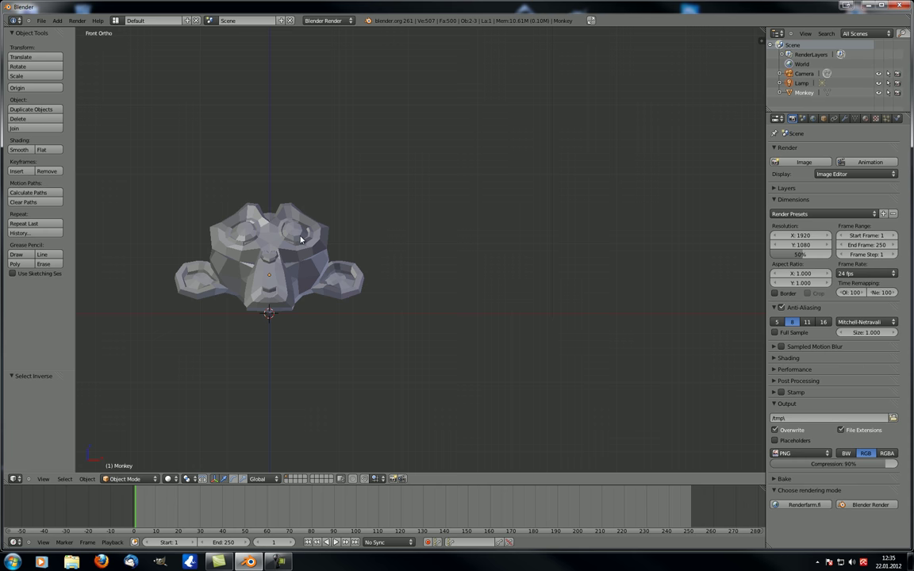
{"action": "key", "text": "i"}
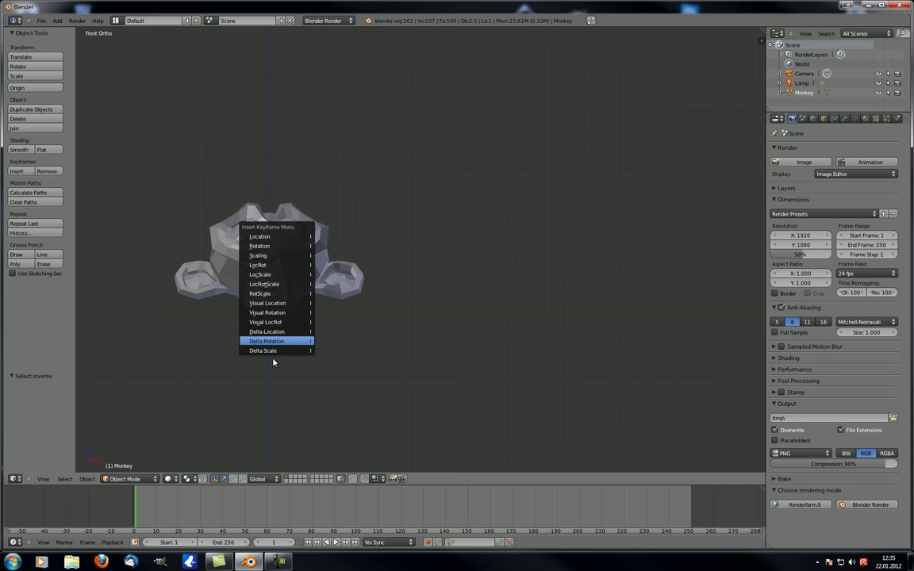
{"action": "left_click", "coordinate": [274, 237]}
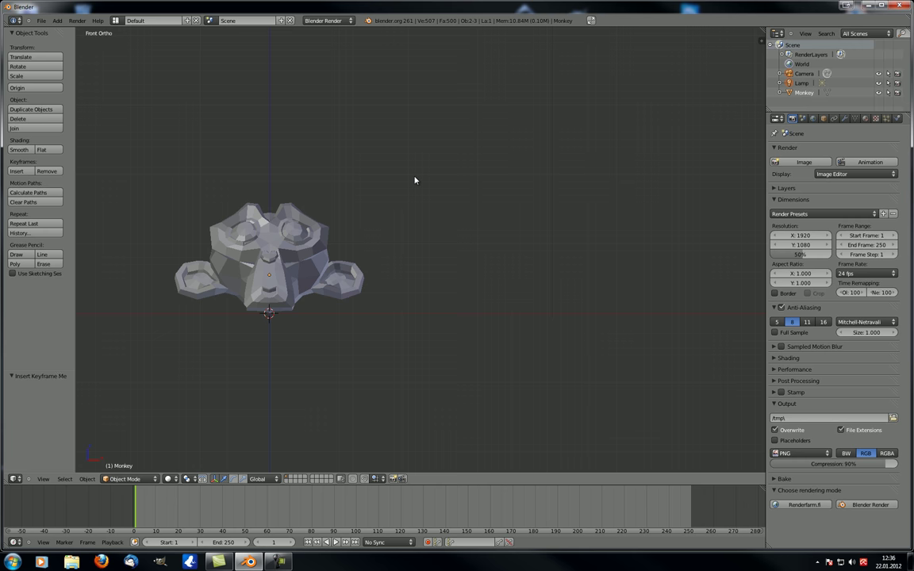
Step: Show the transform properties, select only the monkey and insert a Location keyframe for it at frame 1
{"action": "key", "text": "n"}
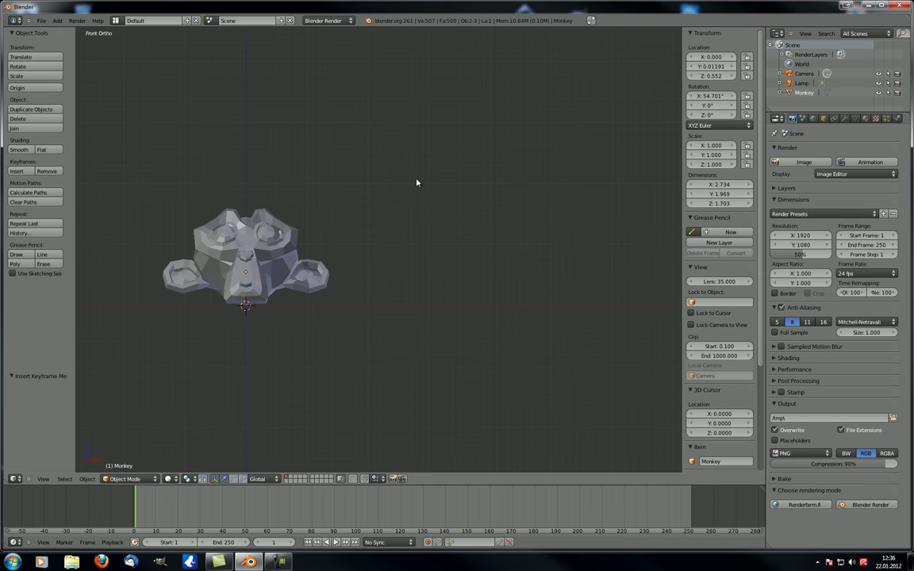
{"action": "right_click", "coordinate": [309, 279]}
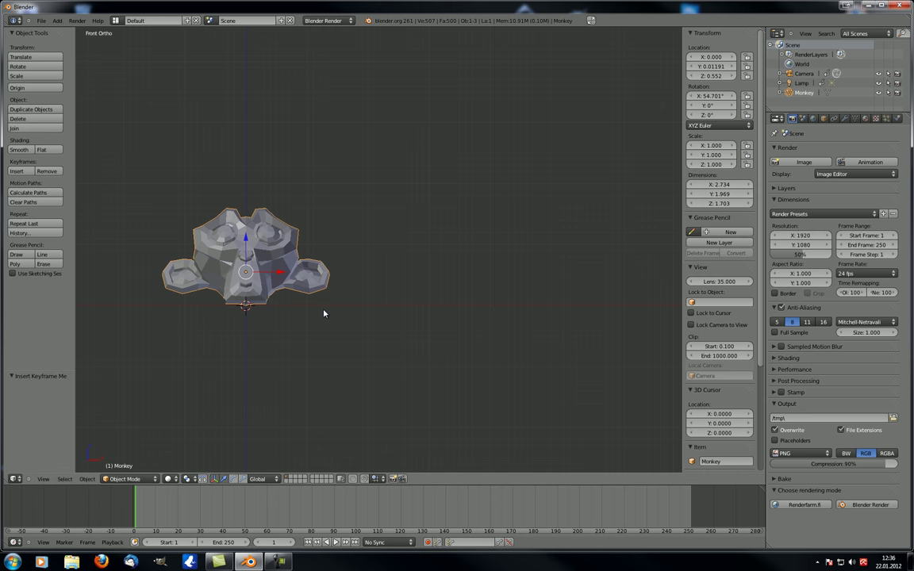
{"action": "key", "text": "i"}
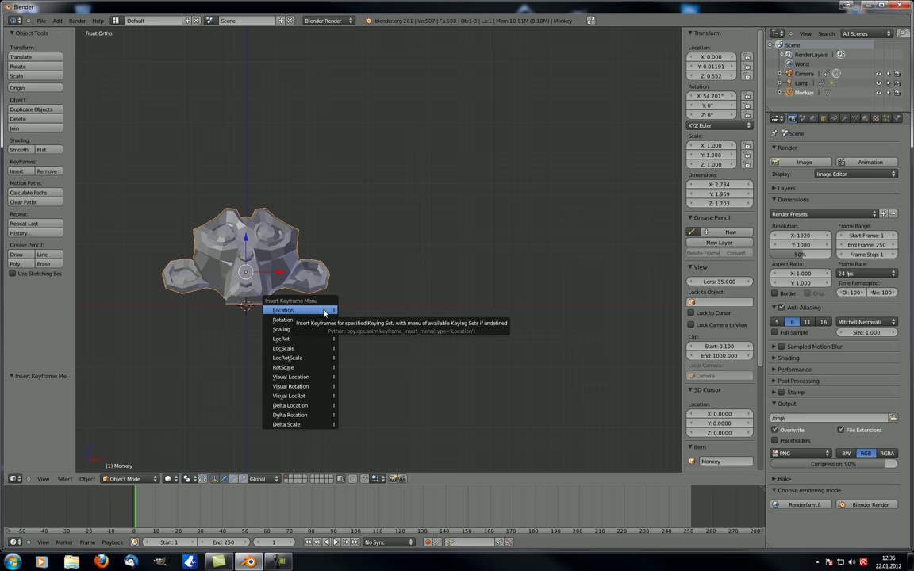
{"action": "left_click", "coordinate": [324, 314]}
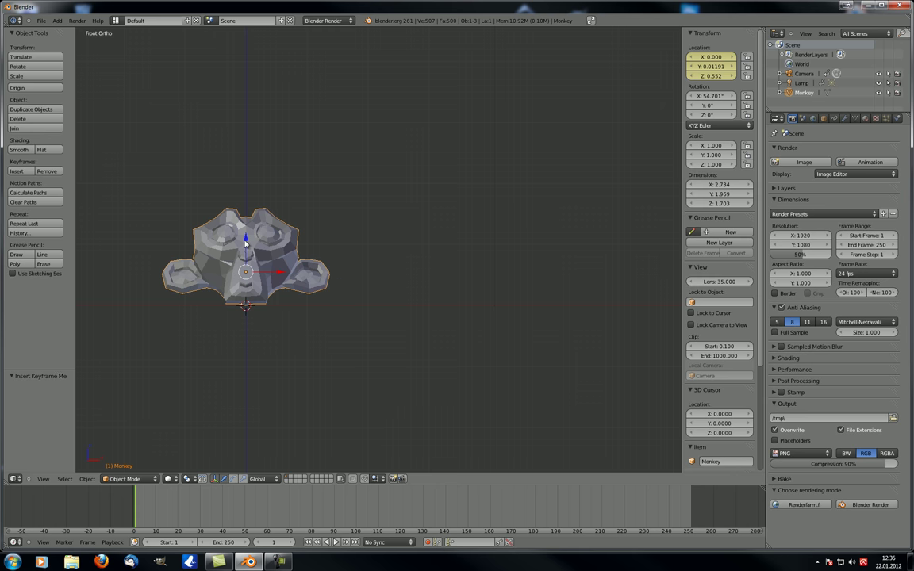
{"action": "left_click_drag", "start_coordinate": [246, 242], "coordinate": [250, 278]}
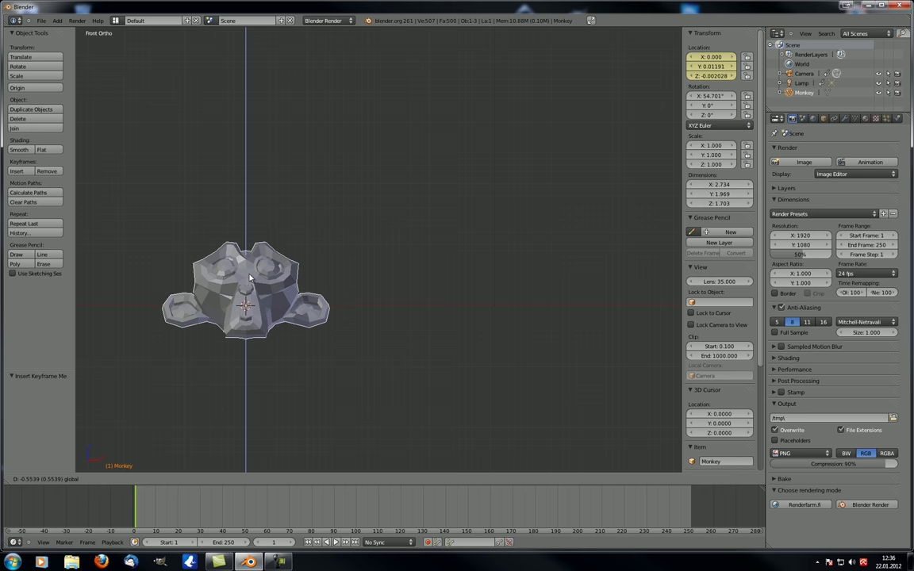
{"action": "key", "text": "Escape"}
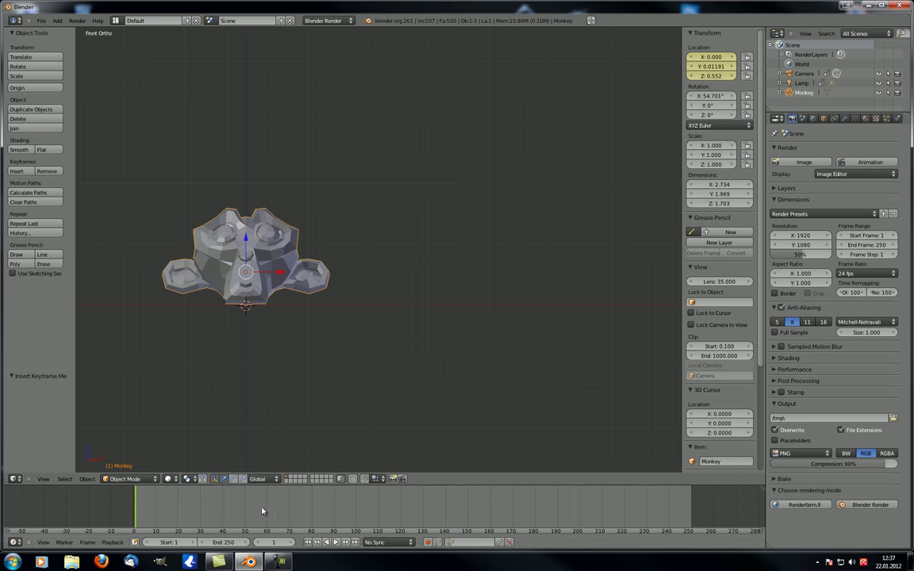
Step: At frame 100, move the monkey about 4.88 units along the X axis and insert a Location keyframe
{"action": "left_click", "coordinate": [356, 514]}
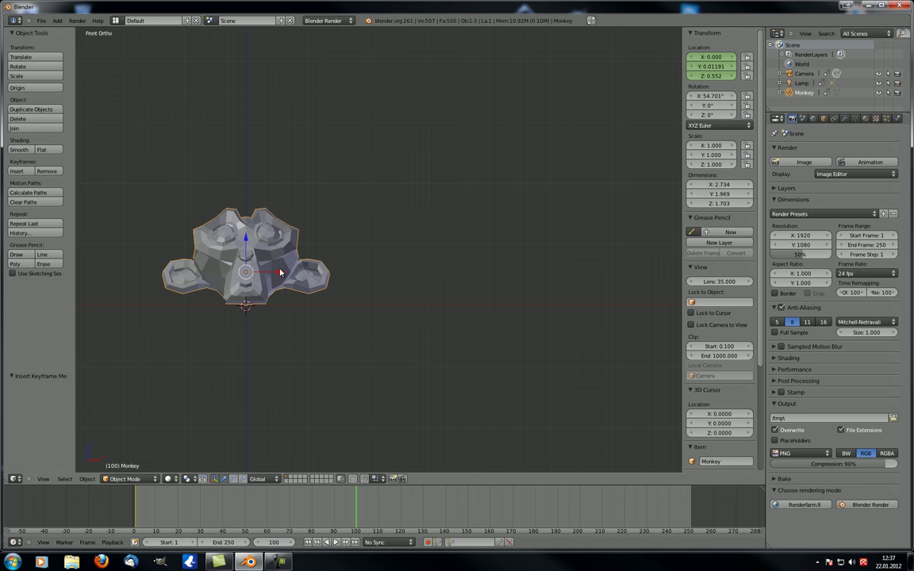
{"action": "left_click_drag", "start_coordinate": [279, 275], "coordinate": [580, 357]}
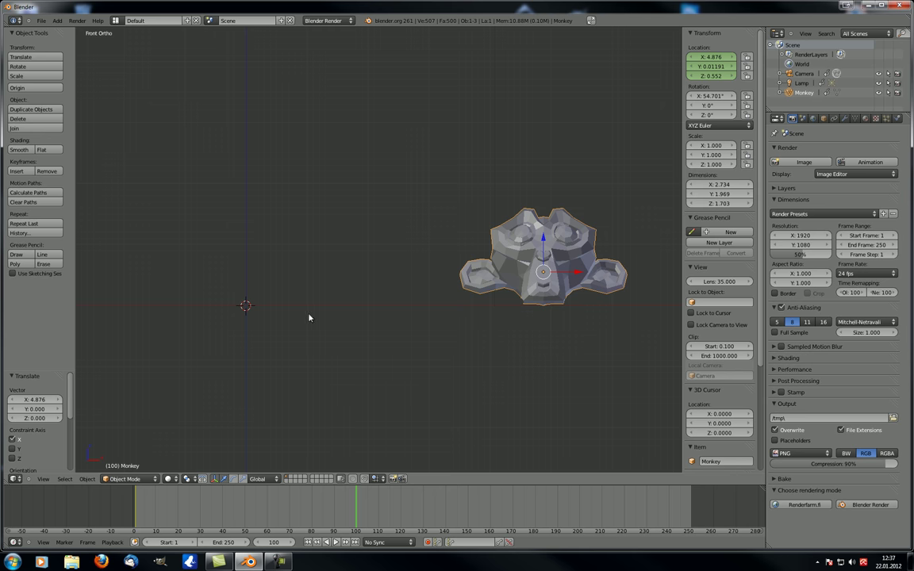
{"action": "key", "text": "i"}
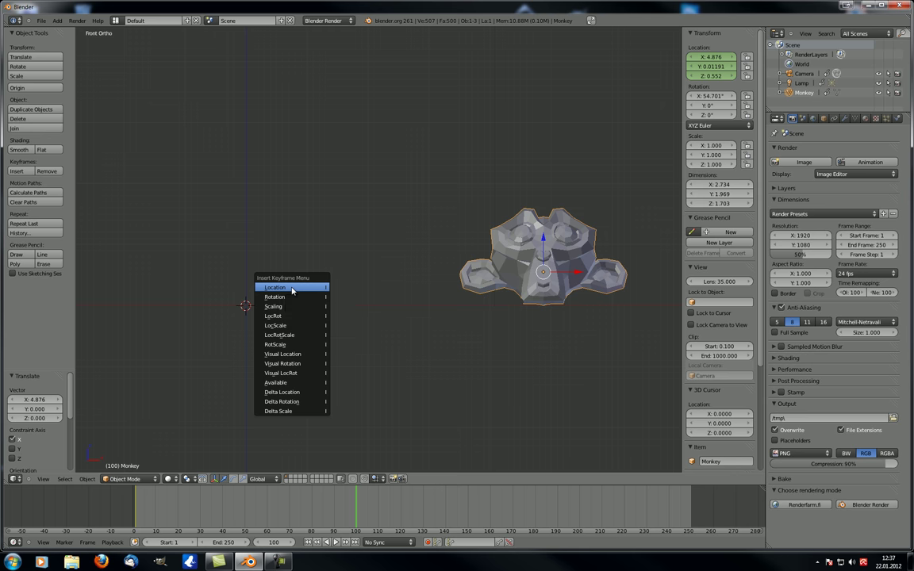
{"action": "left_click", "coordinate": [292, 288]}
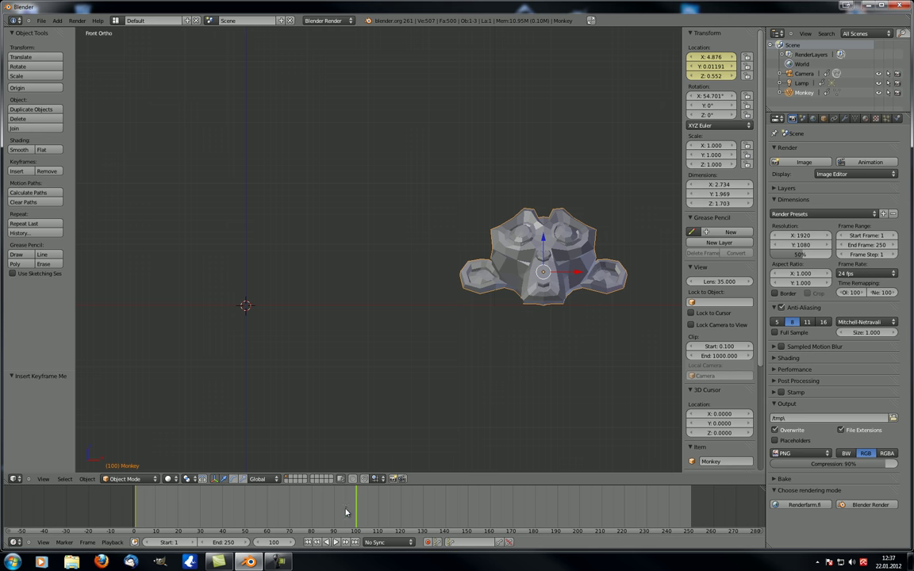
Step: Play the monkey's animation from frame 1, stop it and return to the first frame
{"action": "left_click", "coordinate": [307, 542]}
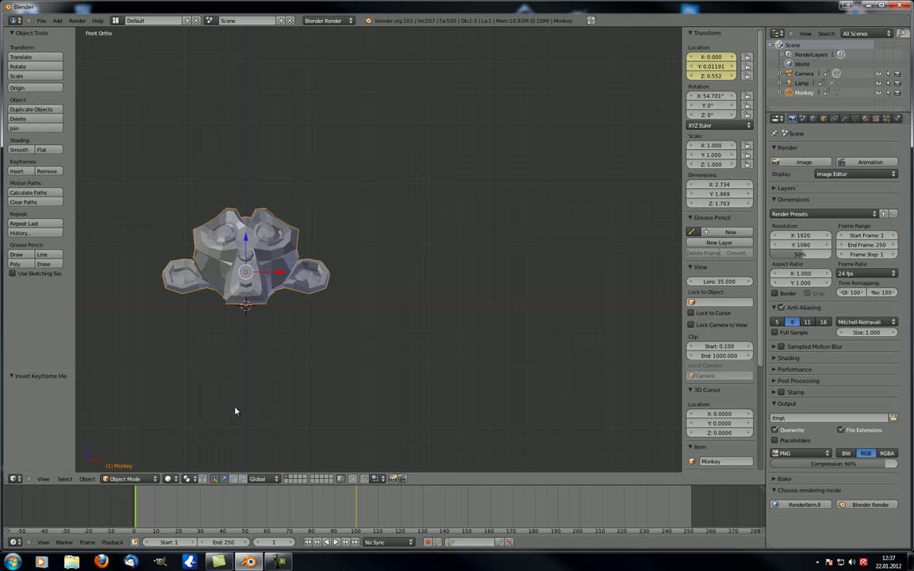
{"action": "left_click", "coordinate": [336, 544]}
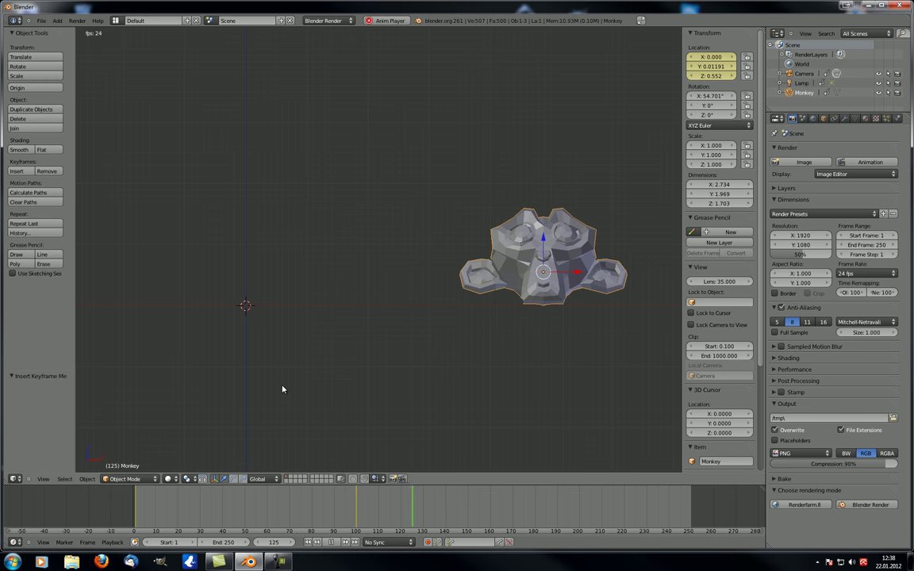
{"action": "left_click", "coordinate": [332, 542]}
{"action": "left_click", "coordinate": [135, 532]}
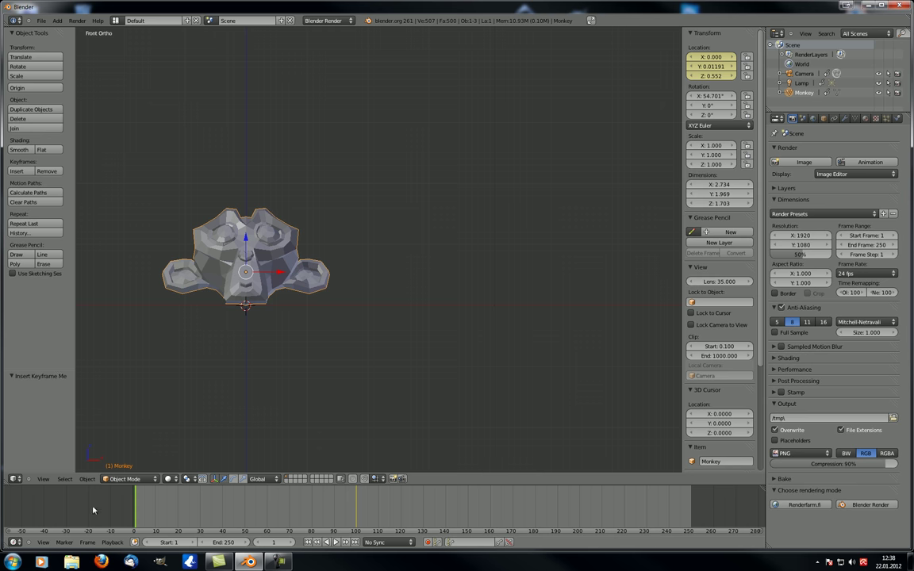
Step: Set the animation's end frame to 100, play the shortened loop and return to the first frame
{"action": "double_click", "coordinate": [222, 542]}
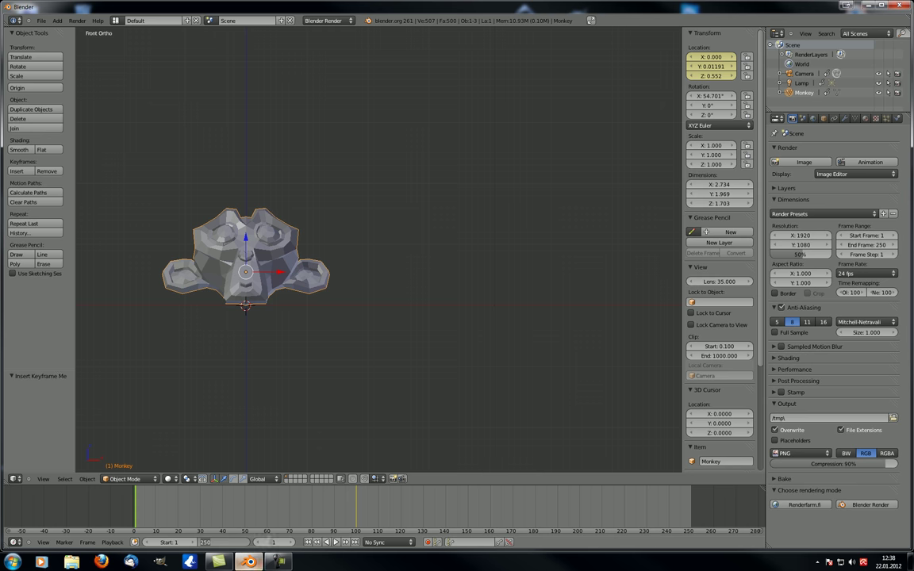
{"action": "type", "text": "100"}
{"action": "key", "text": "Return"}
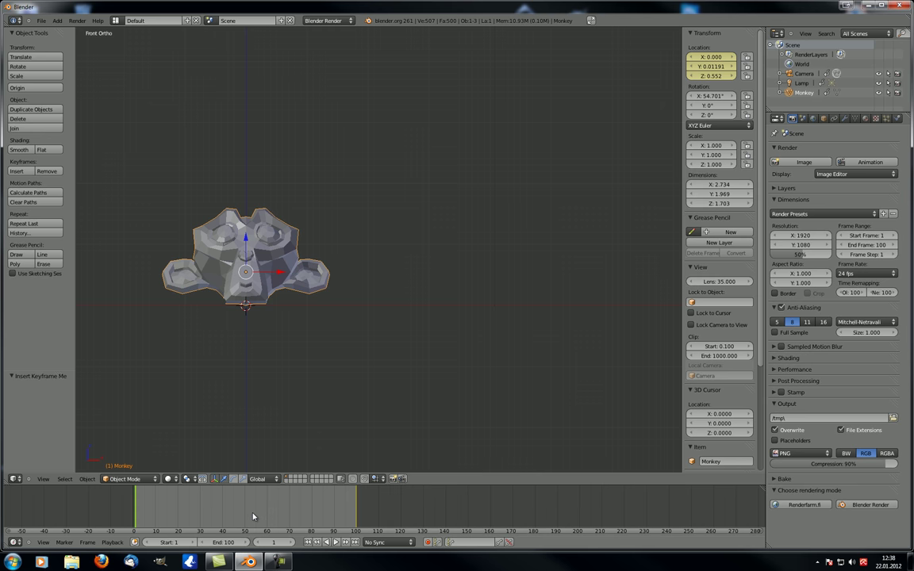
{"action": "left_click", "coordinate": [335, 542]}
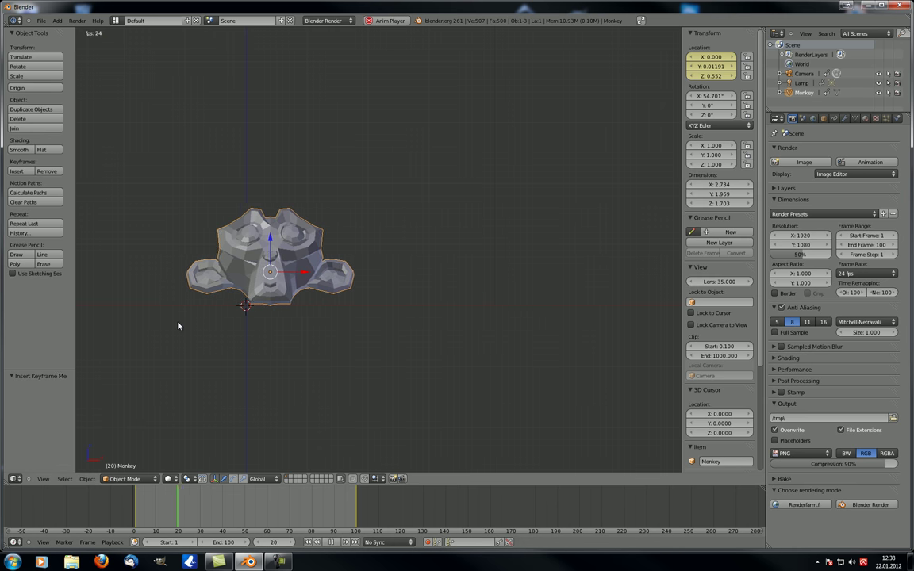
{"action": "key", "text": "alt+a"}
{"action": "left_click", "coordinate": [308, 541]}
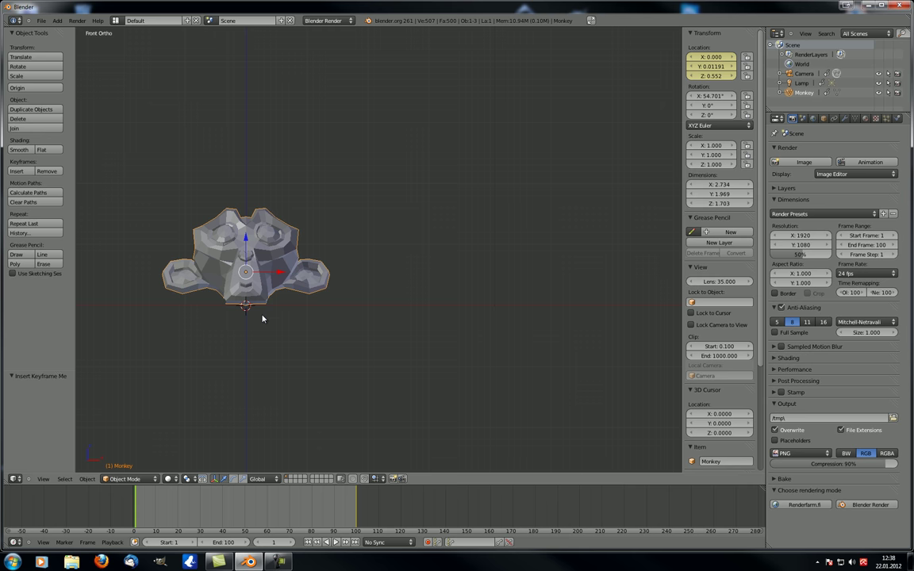
Step: Delete the monkey's keyframes at frame 1 and frame 100
{"action": "key", "text": "alt+i"}
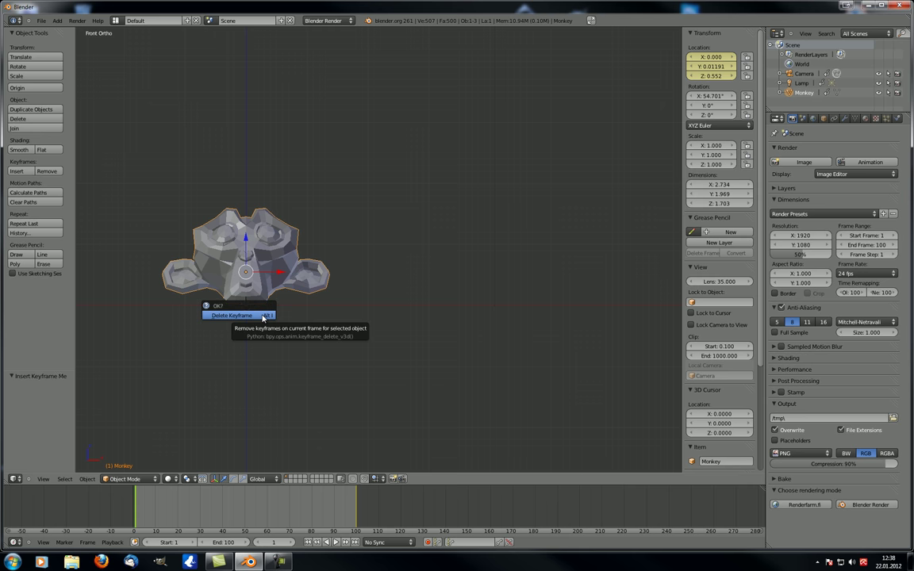
{"action": "left_click", "coordinate": [264, 317]}
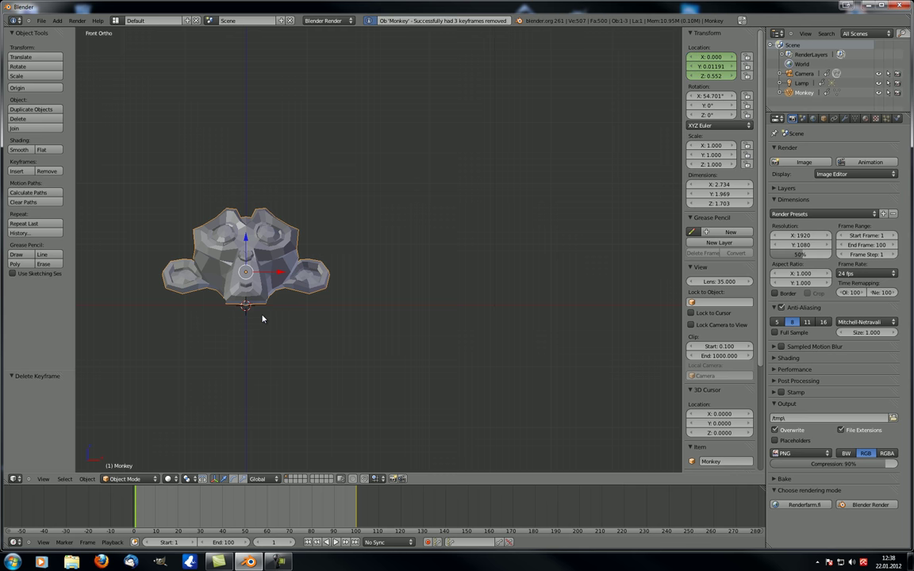
{"action": "left_click", "coordinate": [353, 511]}
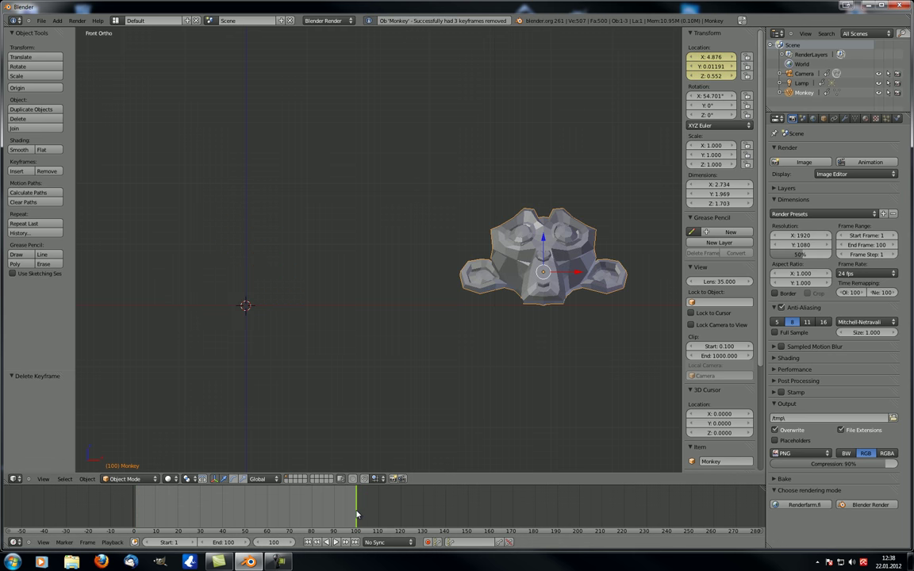
{"action": "key", "text": "alt+i"}
{"action": "left_click", "coordinate": [334, 311]}
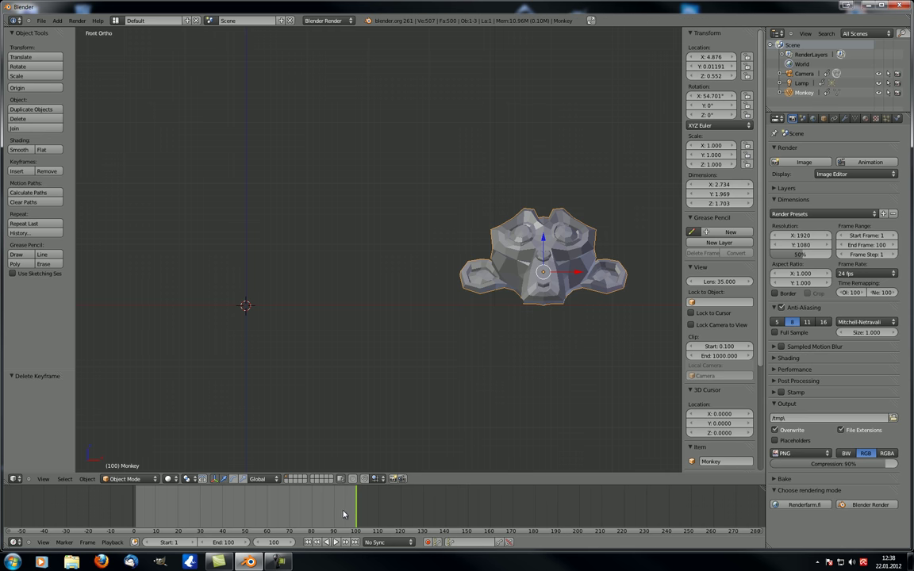
Step: Scrub and replay the timeline to check the monkey for remaining motion, returning to frame 1
{"action": "left_click_drag", "start_coordinate": [343, 514], "coordinate": [157, 518]}
{"action": "left_click", "coordinate": [308, 542]}
{"action": "left_click", "coordinate": [336, 541]}
{"action": "left_click", "coordinate": [337, 543]}
{"action": "left_click", "coordinate": [339, 544]}
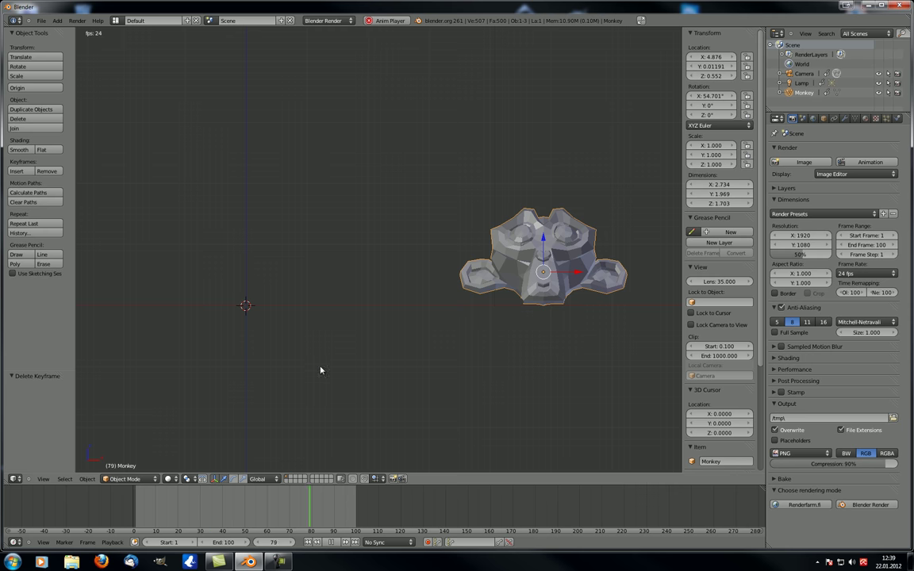
{"action": "left_click", "coordinate": [335, 544]}
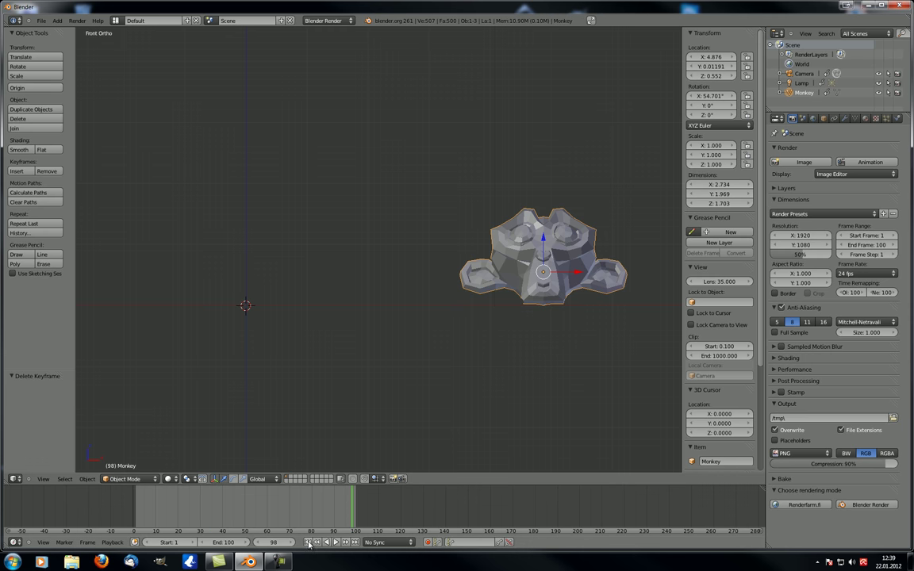
{"action": "left_click", "coordinate": [309, 543]}
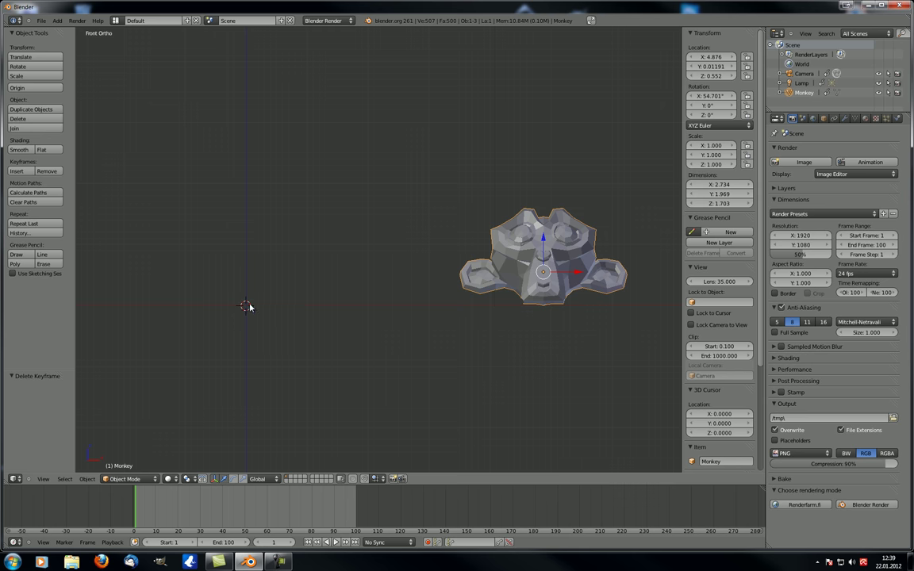
Step: Snap the monkey to the 3D cursor at the world origin and check its new position
{"action": "middle_click_drag", "start_coordinate": [254, 312], "coordinate": [242, 332]}
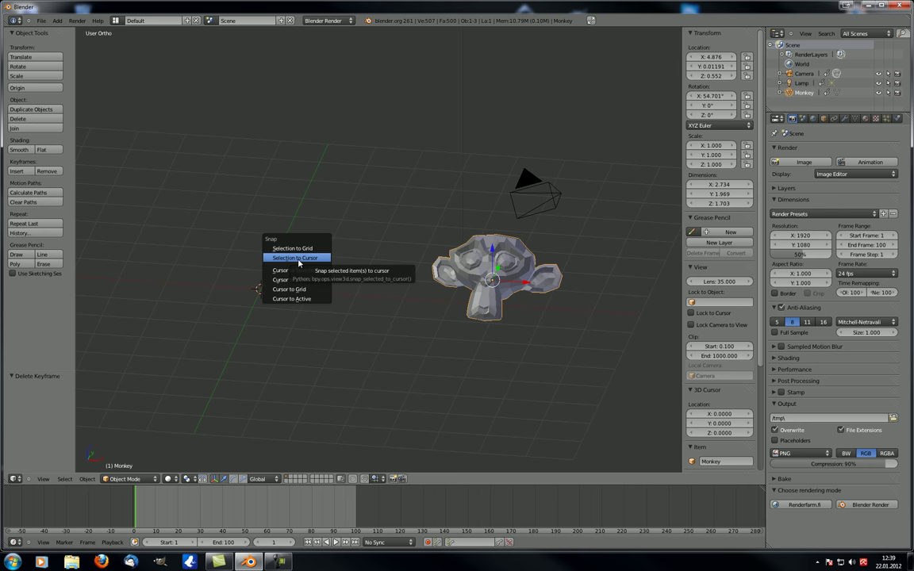
{"action": "left_click", "coordinate": [298, 264]}
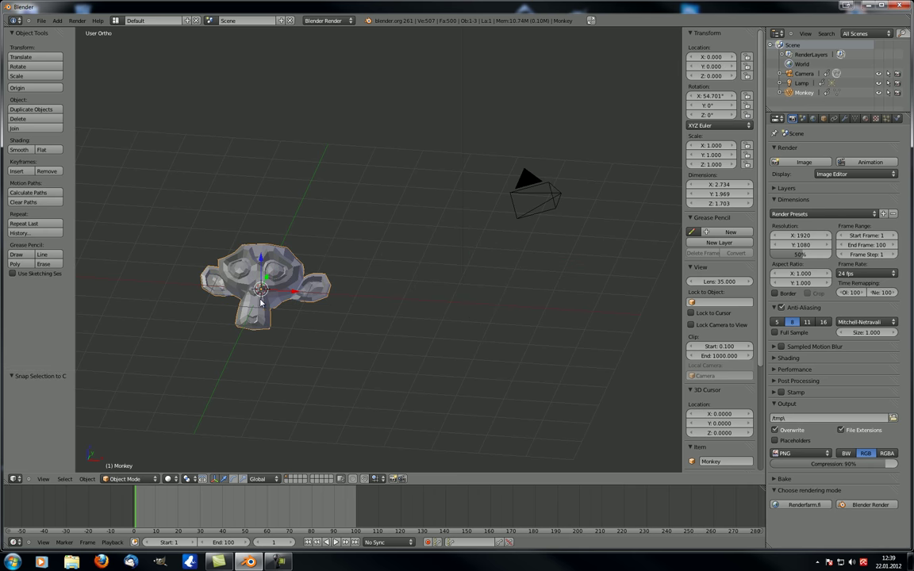
{"action": "middle_click_drag", "start_coordinate": [298, 263], "coordinate": [292, 313]}
{"action": "scroll", "coordinate": [292, 313], "scroll_direction": "up", "scroll_amount": 5}
{"action": "middle_click_drag", "start_coordinate": [332, 265], "coordinate": [196, 312]}
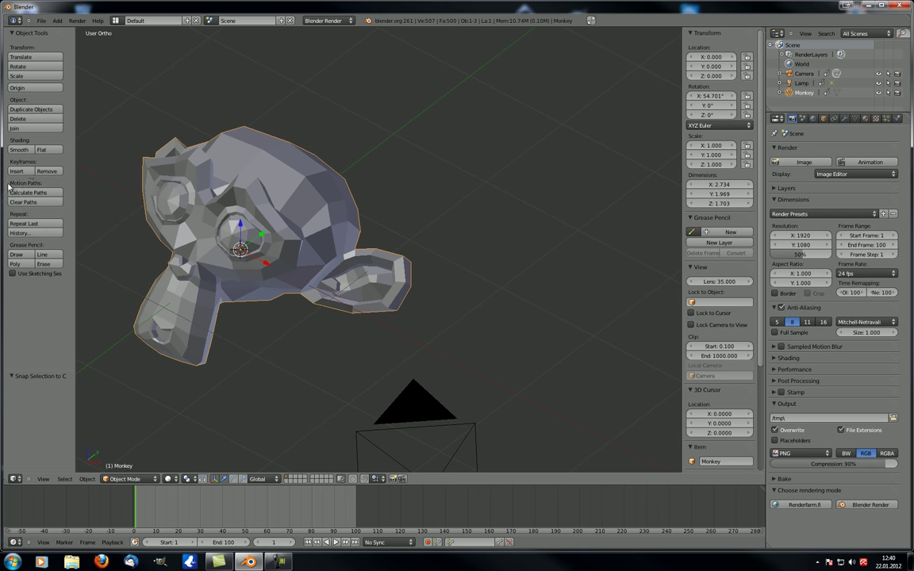
{"action": "middle_click_drag", "start_coordinate": [182, 276], "coordinate": [243, 267]}
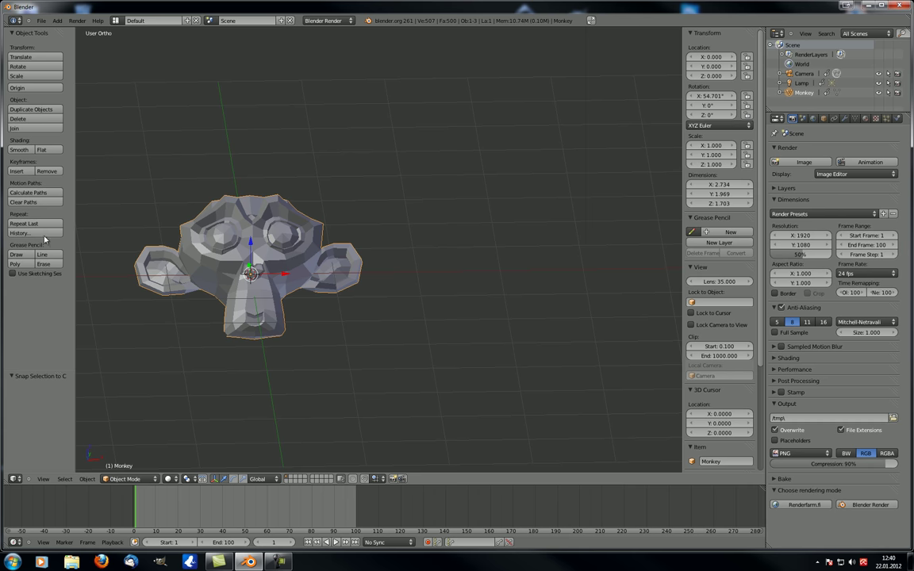
Step: Minimize the monkey scene and start a second instance of Blender
{"action": "left_click", "coordinate": [868, 7]}
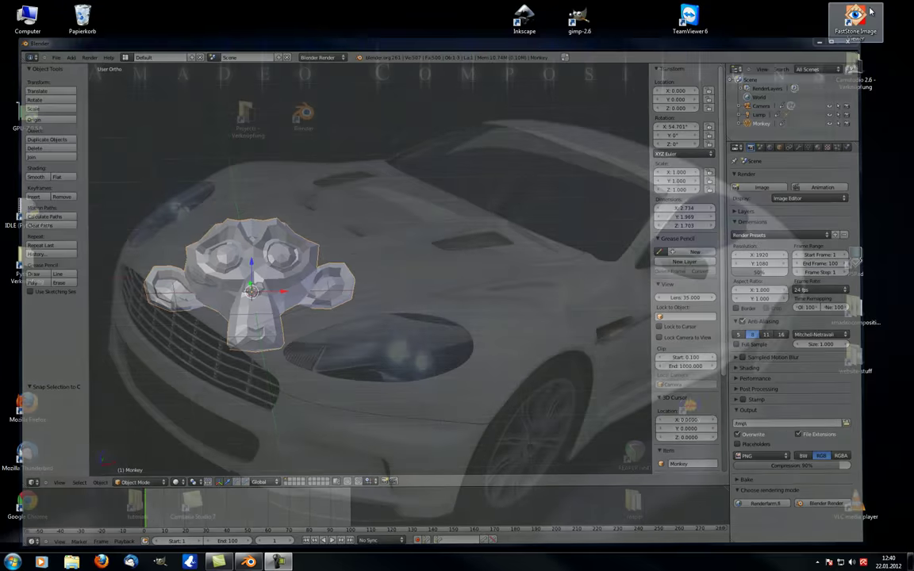
{"action": "left_click", "coordinate": [12, 562]}
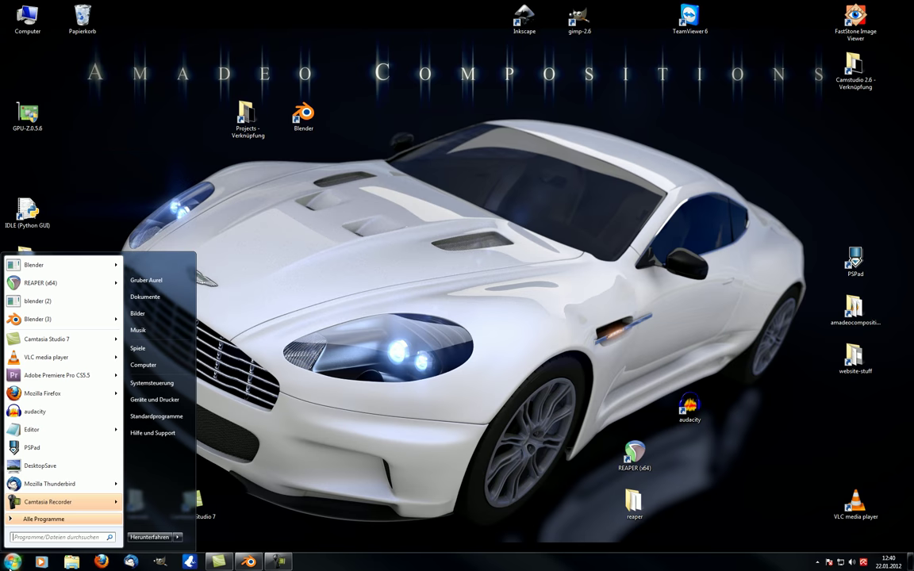
{"action": "left_click", "coordinate": [56, 319]}
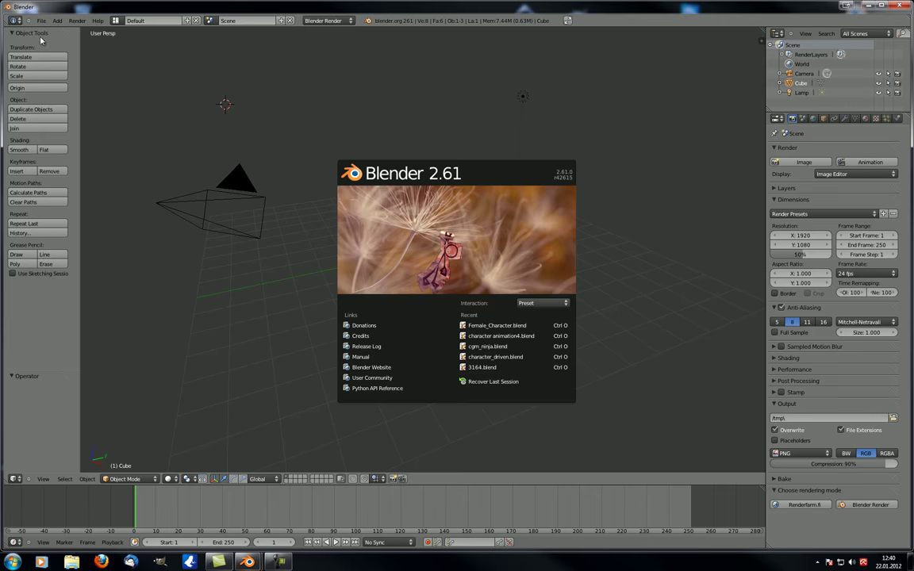
Step: Open the file character_driven.blend from the suit project folder
{"action": "left_click", "coordinate": [41, 21]}
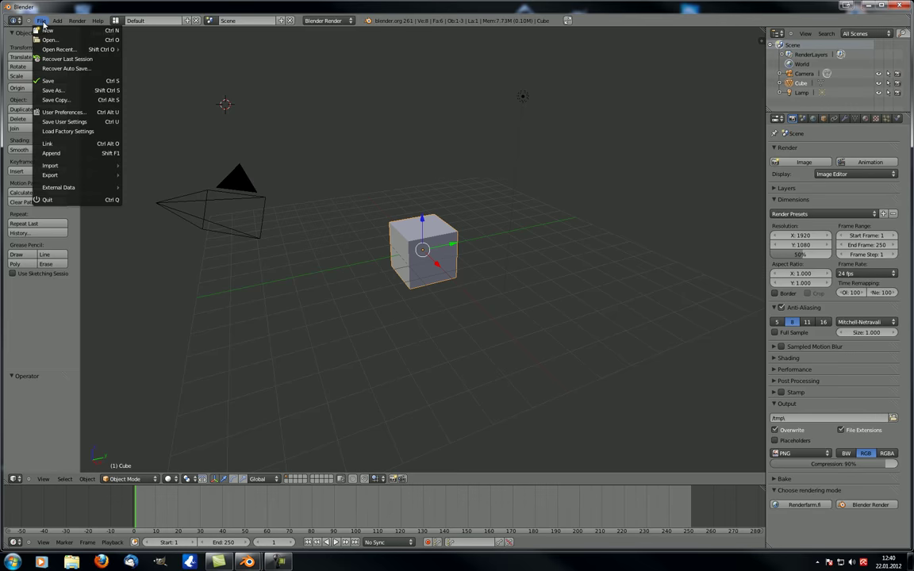
{"action": "mouse_move", "coordinate": [45, 48]}
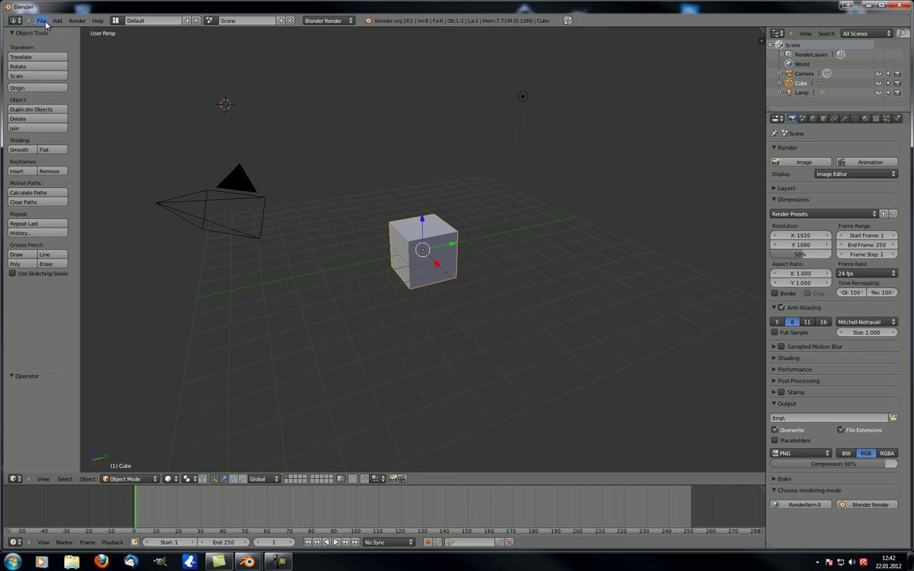
{"action": "left_click", "coordinate": [42, 21]}
{"action": "left_click", "coordinate": [49, 40]}
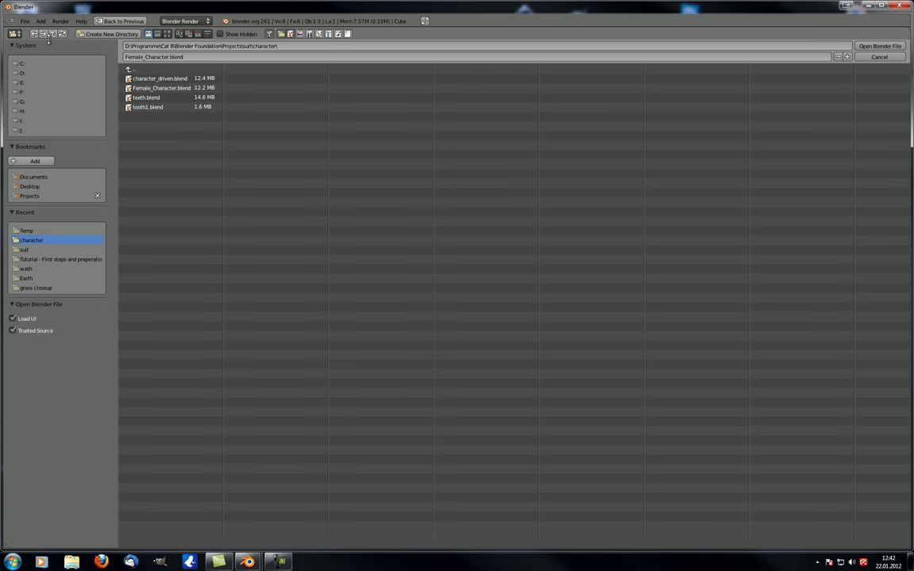
{"action": "left_click", "coordinate": [131, 70]}
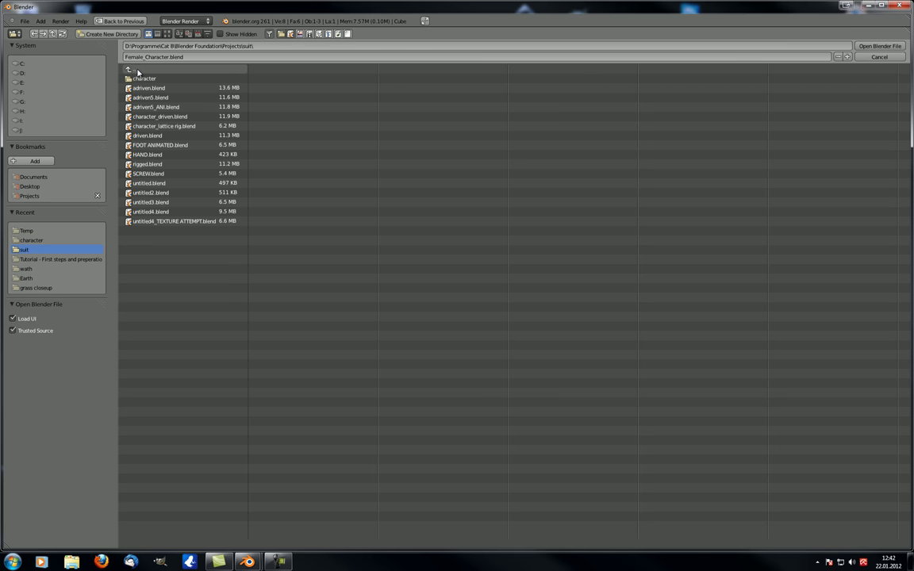
{"action": "double_click", "coordinate": [157, 116]}
Step: Put the character scene in Object Mode and show only the layer holding the armature
{"action": "scroll", "coordinate": [244, 203], "scroll_direction": "down", "scroll_amount": 5}
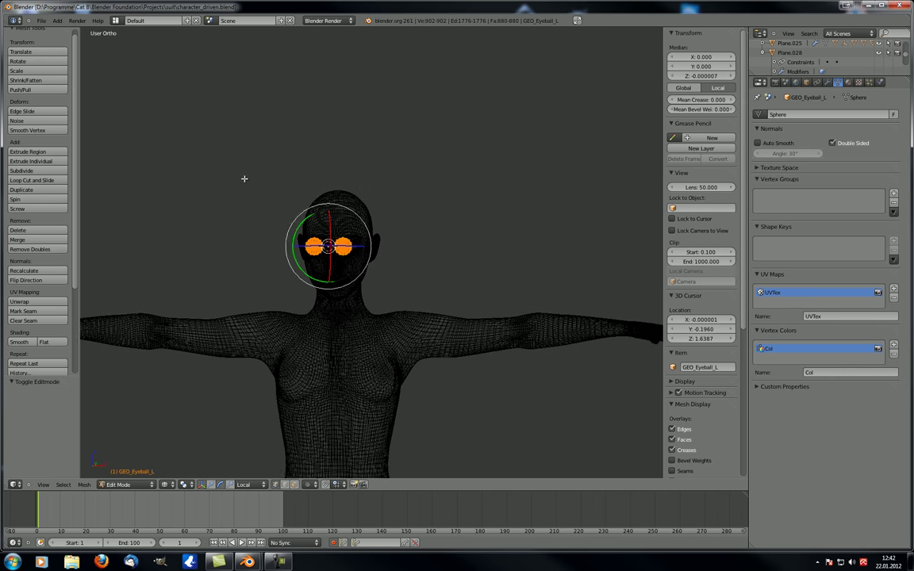
{"action": "middle_click_drag", "start_coordinate": [245, 177], "coordinate": [290, 256]}
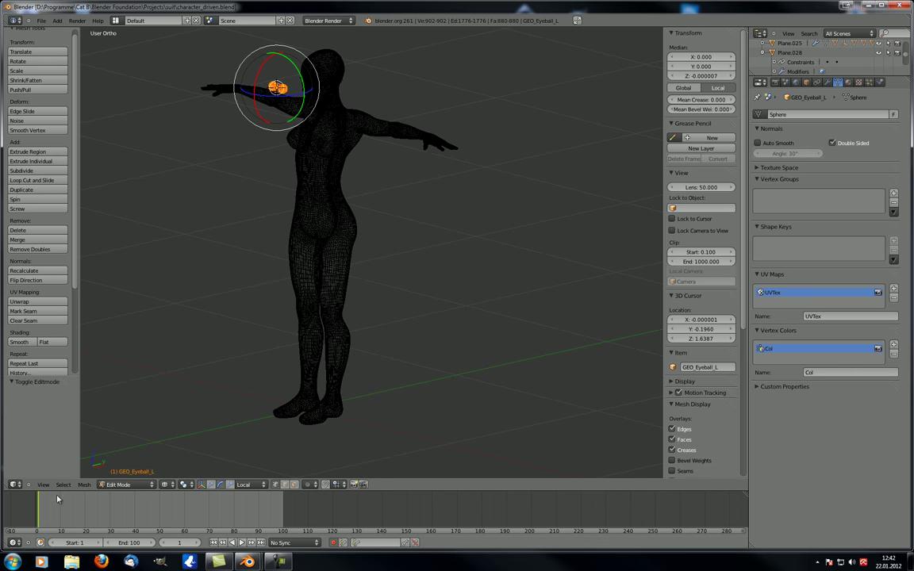
{"action": "left_click", "coordinate": [119, 484]}
{"action": "left_click", "coordinate": [123, 478]}
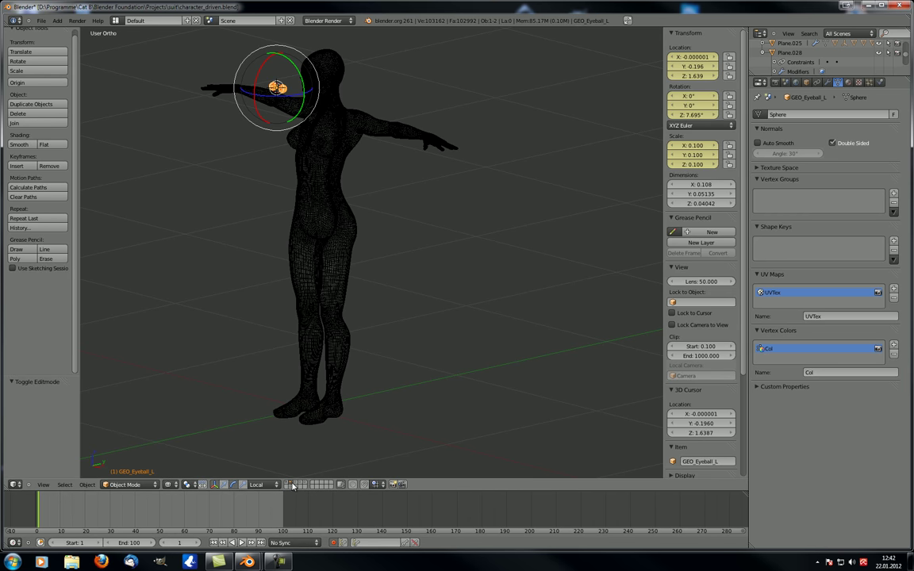
{"action": "left_click", "coordinate": [293, 484]}
{"action": "left_click", "coordinate": [300, 485]}
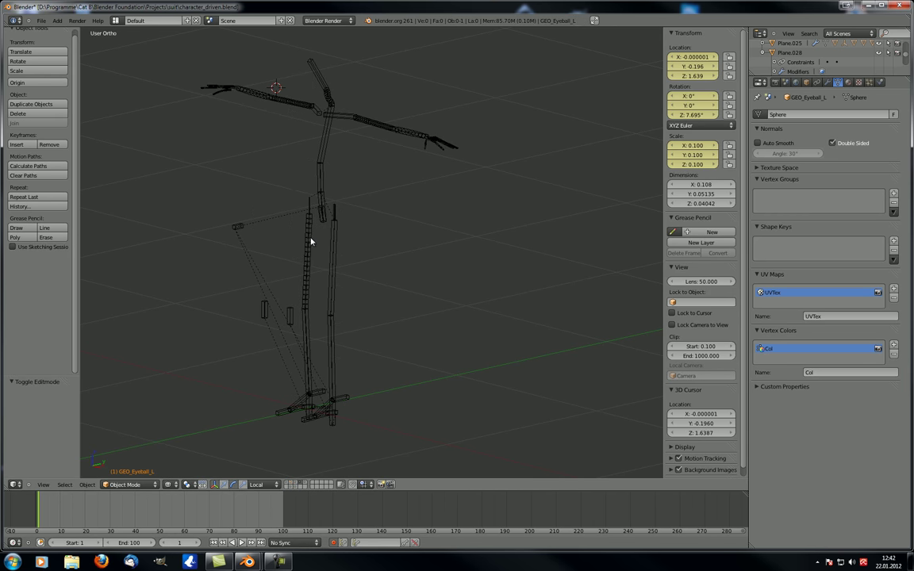
Step: Select the character's armature and switch it to Pose Mode
{"action": "middle_click_drag", "start_coordinate": [278, 249], "coordinate": [331, 241]}
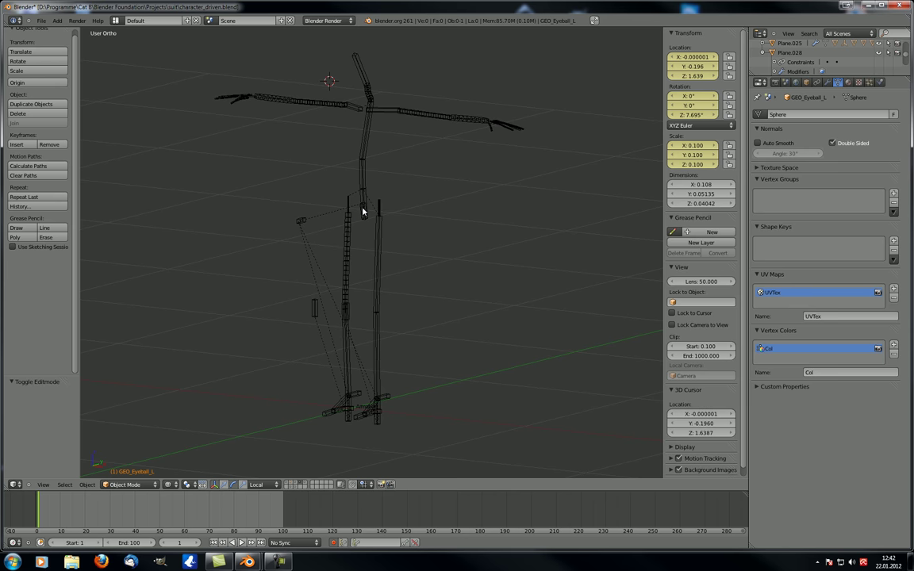
{"action": "middle_click_drag", "start_coordinate": [363, 210], "coordinate": [328, 188]}
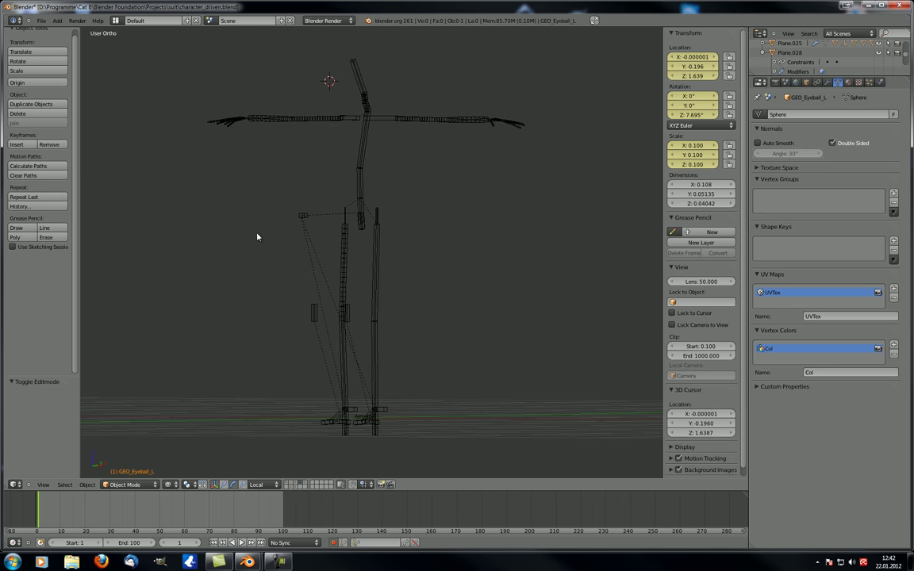
{"action": "scroll", "coordinate": [398, 122], "scroll_direction": "up", "scroll_amount": 5}
{"action": "middle_click_drag", "start_coordinate": [398, 123], "coordinate": [385, 208]}
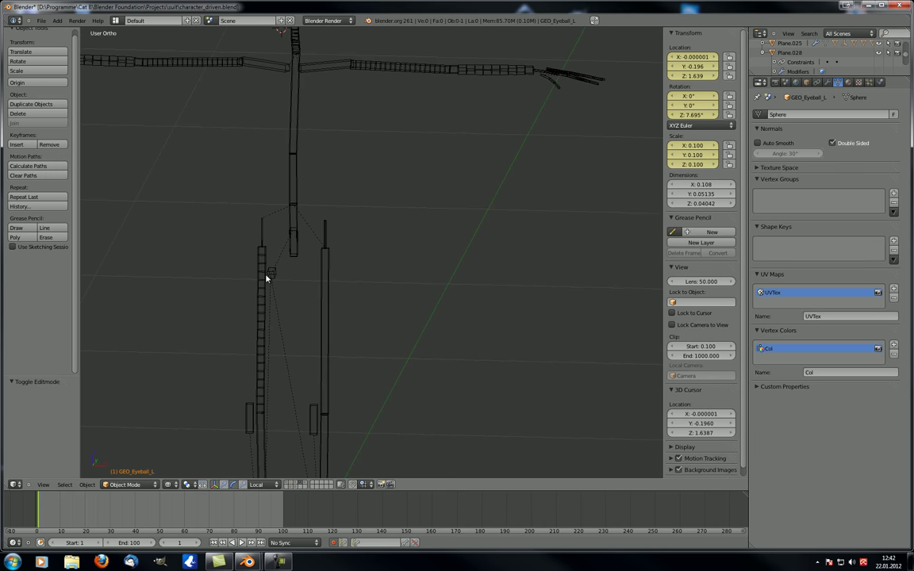
{"action": "middle_click_drag", "start_coordinate": [267, 278], "coordinate": [439, 54]}
{"action": "right_click", "coordinate": [436, 54]}
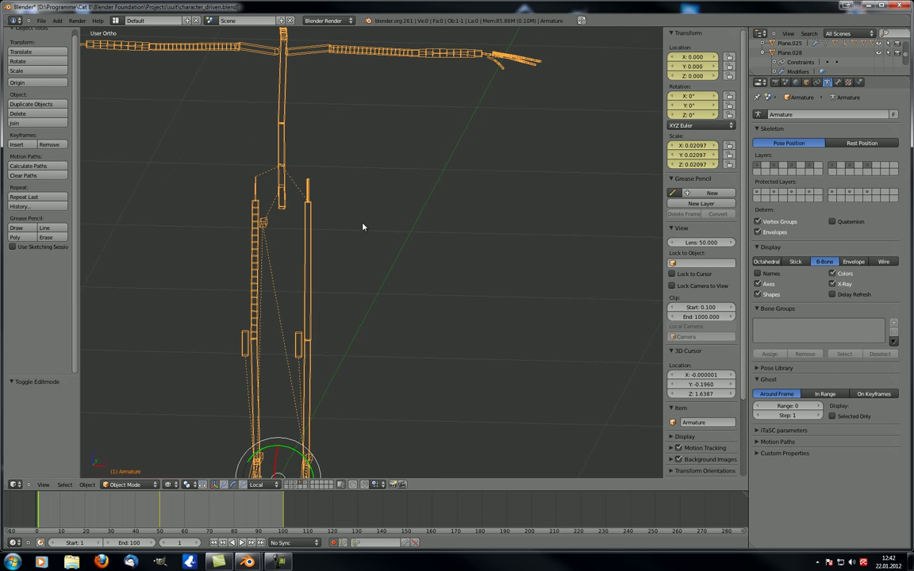
{"action": "key", "text": "ctrl+Tab"}
Step: Select the foot_IK_main.L bone at the armature's foot and look at it from the front
{"action": "middle_click_drag", "start_coordinate": [369, 206], "coordinate": [382, 285]}
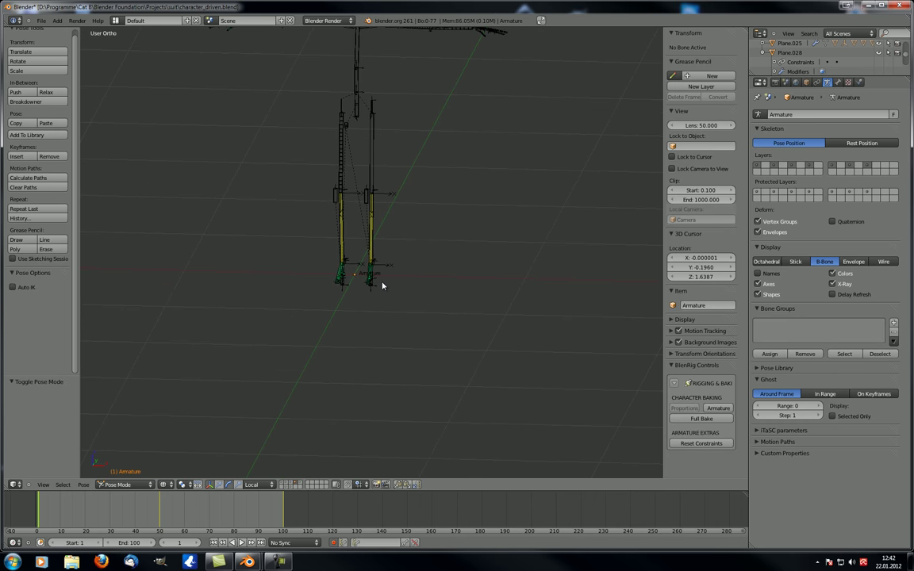
{"action": "right_click", "coordinate": [370, 287]}
{"action": "key", "text": "KP_1"}
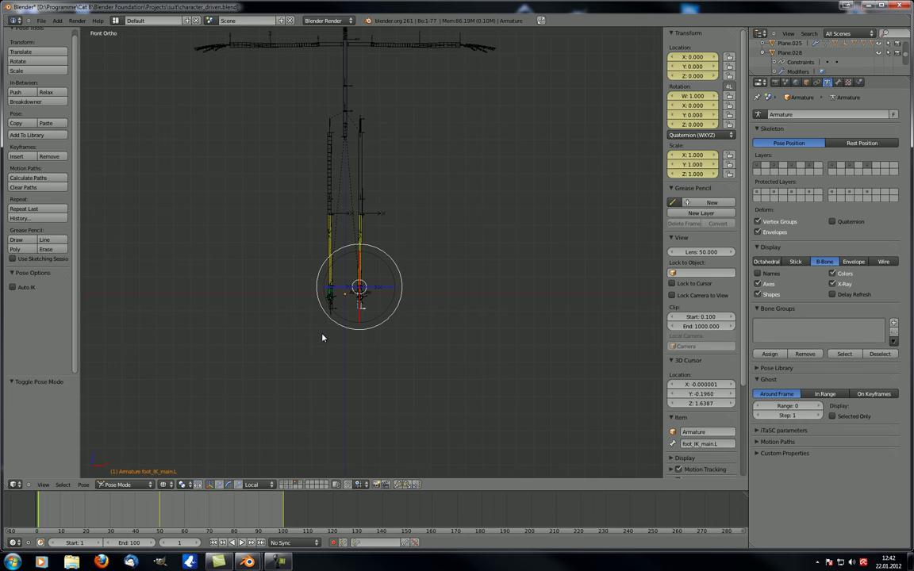
Step: Move the timeline to frame 0, play the armature's leg animation and stop the playback
{"action": "mouse_move", "coordinate": [43, 509]}
{"action": "left_mouse_down"}
{"action": "mouse_move", "coordinate": [286, 509]}
{"action": "mouse_move", "coordinate": [36, 509]}
{"action": "left_mouse_up"}
{"action": "middle_click_drag", "start_coordinate": [397, 250], "coordinate": [286, 397]}
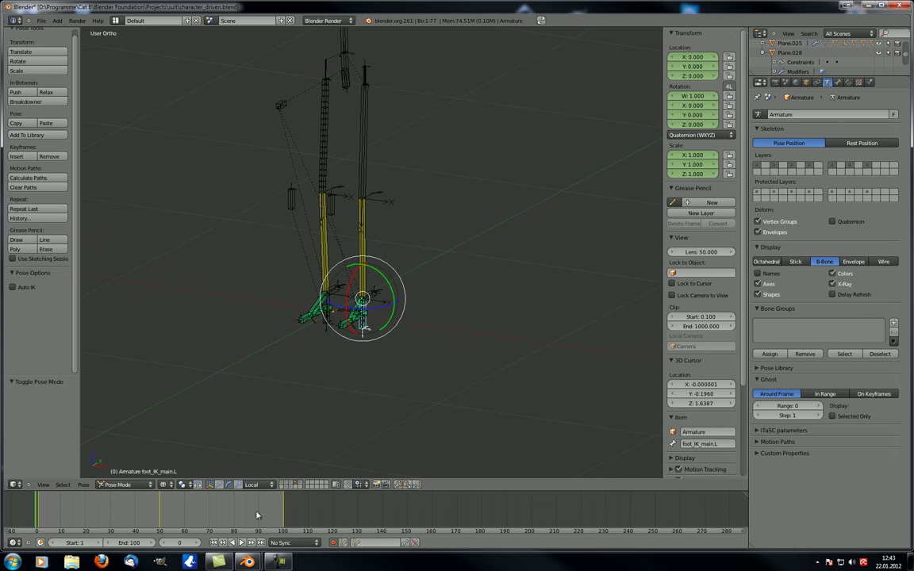
{"action": "left_click", "coordinate": [239, 543]}
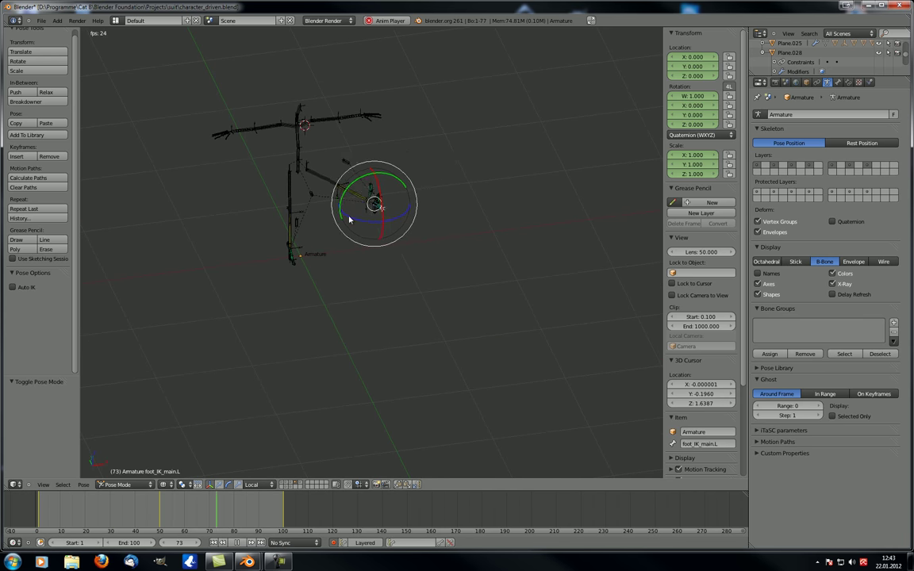
{"action": "middle_click_drag", "start_coordinate": [297, 227], "coordinate": [346, 208]}
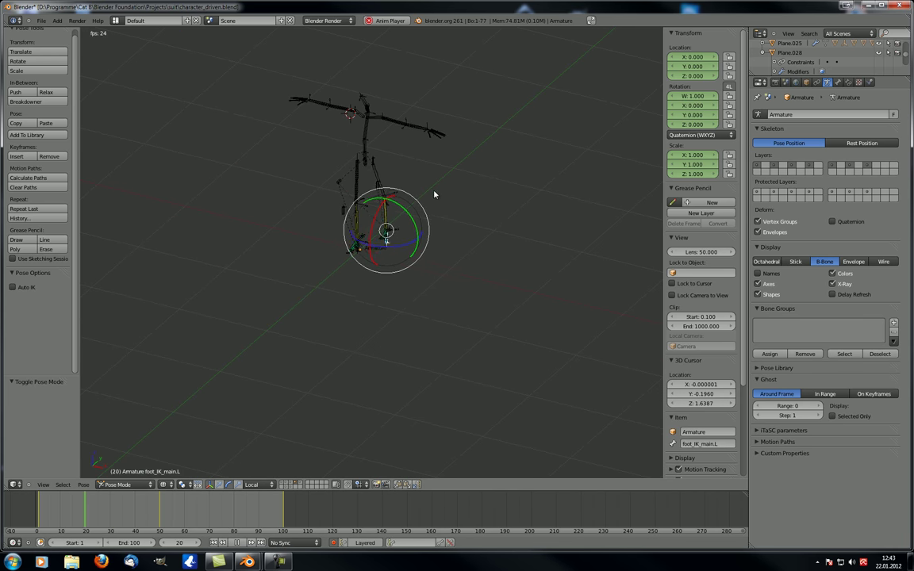
{"action": "middle_click_drag", "start_coordinate": [370, 320], "coordinate": [262, 286]}
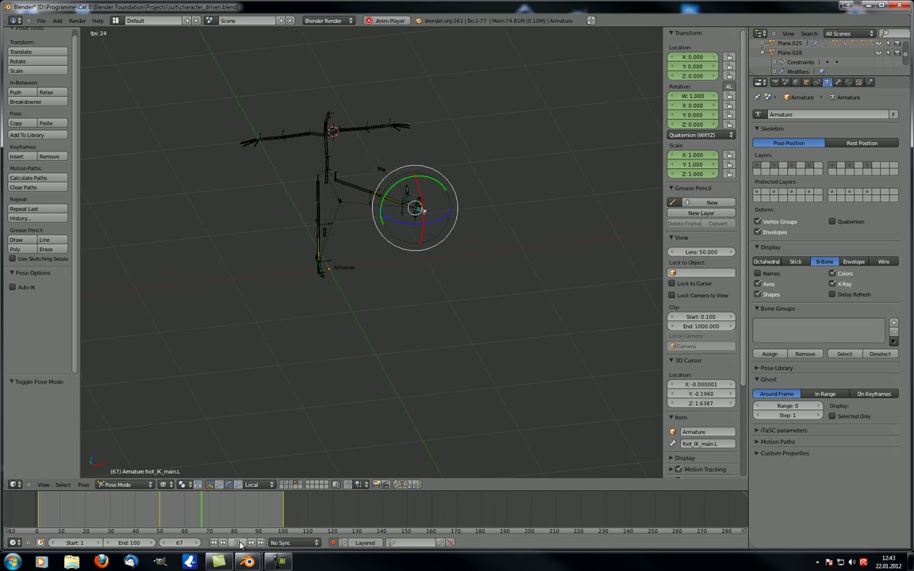
{"action": "key", "text": "alt+a"}
Step: Select all bones of the armature and calculate their motion paths
{"action": "middle_click_drag", "start_coordinate": [167, 256], "coordinate": [235, 219]}
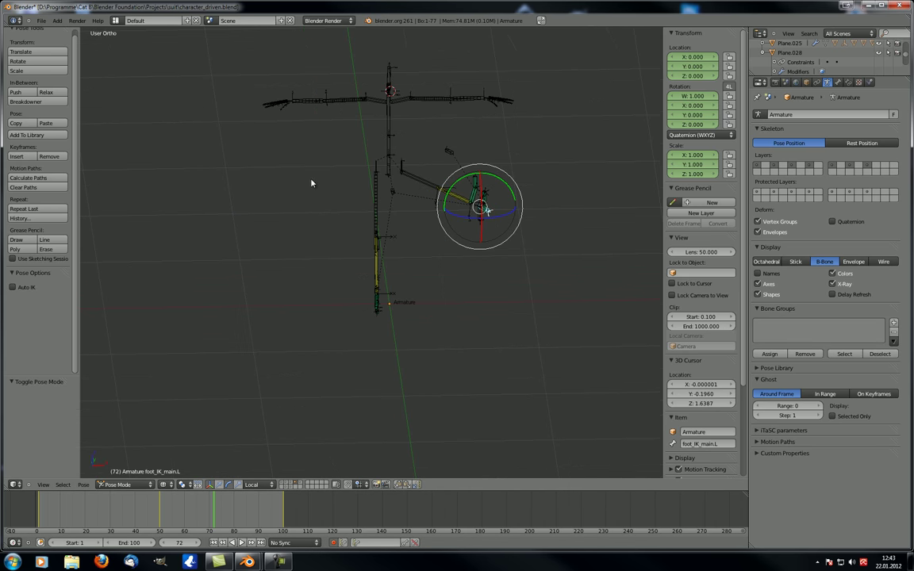
{"action": "key", "text": "a"}
{"action": "key", "text": "a"}
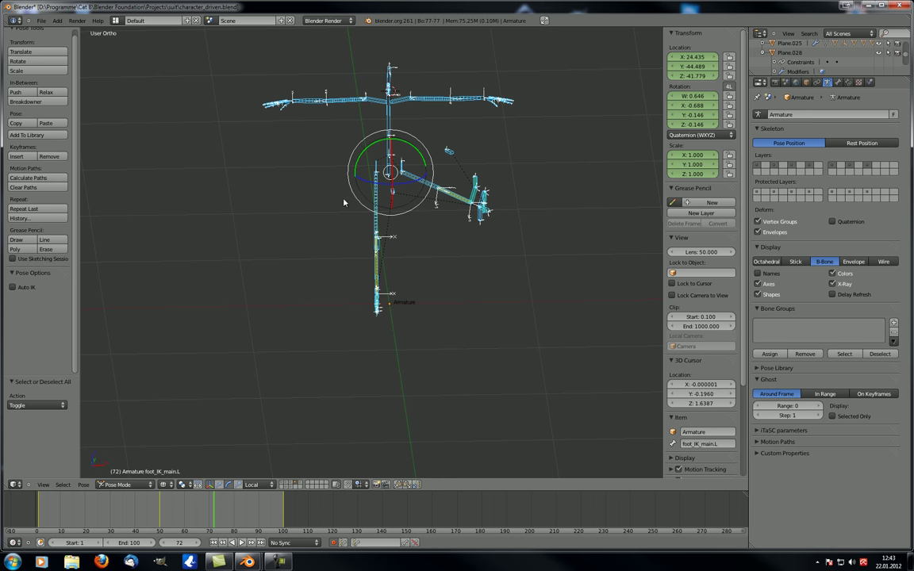
{"action": "left_click", "coordinate": [29, 178]}
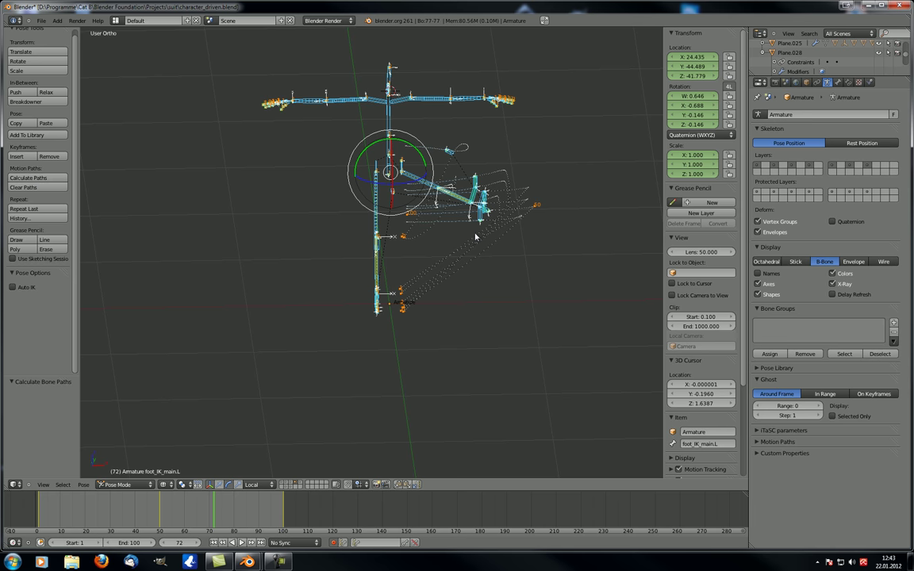
Step: Examine the dotted motion paths around the raised leg and foot from several angles
{"action": "middle_click_drag", "start_coordinate": [475, 236], "coordinate": [337, 123]}
{"action": "scroll", "coordinate": [340, 216], "scroll_direction": "up", "scroll_amount": 4}
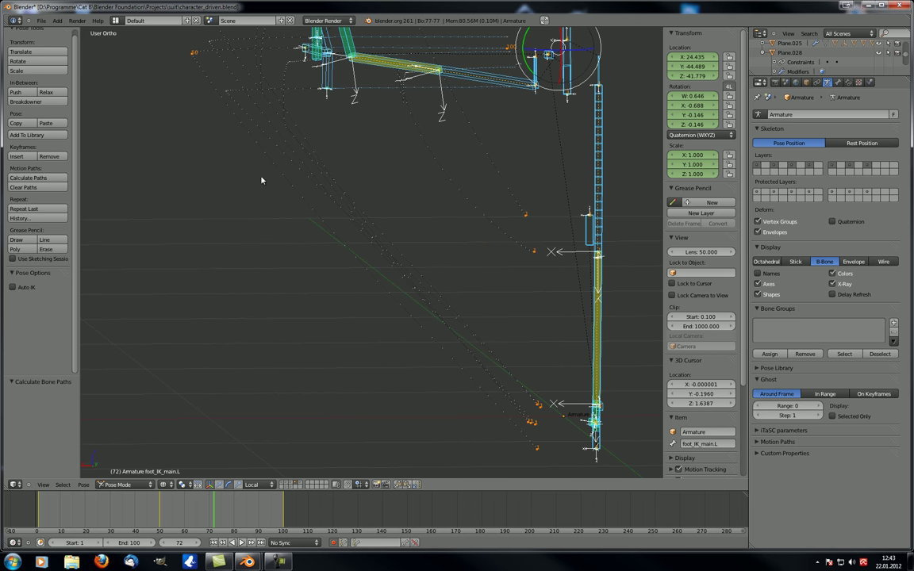
{"action": "middle_click_drag", "start_coordinate": [277, 61], "coordinate": [295, 122]}
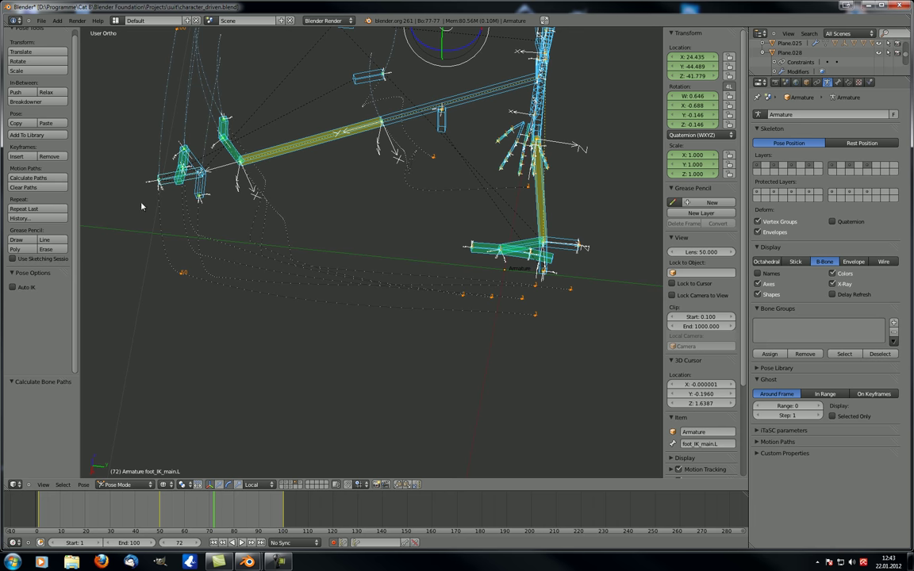
{"action": "middle_click_drag", "start_coordinate": [121, 162], "coordinate": [234, 190]}
{"action": "scroll", "coordinate": [238, 198], "scroll_direction": "down", "scroll_amount": 4}
{"action": "middle_click_drag", "start_coordinate": [275, 219], "coordinate": [404, 215]}
{"action": "middle_click_drag", "start_coordinate": [368, 171], "coordinate": [468, 238]}
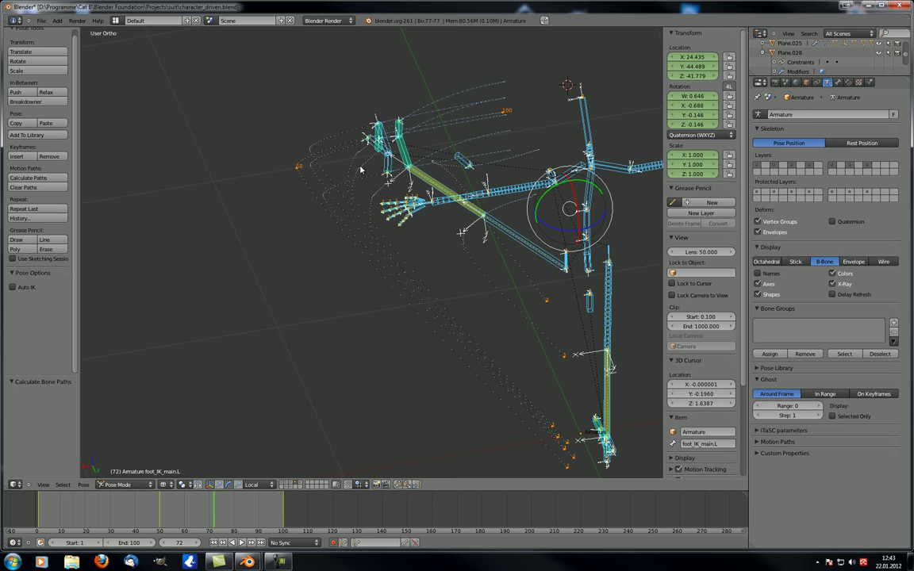
Step: Clear the motion paths of all the armature's bones
{"action": "left_click", "coordinate": [24, 188]}
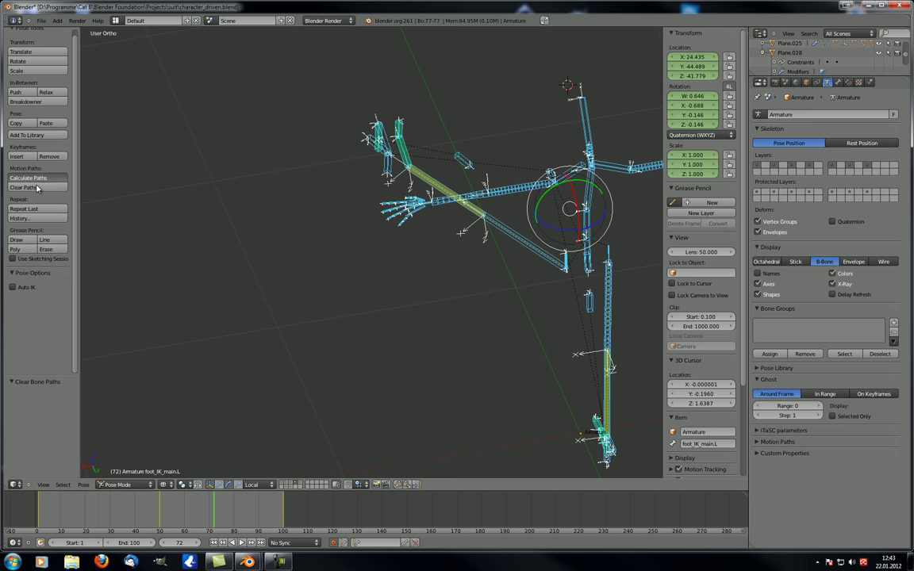
{"action": "left_click", "coordinate": [30, 178]}
{"action": "left_click", "coordinate": [36, 189]}
Step: Close the character file's window and return to the monkey scene in the first Blender instance
{"action": "left_click", "coordinate": [899, 8]}
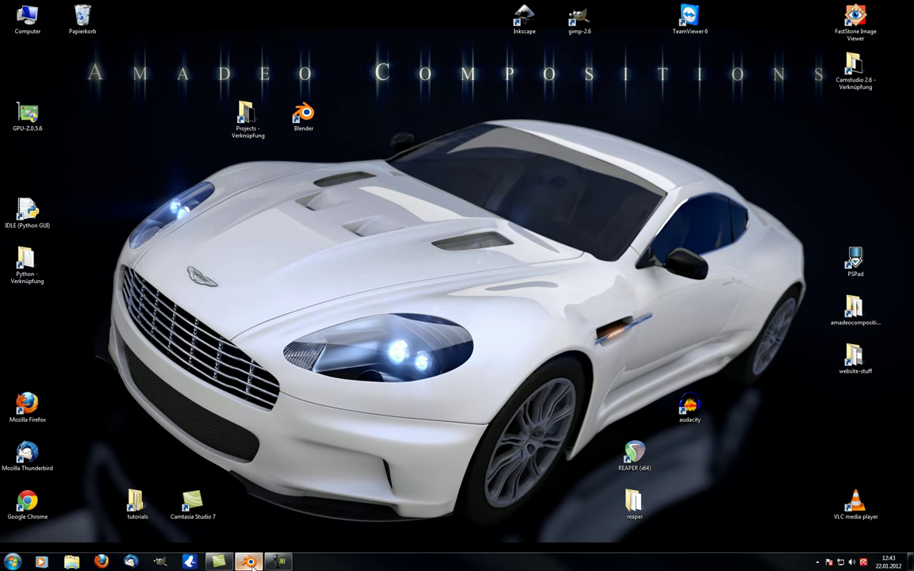
{"action": "left_click", "coordinate": [250, 562]}
{"action": "middle_click_drag", "start_coordinate": [190, 265], "coordinate": [322, 229]}
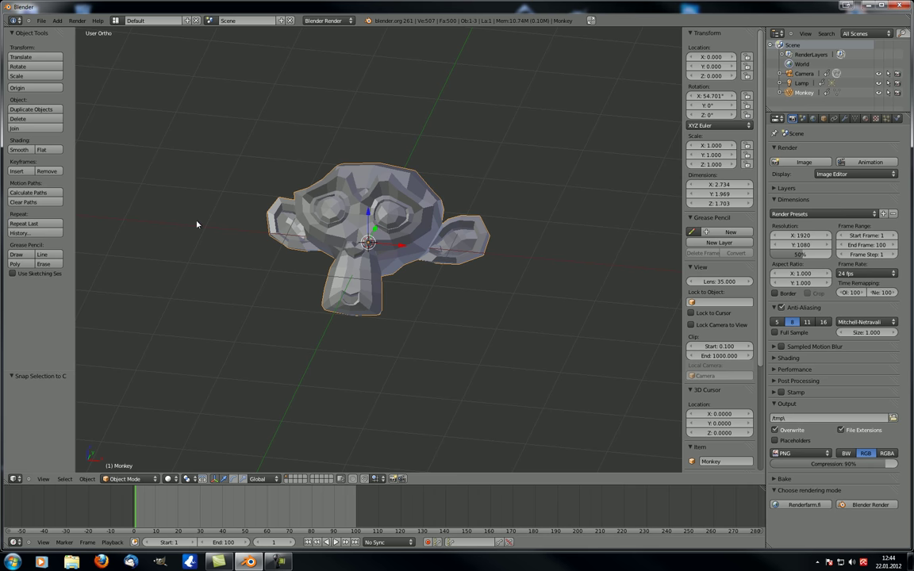
{"action": "key", "text": "KP_1"}
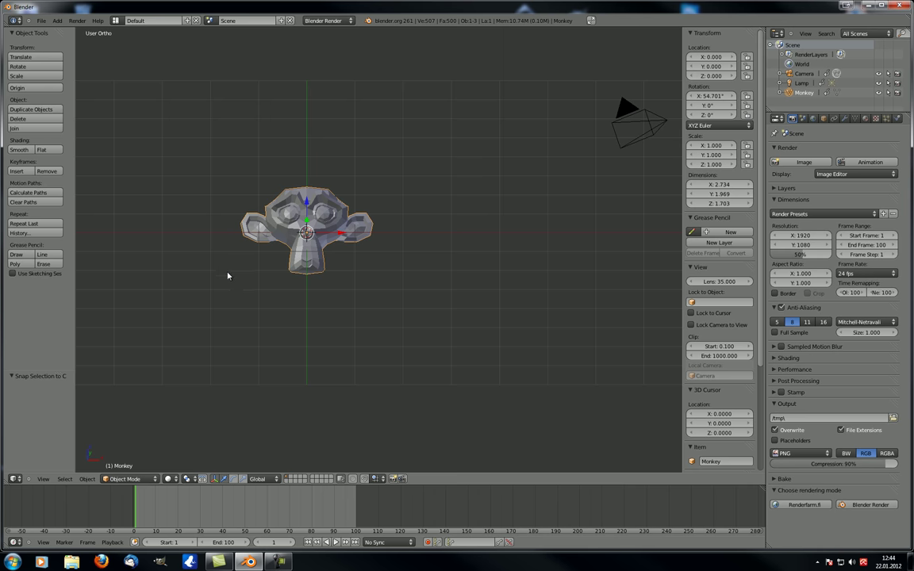
Step: Move the monkey up about 2.9 units along Z in front view
{"action": "key", "text": "KP_1"}
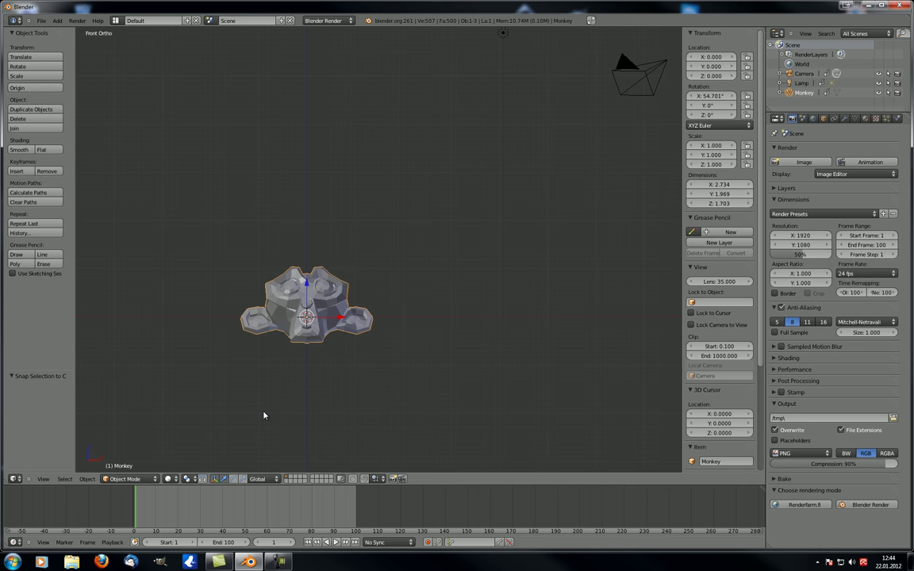
{"action": "key", "text": "g"}
{"action": "left_click", "coordinate": [269, 275]}
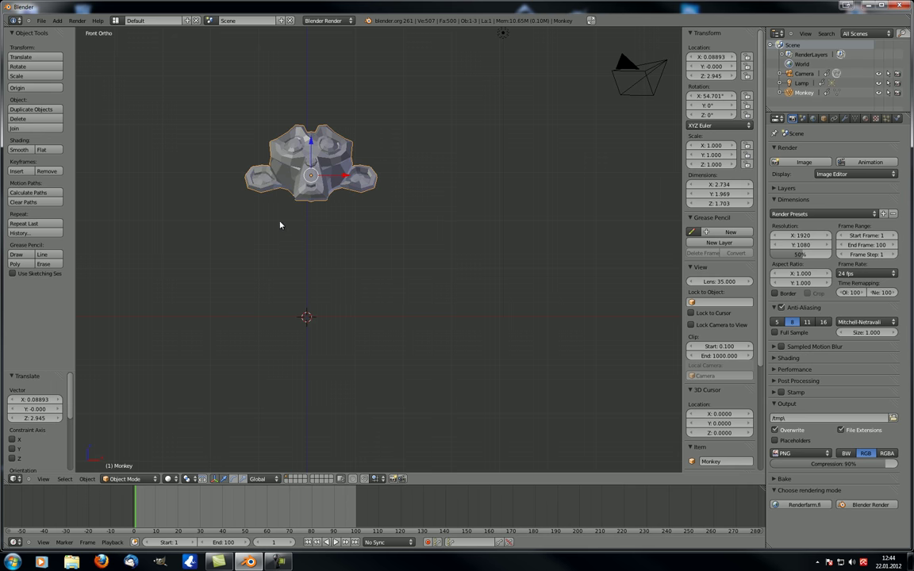
Step: Repeat the monkey's last move five times and open the history of performed operations
{"action": "scroll", "coordinate": [279, 225], "scroll_direction": "up", "scroll_amount": 2}
{"action": "scroll", "coordinate": [197, 285], "scroll_direction": "down", "scroll_amount": 2}
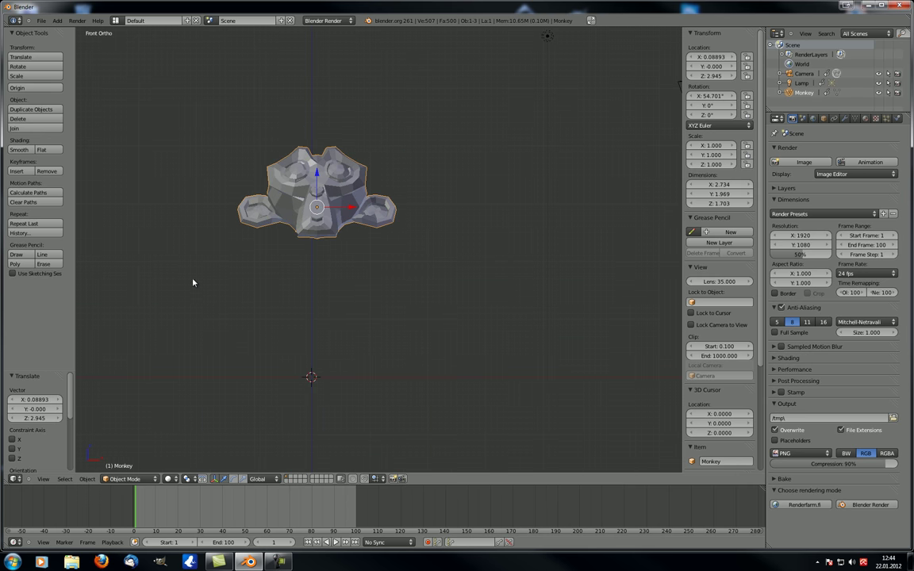
{"action": "middle_click_drag", "start_coordinate": [214, 255], "coordinate": [186, 289], "text": "shift"}
{"action": "left_click", "coordinate": [32, 224]}
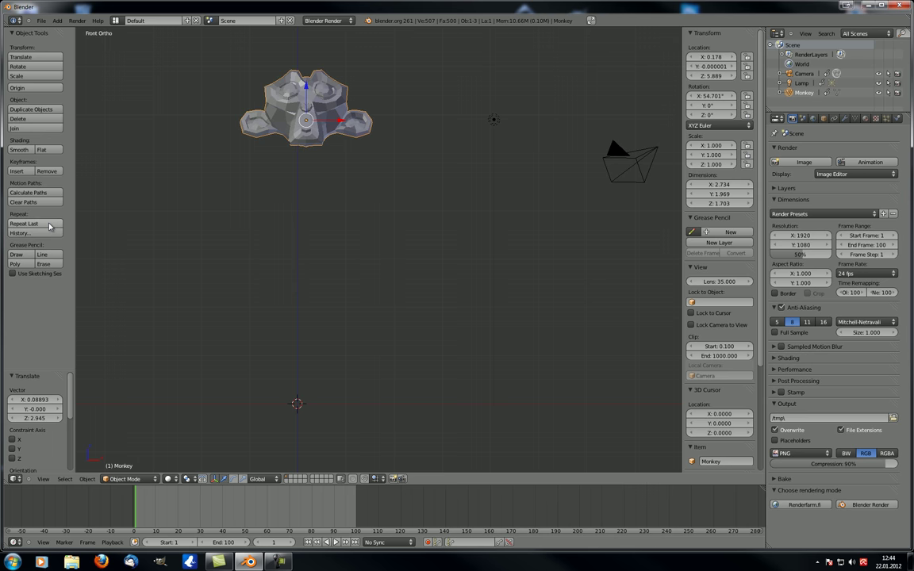
{"action": "scroll", "coordinate": [270, 317], "scroll_direction": "down", "scroll_amount": 7}
{"action": "middle_click_drag", "start_coordinate": [267, 317], "coordinate": [268, 374], "text": "shift"}
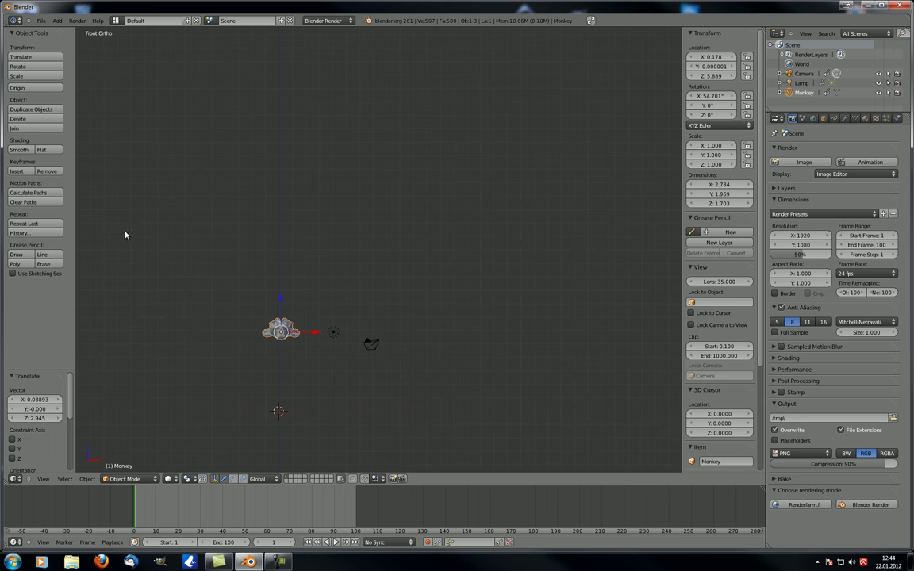
{"action": "left_click", "coordinate": [44, 224]}
{"action": "left_click", "coordinate": [45, 223]}
{"action": "left_click", "coordinate": [46, 223]}
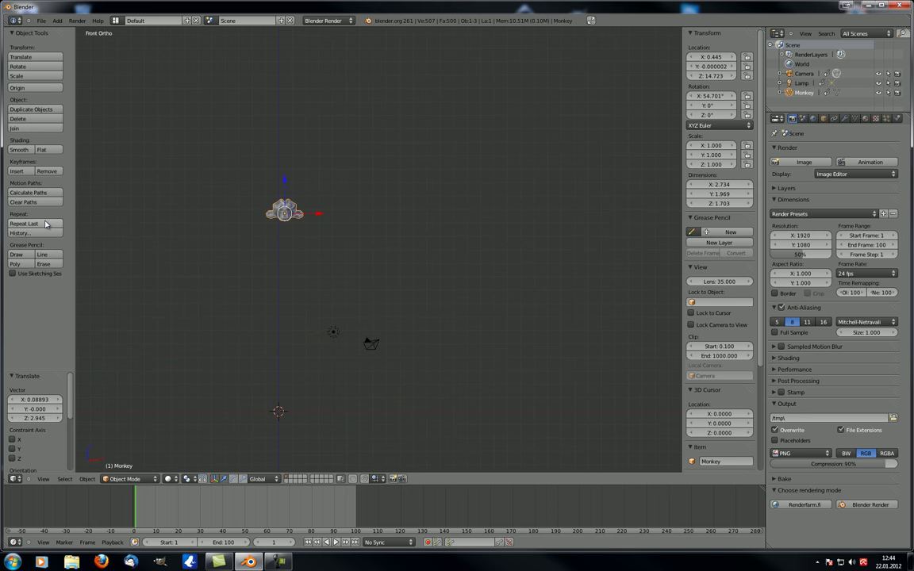
{"action": "left_click", "coordinate": [45, 223]}
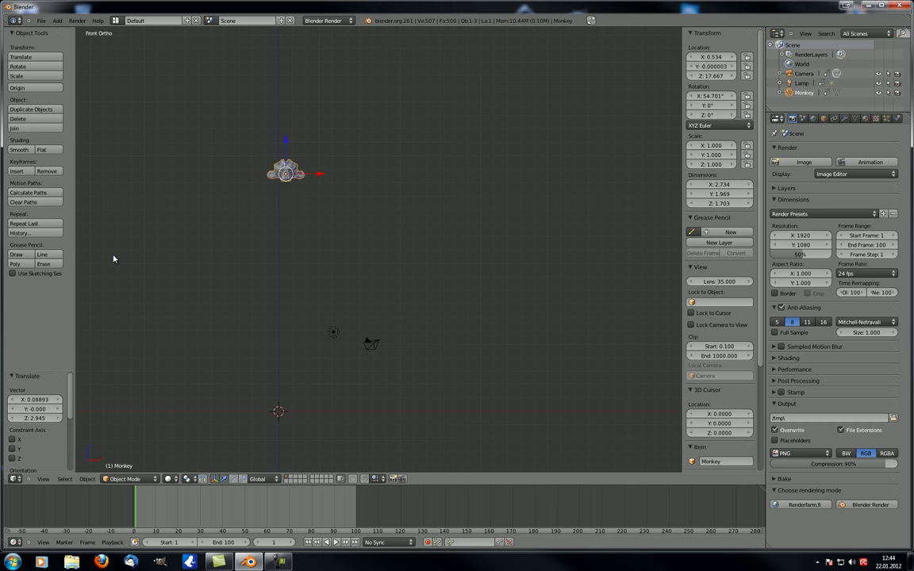
{"action": "left_click", "coordinate": [47, 233]}
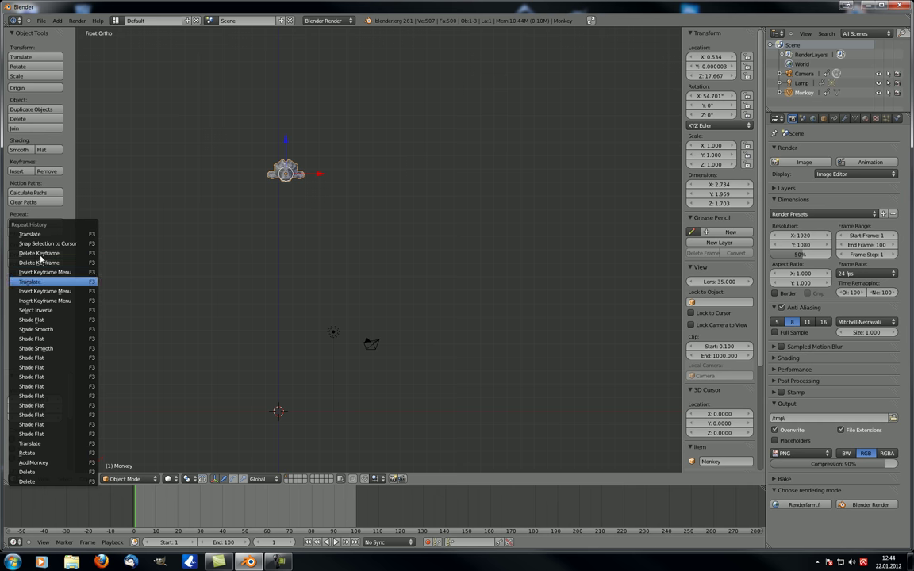
{"action": "left_click", "coordinate": [44, 235]}
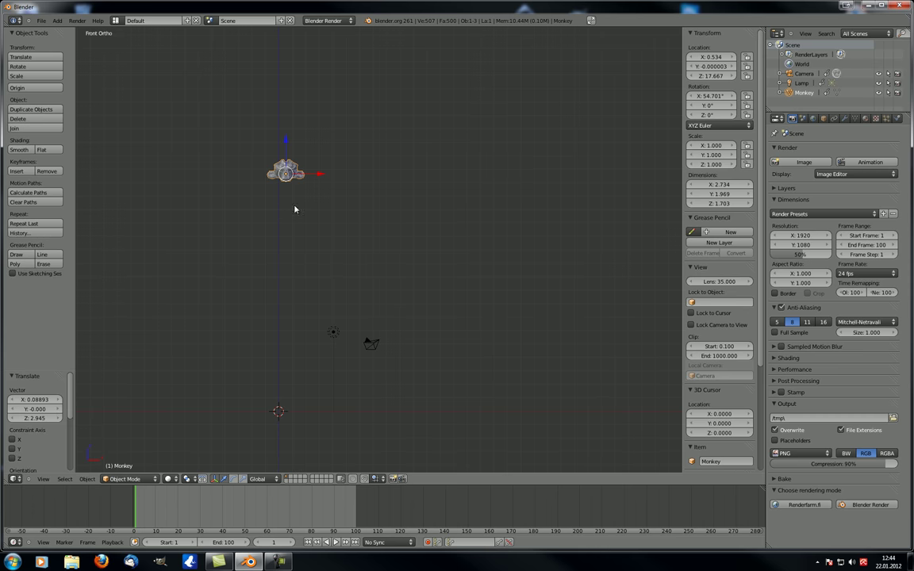
Step: Snap the monkey back to the 3D cursor at the scene origin
{"action": "middle_click_drag", "start_coordinate": [246, 213], "coordinate": [323, 171], "text": "shift"}
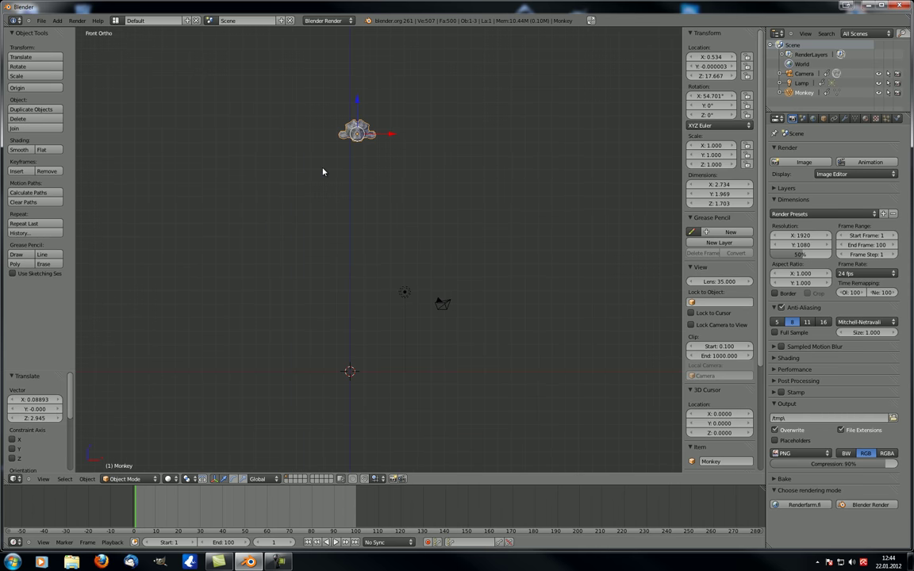
{"action": "key", "text": "shift+s"}
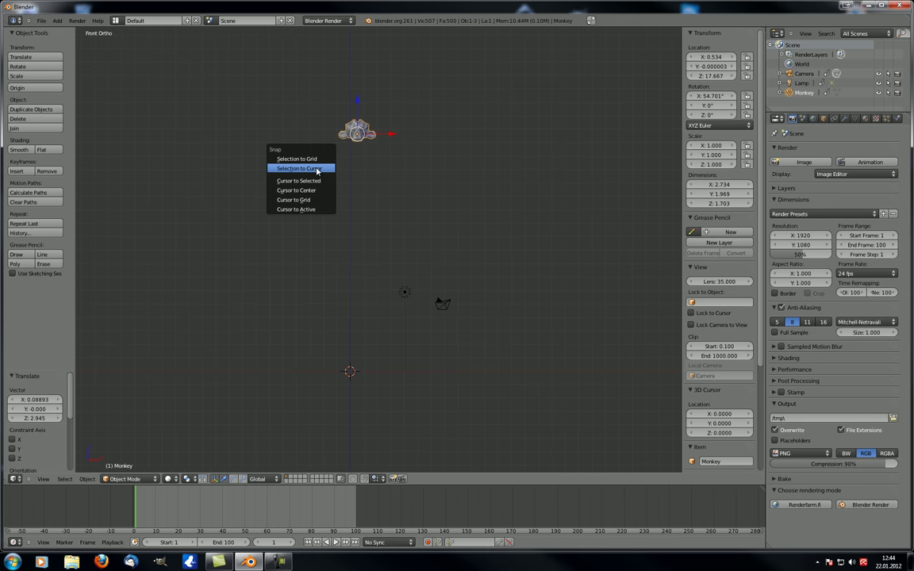
{"action": "left_click", "coordinate": [321, 171]}
Step: Move the monkey freely two times in front view, ending at about X 2.1, Z 12.8
{"action": "scroll", "coordinate": [290, 317], "scroll_direction": "up", "scroll_amount": 3}
{"action": "scroll", "coordinate": [333, 306], "scroll_direction": "down", "scroll_amount": 4}
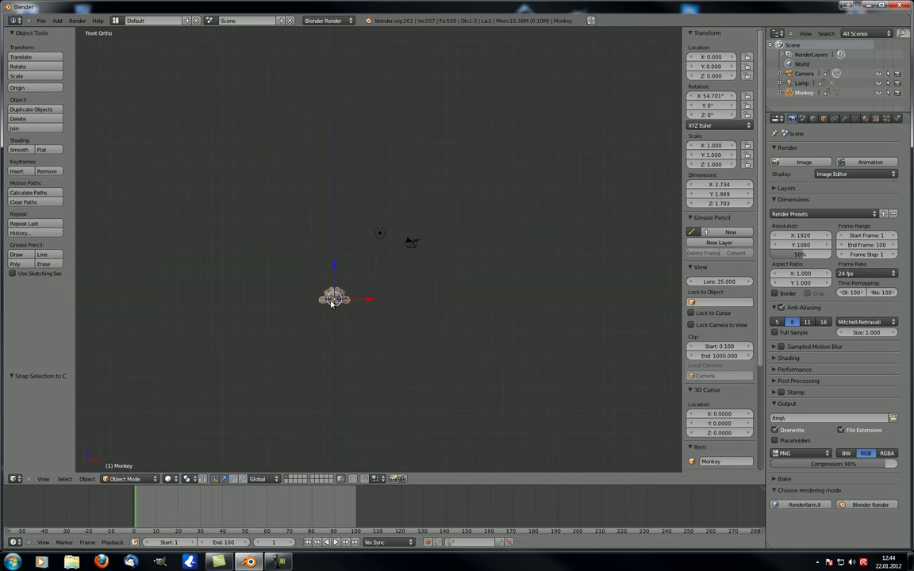
{"action": "key", "text": "g"}
{"action": "left_click", "coordinate": [246, 221]}
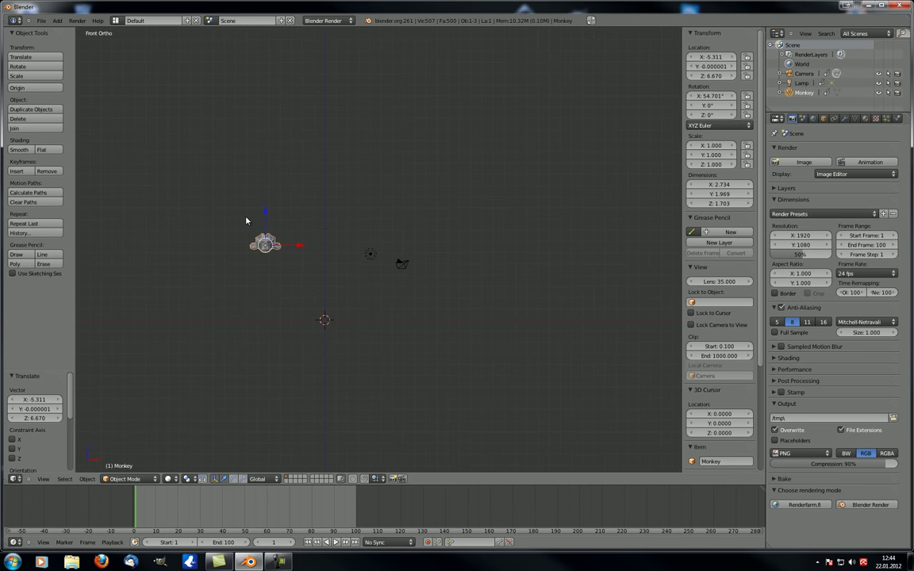
{"action": "key", "text": "g"}
{"action": "left_click", "coordinate": [323, 149]}
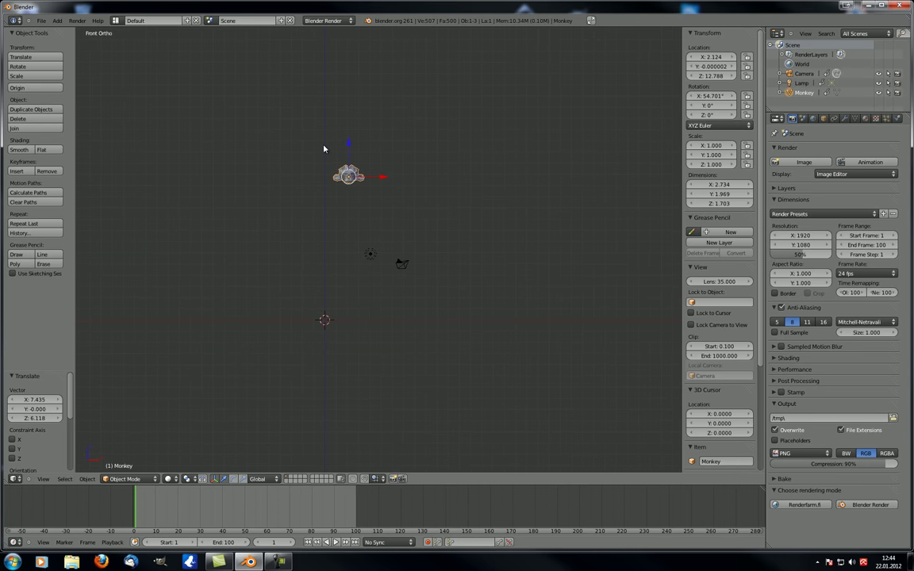
Step: Rotate the monkey about 180° in front view and move it in two stages to about X 13.3, Z 6.4
{"action": "key", "text": "r"}
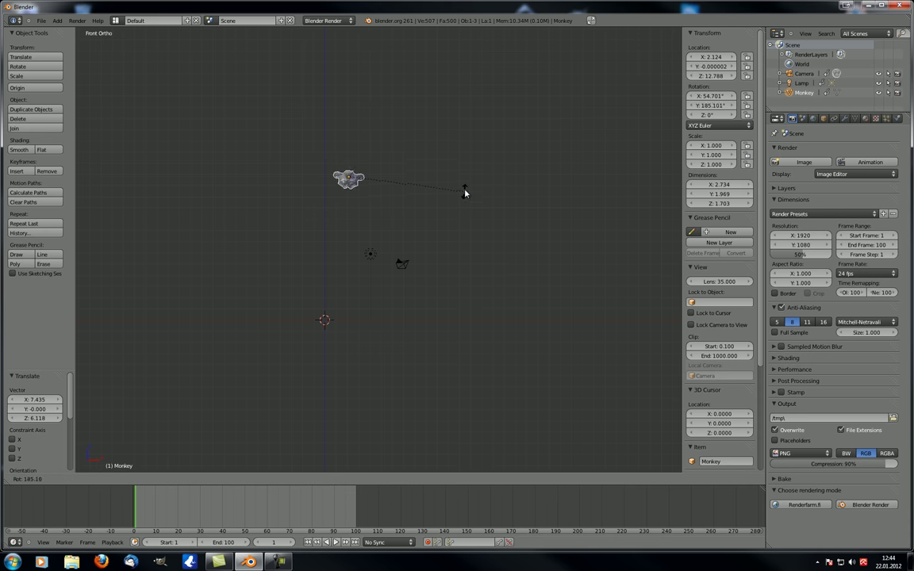
{"action": "left_click", "coordinate": [465, 184]}
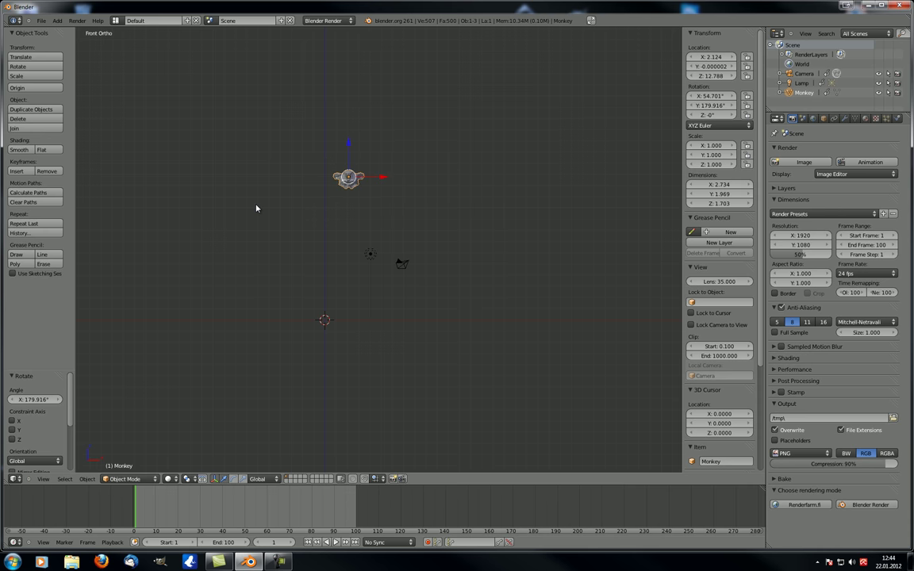
{"action": "key", "text": "g"}
{"action": "left_click", "coordinate": [280, 293]}
{"action": "key", "text": "g"}
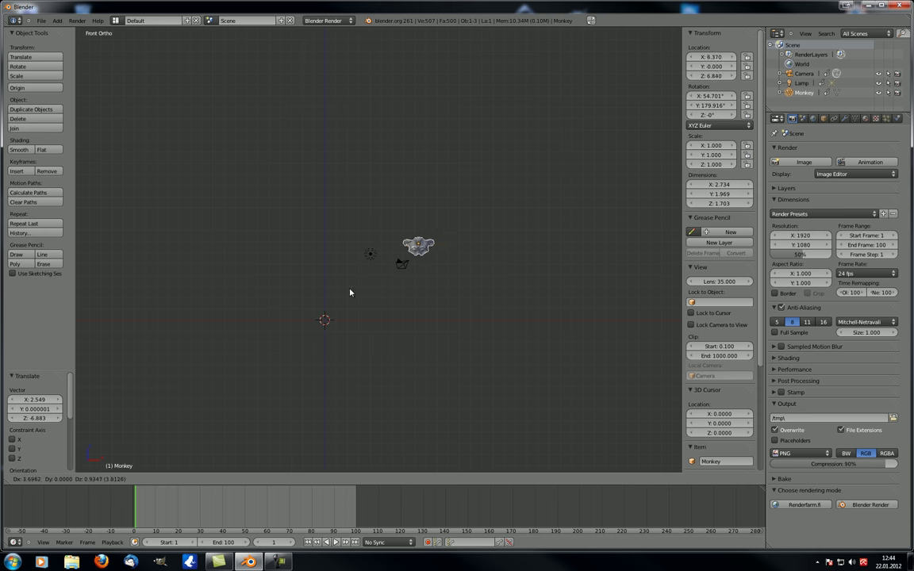
{"action": "left_click", "coordinate": [362, 300]}
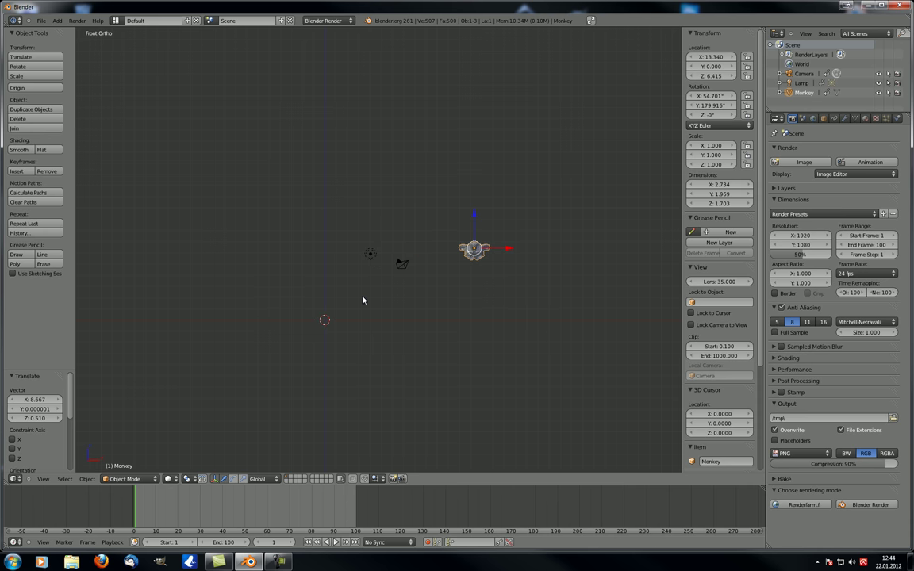
Step: Reapply the earlier Rotate operation to the monkey from the operation history, and repeat it two more times
{"action": "left_click", "coordinate": [35, 233]}
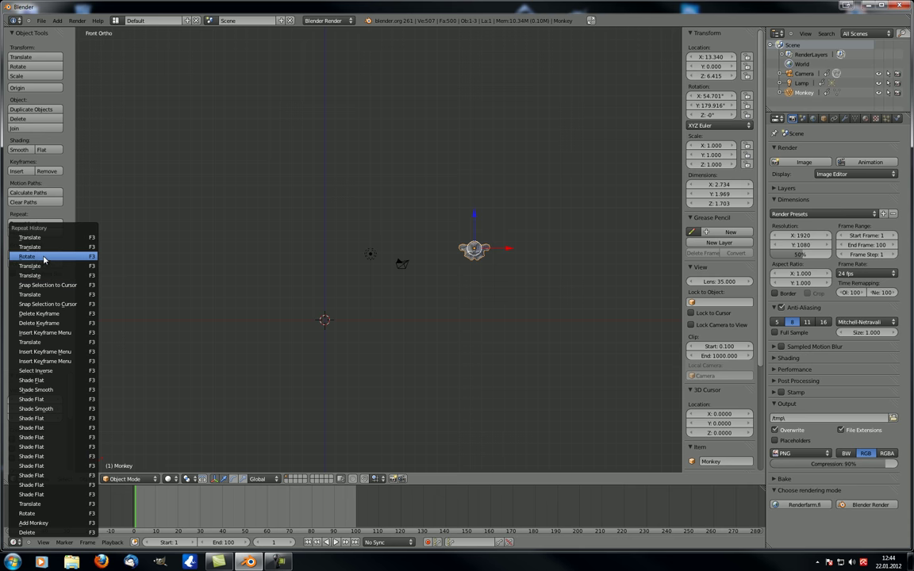
{"action": "left_click", "coordinate": [43, 257]}
{"action": "scroll", "coordinate": [440, 273], "scroll_direction": "up", "scroll_amount": 2}
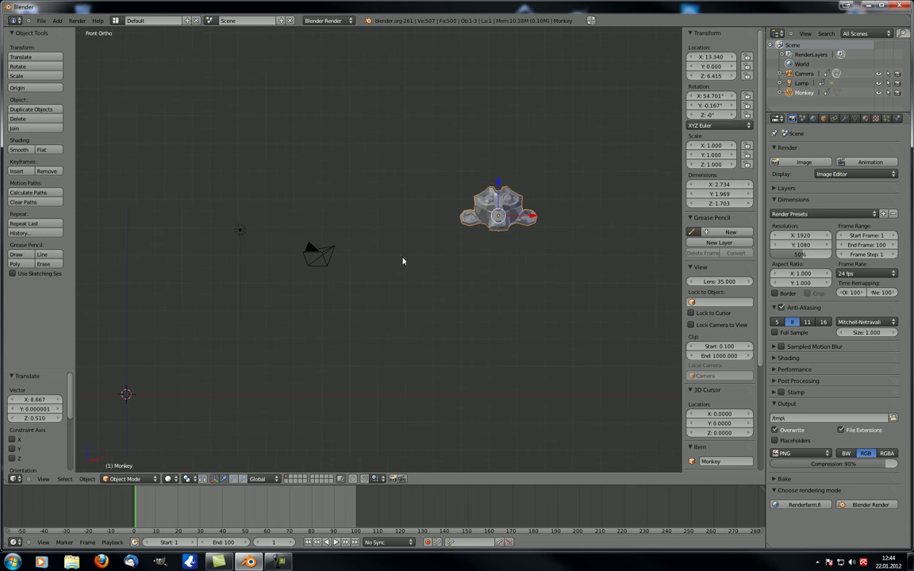
{"action": "middle_click_drag", "start_coordinate": [402, 259], "coordinate": [332, 242], "text": "shift"}
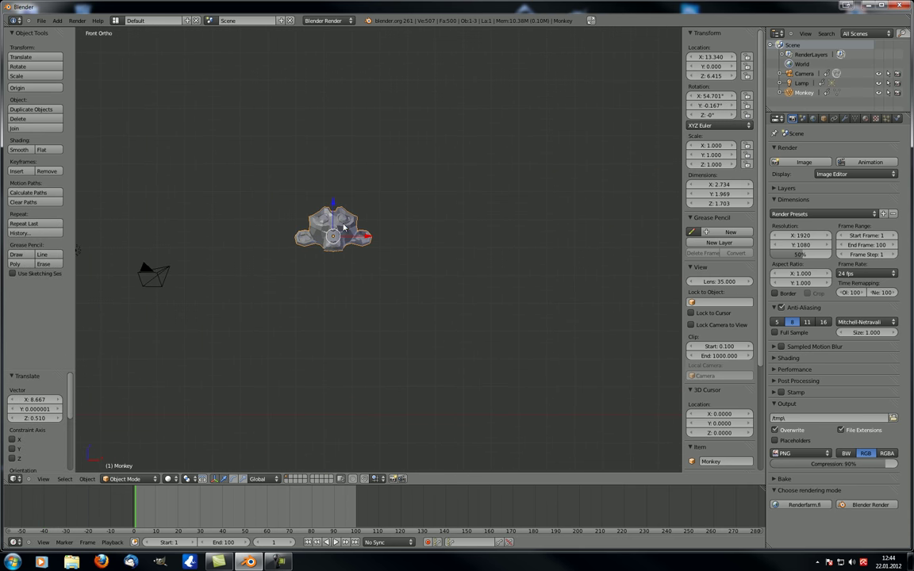
{"action": "middle_click_drag", "start_coordinate": [375, 279], "coordinate": [464, 254], "text": "shift"}
{"action": "scroll", "coordinate": [465, 254], "scroll_direction": "down", "scroll_amount": 3}
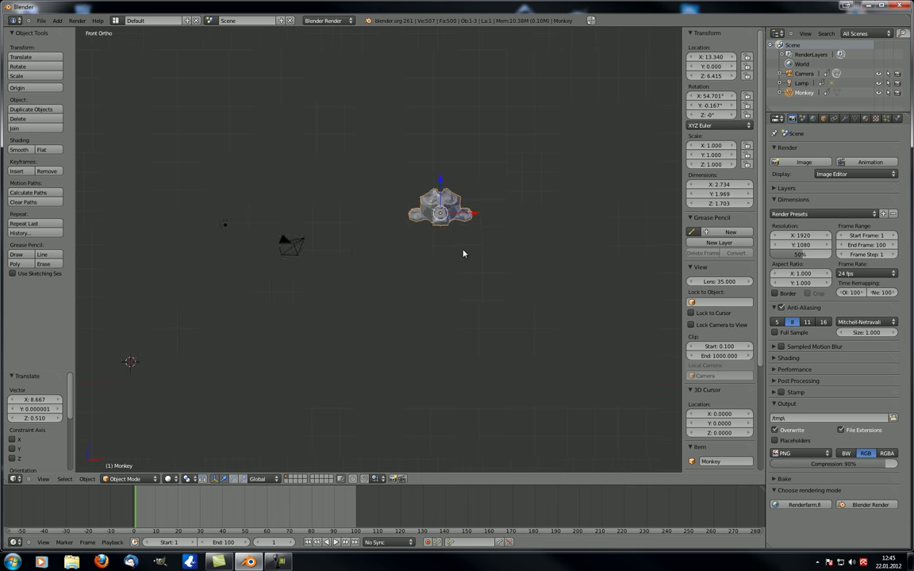
{"action": "left_click", "coordinate": [35, 225]}
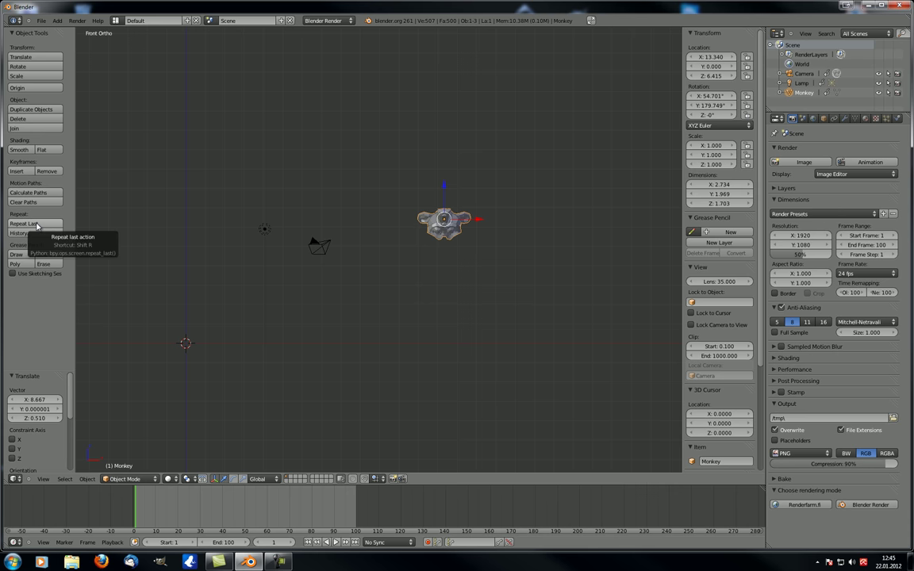
{"action": "left_click", "coordinate": [36, 225]}
Step: Reapply the earlier Translate of about 7.4 in X and 6.1 in Z to the monkey from the operation history
{"action": "left_click", "coordinate": [36, 233]}
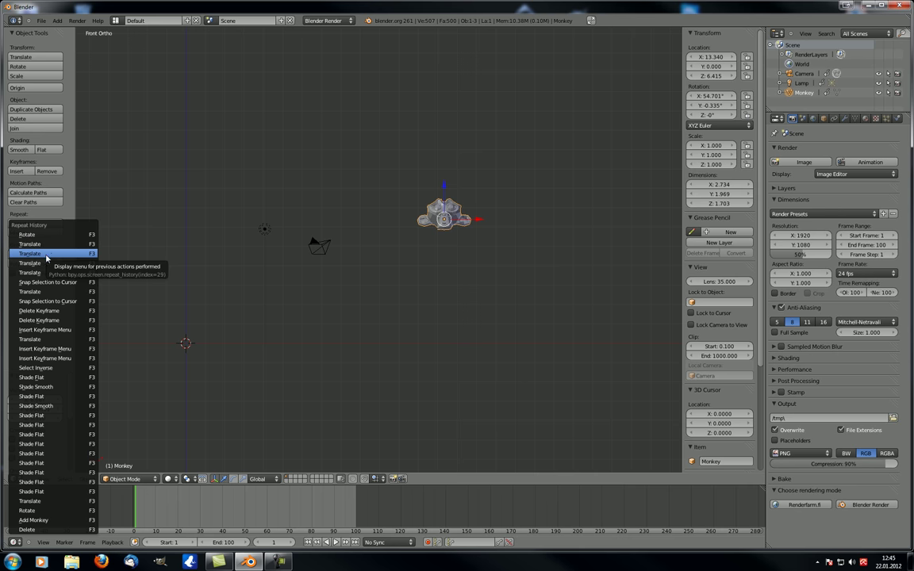
{"action": "left_click", "coordinate": [44, 262]}
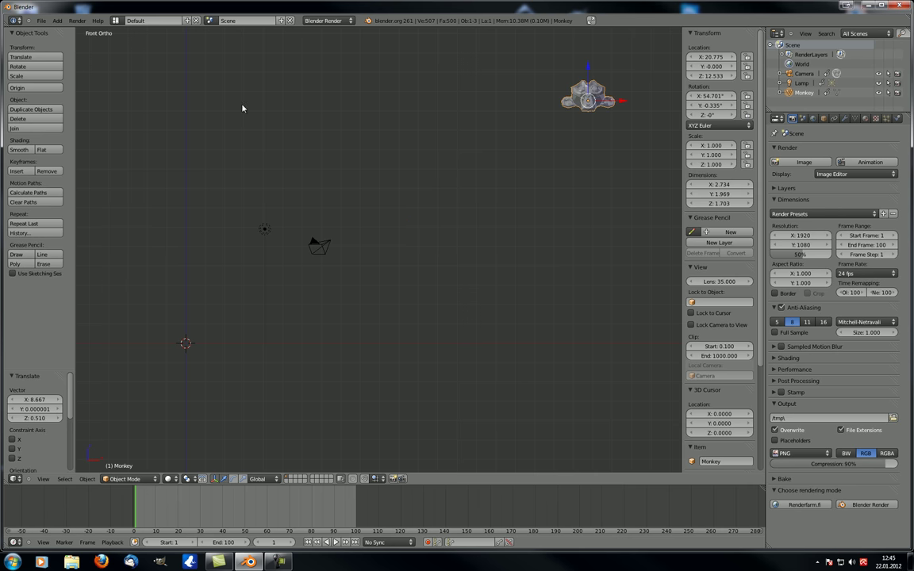
{"action": "scroll", "coordinate": [516, 129], "scroll_direction": "down", "scroll_amount": 8}
{"action": "scroll", "coordinate": [218, 259], "scroll_direction": "up", "scroll_amount": 8}
{"action": "scroll", "coordinate": [367, 194], "scroll_direction": "down", "scroll_amount": 5}
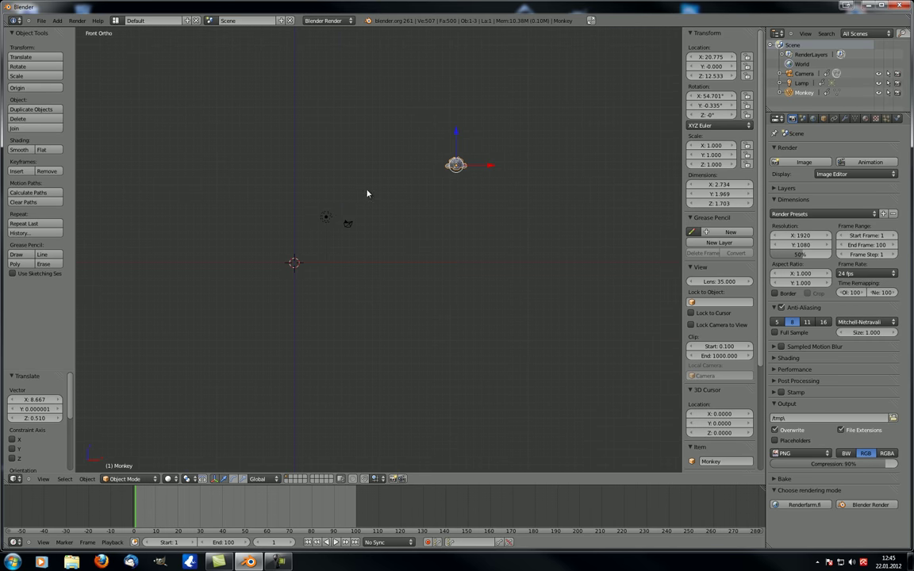
{"action": "scroll", "coordinate": [345, 215], "scroll_direction": "up", "scroll_amount": 2}
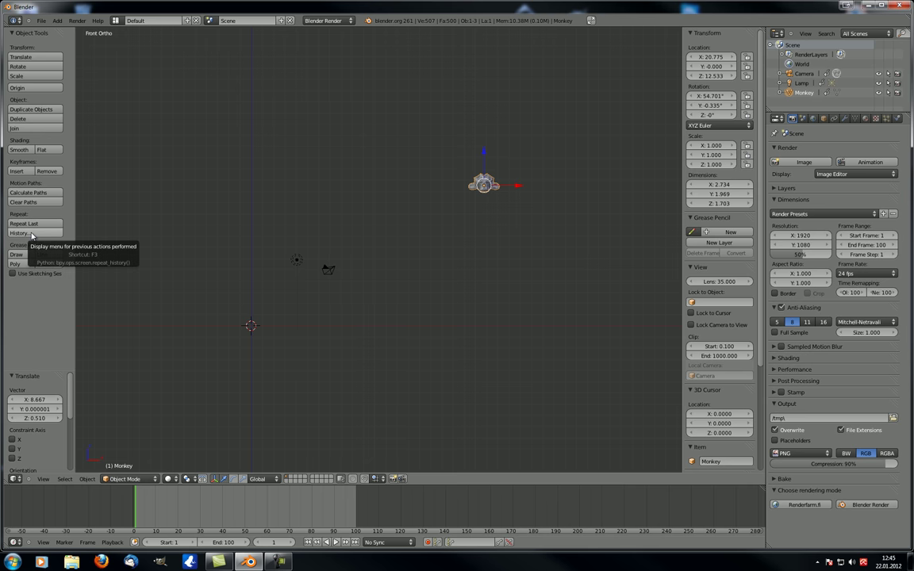
Step: Duplicate the monkey, place the copy at about X 9.4, Z 10.5, and rotate it about 90°
{"action": "scroll", "coordinate": [510, 268], "scroll_direction": "up", "scroll_amount": 2}
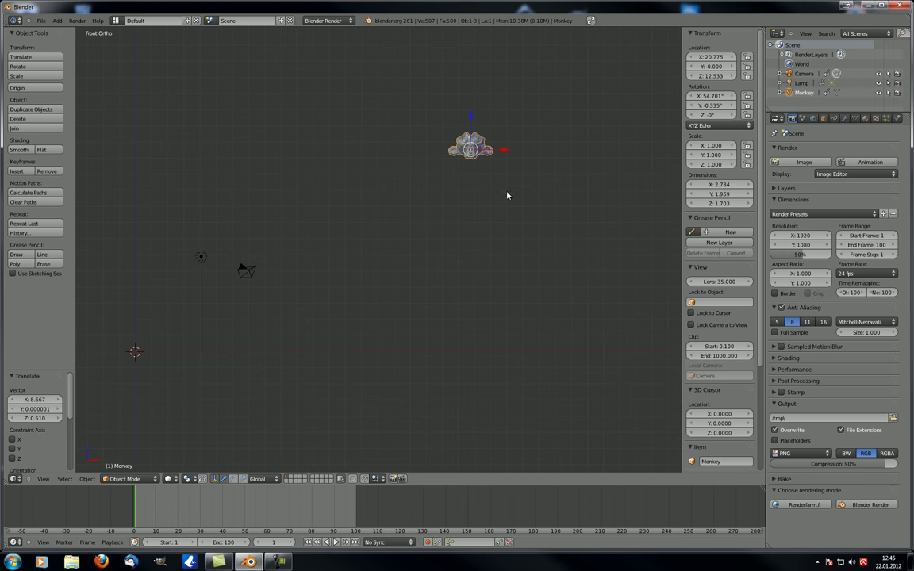
{"action": "scroll", "coordinate": [495, 243], "scroll_direction": "down", "scroll_amount": 2}
{"action": "middle_click_drag", "start_coordinate": [503, 250], "coordinate": [491, 238], "text": "shift"}
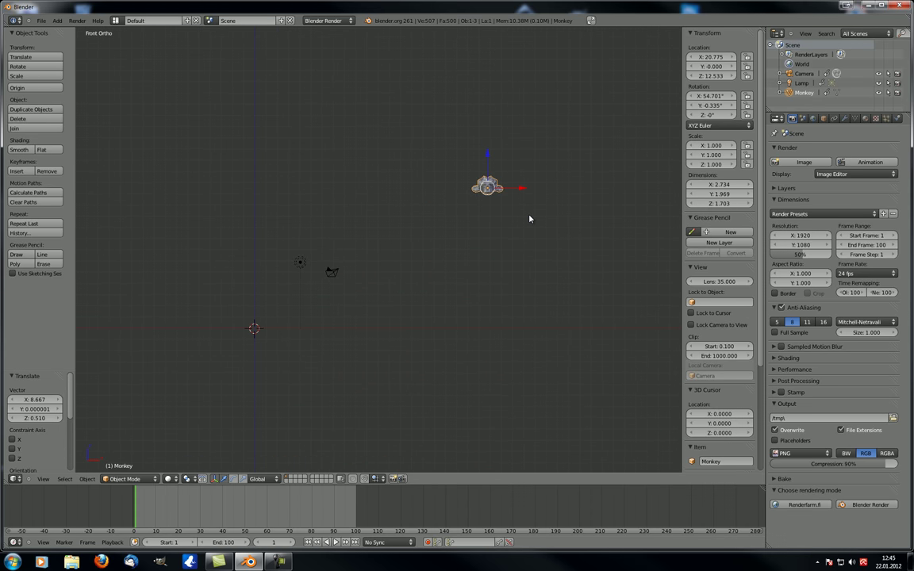
{"action": "key", "text": "shift+d"}
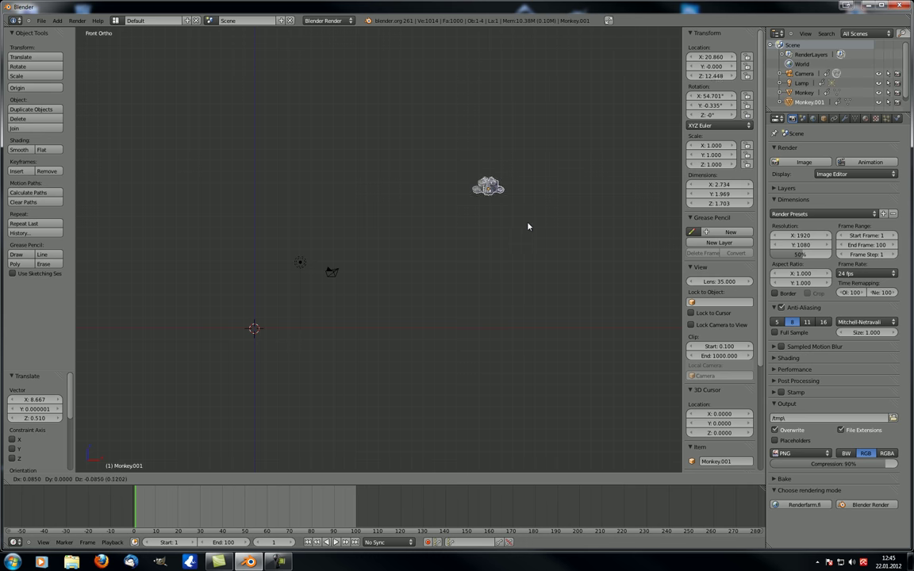
{"action": "left_click", "coordinate": [402, 240]}
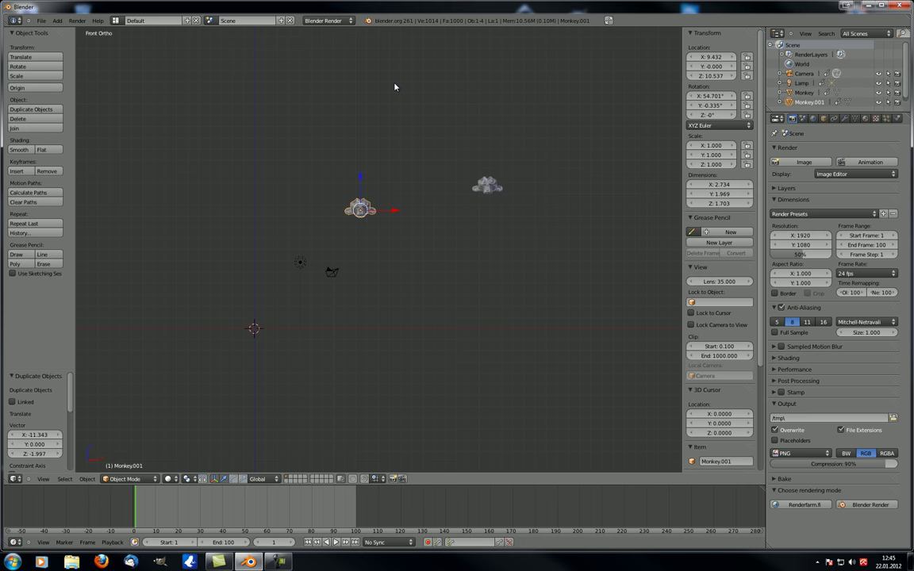
{"action": "key", "text": "r"}
{"action": "left_click", "coordinate": [498, 249]}
Step: Select the original monkey and repeat the copy's last rotation on it
{"action": "right_click", "coordinate": [479, 186]}
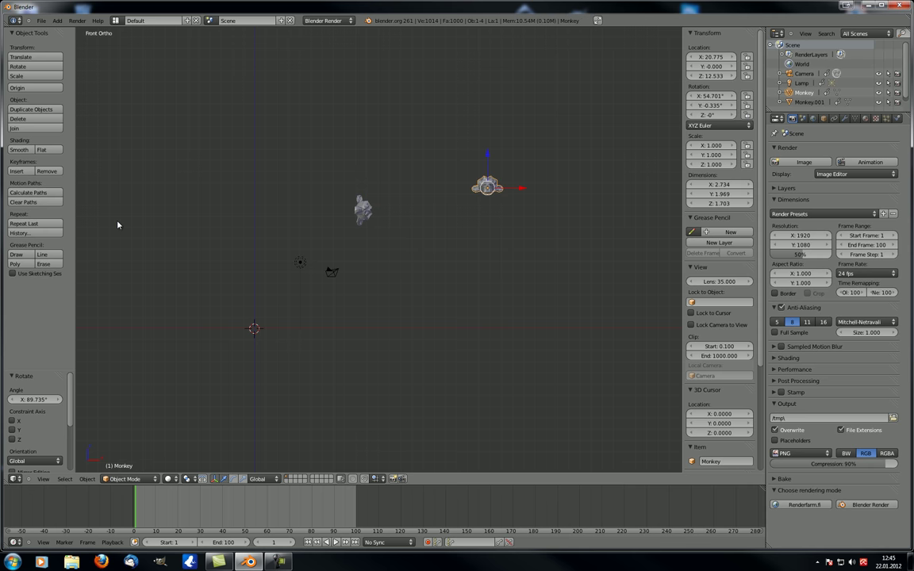
{"action": "left_click", "coordinate": [37, 224]}
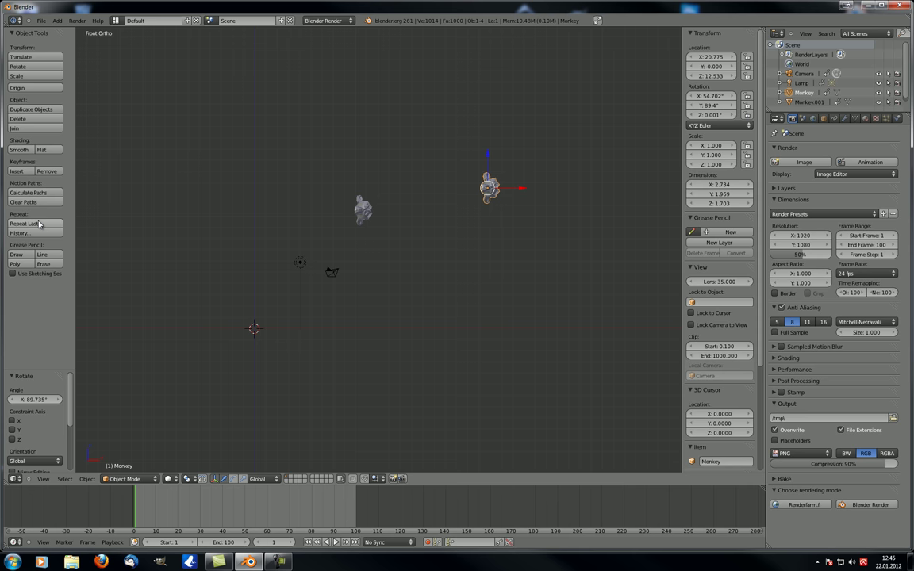
{"action": "middle_click_drag", "start_coordinate": [424, 223], "coordinate": [429, 252]}
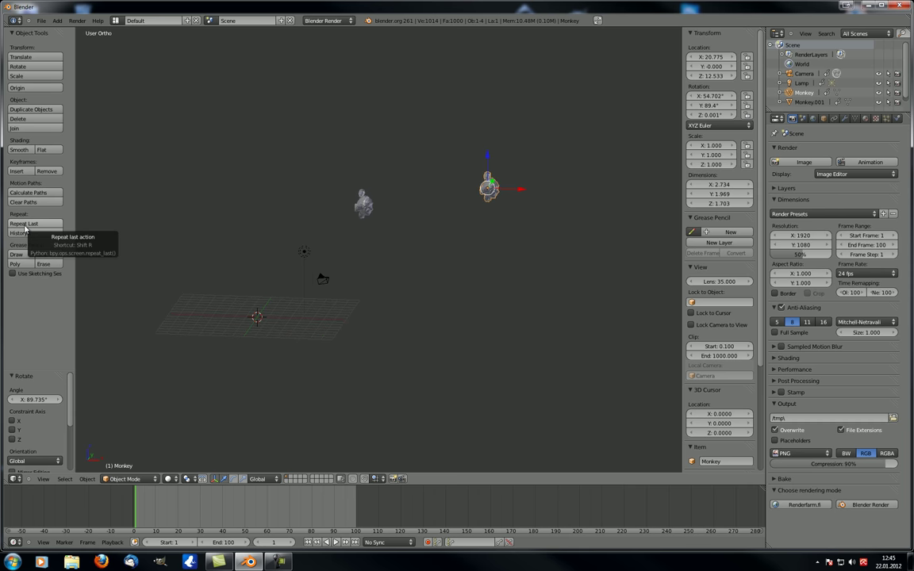
{"action": "middle_click_drag", "start_coordinate": [376, 382], "coordinate": [343, 351]}
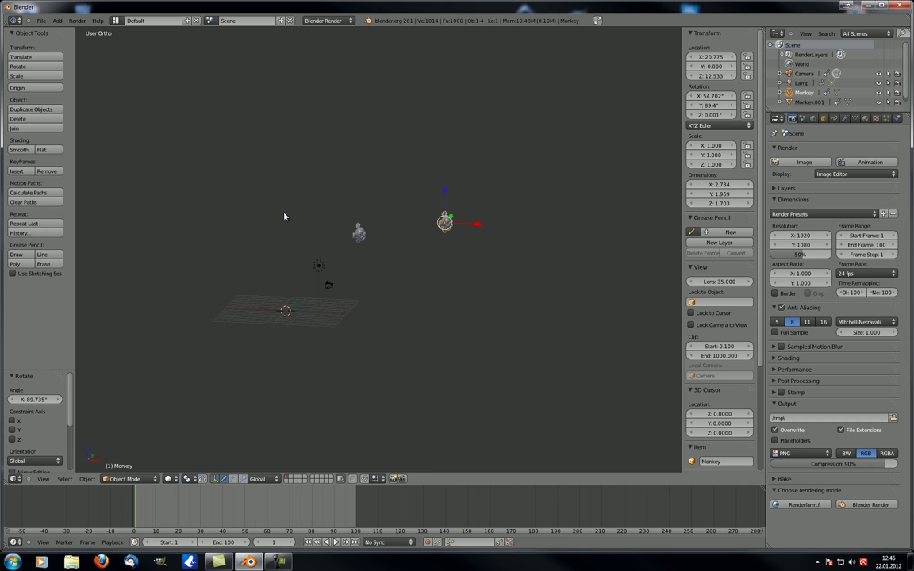
Step: Draw a freehand Grease Pencil circle around the unselected monkey and write the number 1 above it
{"action": "middle_click_drag", "start_coordinate": [284, 216], "coordinate": [397, 223]}
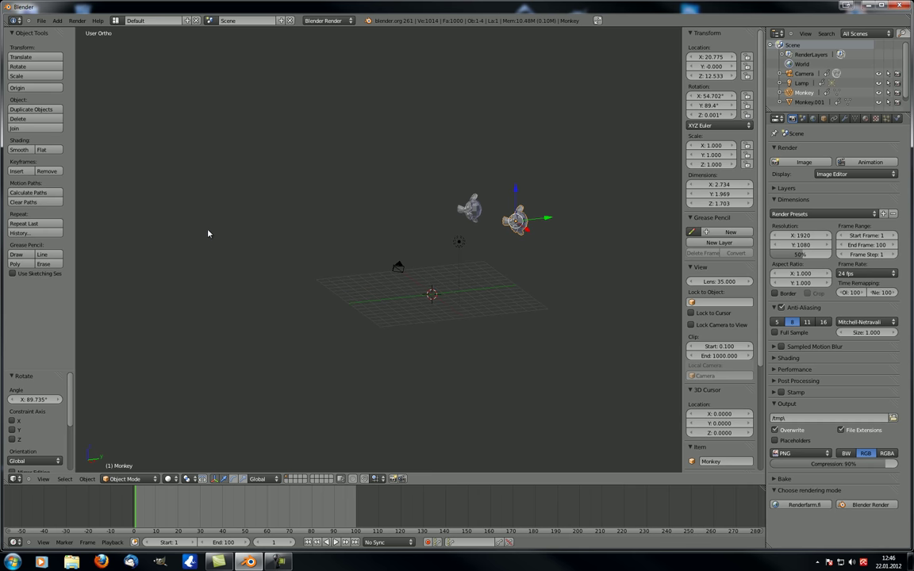
{"action": "middle_click_drag", "start_coordinate": [200, 254], "coordinate": [242, 271]}
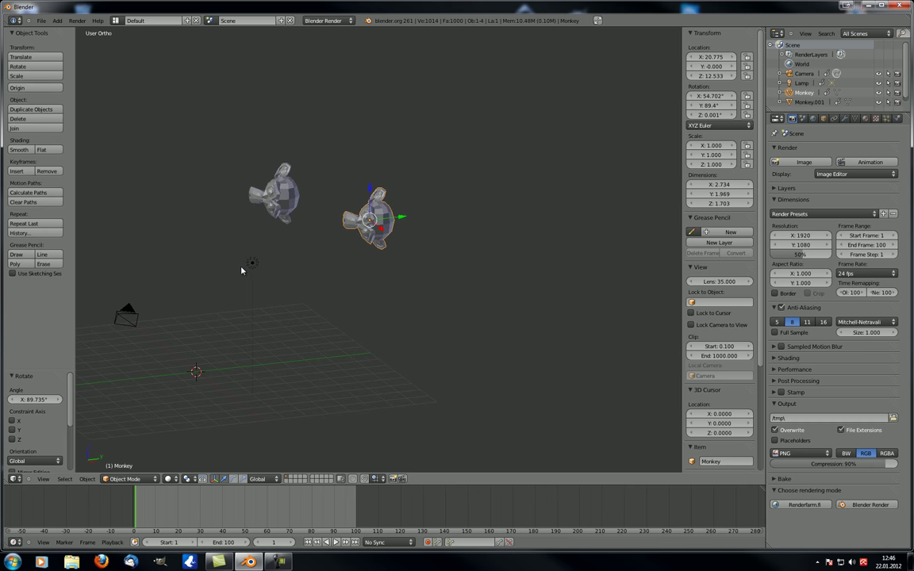
{"action": "left_click", "coordinate": [16, 254]}
{"action": "mouse_move", "coordinate": [295, 154]}
{"action": "left_mouse_down"}
{"action": "mouse_move", "coordinate": [244, 155]}
{"action": "mouse_move", "coordinate": [227, 224]}
{"action": "mouse_move", "coordinate": [286, 248]}
{"action": "mouse_move", "coordinate": [327, 182]}
{"action": "mouse_move", "coordinate": [298, 155]}
{"action": "left_mouse_up"}
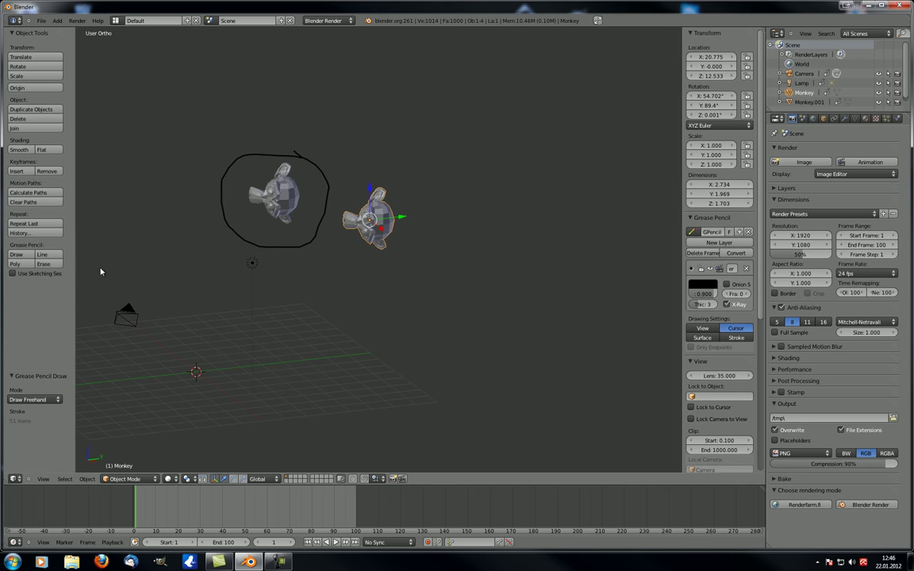
{"action": "left_click", "coordinate": [15, 253]}
{"action": "mouse_move", "coordinate": [255, 114]}
{"action": "left_mouse_down"}
{"action": "mouse_move", "coordinate": [276, 109]}
{"action": "mouse_move", "coordinate": [275, 119]}
{"action": "left_mouse_up"}
Step: Draw a freehand Grease Pencil circle around the selected monkey and write the number 2 above it
{"action": "left_click", "coordinate": [16, 253]}
{"action": "mouse_move", "coordinate": [423, 172]}
{"action": "left_mouse_down"}
{"action": "mouse_move", "coordinate": [334, 205]}
{"action": "mouse_move", "coordinate": [383, 158]}
{"action": "left_mouse_up"}
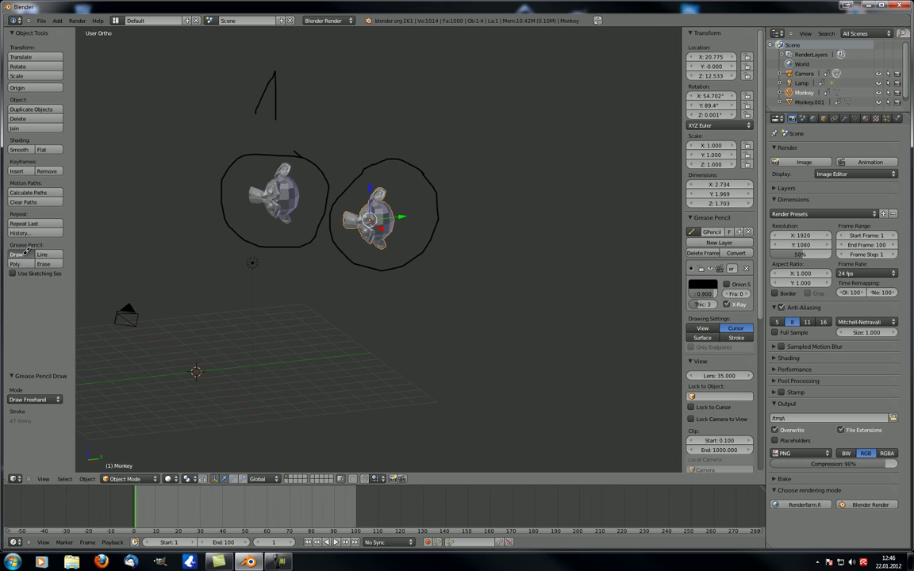
{"action": "left_click", "coordinate": [26, 251]}
{"action": "mouse_move", "coordinate": [377, 82]}
{"action": "left_mouse_down"}
{"action": "mouse_move", "coordinate": [401, 87]}
{"action": "mouse_move", "coordinate": [402, 127]}
{"action": "left_mouse_up"}
Step: View the annotations from several angles and draw another freehand circle around the selected monkey from the new view
{"action": "scroll", "coordinate": [250, 341], "scroll_direction": "down", "scroll_amount": 2}
{"action": "mouse_move", "coordinate": [265, 311]}
{"action": "middle_mouse_down"}
{"action": "mouse_move", "coordinate": [308, 310]}
{"action": "mouse_move", "coordinate": [430, 249]}
{"action": "middle_mouse_up"}
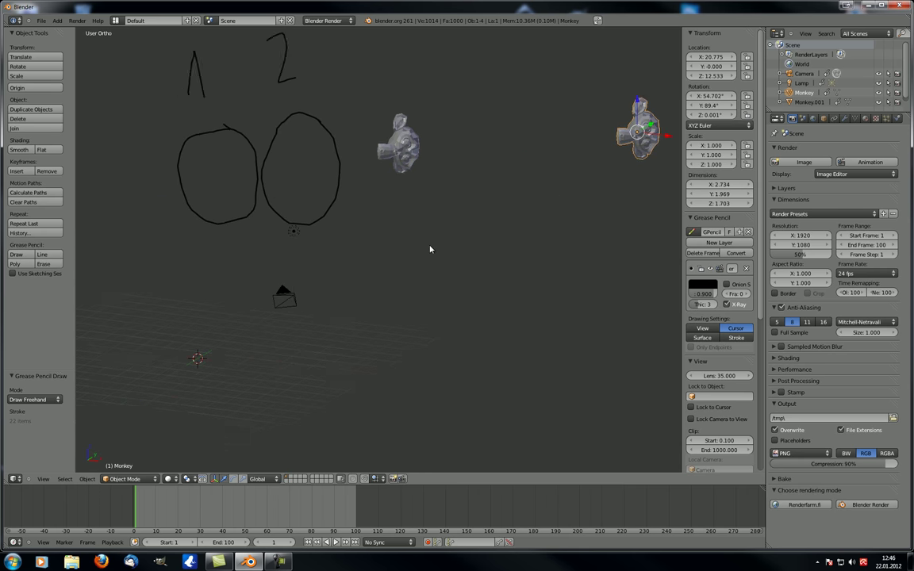
{"action": "scroll", "coordinate": [246, 262], "scroll_direction": "down", "scroll_amount": 4}
{"action": "mouse_move", "coordinate": [246, 262]}
{"action": "middle_mouse_down"}
{"action": "mouse_move", "coordinate": [337, 270]}
{"action": "mouse_move", "coordinate": [218, 264]}
{"action": "mouse_move", "coordinate": [312, 271]}
{"action": "mouse_move", "coordinate": [224, 283]}
{"action": "mouse_move", "coordinate": [296, 283]}
{"action": "mouse_move", "coordinate": [229, 282]}
{"action": "mouse_move", "coordinate": [275, 285]}
{"action": "mouse_move", "coordinate": [236, 351]}
{"action": "mouse_move", "coordinate": [443, 274]}
{"action": "mouse_move", "coordinate": [481, 292]}
{"action": "mouse_move", "coordinate": [356, 292]}
{"action": "mouse_move", "coordinate": [493, 189]}
{"action": "mouse_move", "coordinate": [385, 274]}
{"action": "mouse_move", "coordinate": [433, 257]}
{"action": "middle_mouse_up"}
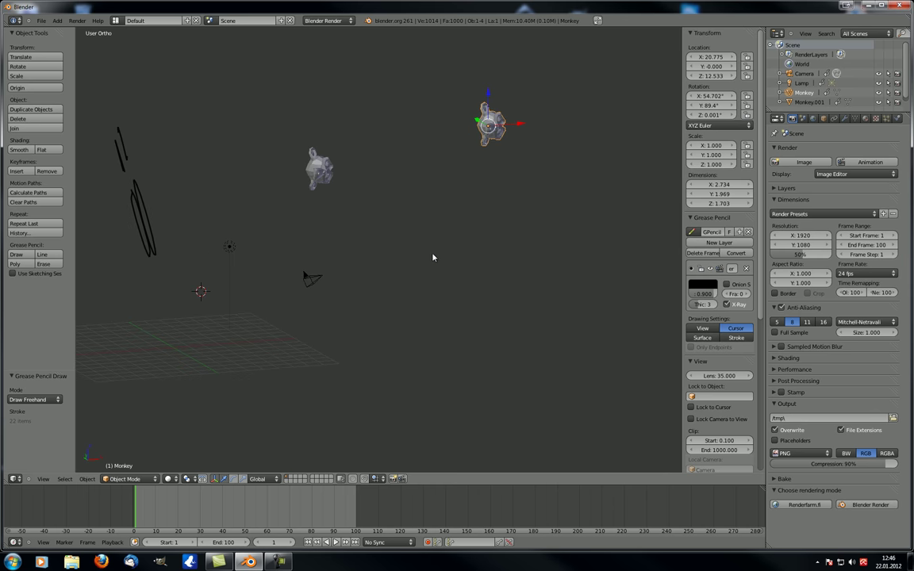
{"action": "mouse_move", "coordinate": [497, 201]}
{"action": "middle_mouse_down"}
{"action": "mouse_move", "coordinate": [404, 286]}
{"action": "mouse_move", "coordinate": [442, 260]}
{"action": "middle_mouse_up"}
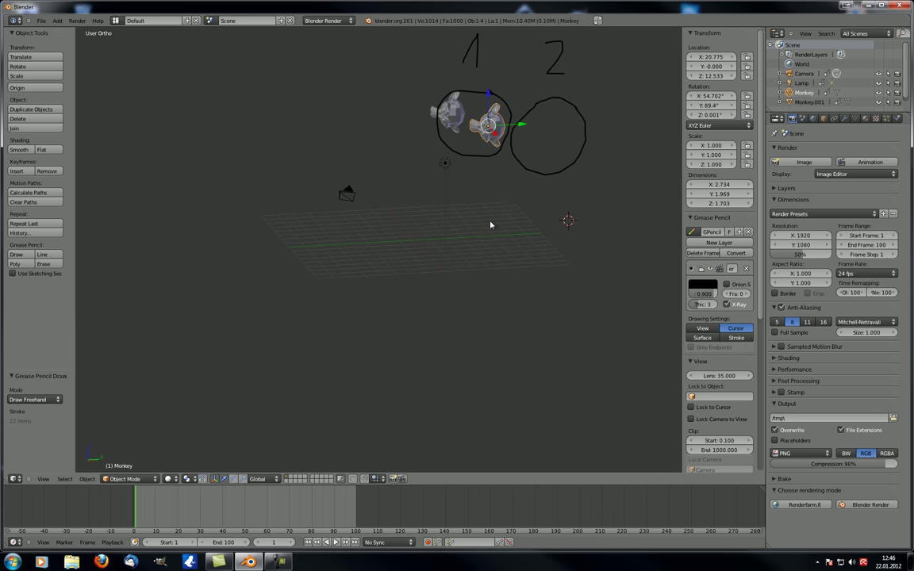
{"action": "mouse_move", "coordinate": [490, 226]}
{"action": "middle_mouse_down"}
{"action": "mouse_move", "coordinate": [469, 289]}
{"action": "mouse_move", "coordinate": [498, 283]}
{"action": "mouse_move", "coordinate": [381, 278]}
{"action": "mouse_move", "coordinate": [454, 304]}
{"action": "middle_mouse_up"}
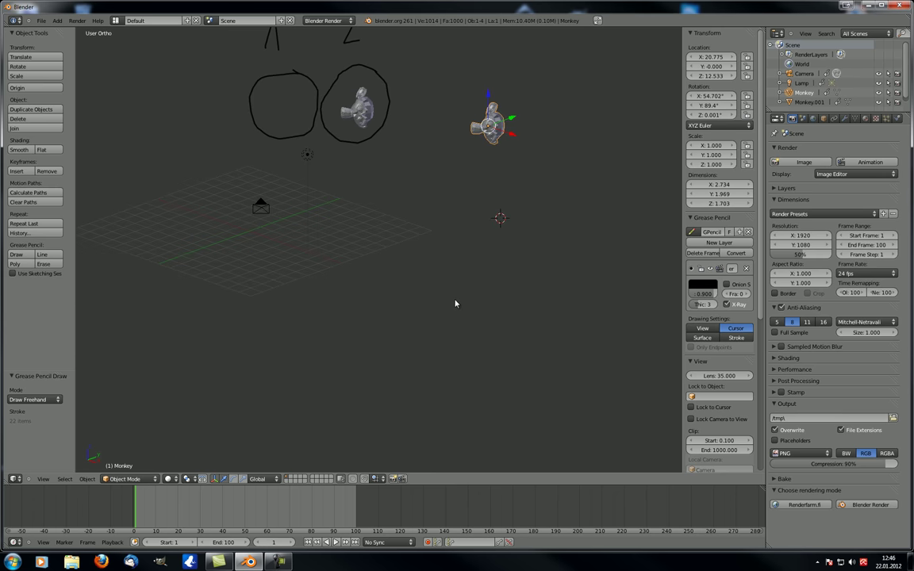
{"action": "left_click", "coordinate": [16, 254]}
{"action": "left_click_drag", "start_coordinate": [474, 80], "coordinate": [528, 86]}
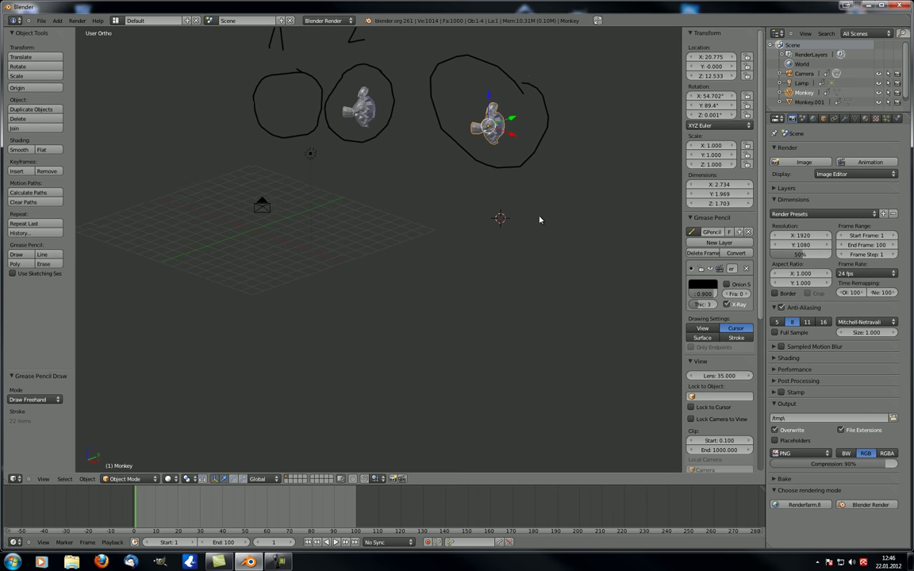
Step: Add several freehand Grease Pencil scribbles around and below the selected monkey
{"action": "mouse_move", "coordinate": [539, 219]}
{"action": "middle_mouse_down"}
{"action": "mouse_move", "coordinate": [435, 204]}
{"action": "mouse_move", "coordinate": [512, 175]}
{"action": "mouse_move", "coordinate": [469, 224]}
{"action": "middle_mouse_up"}
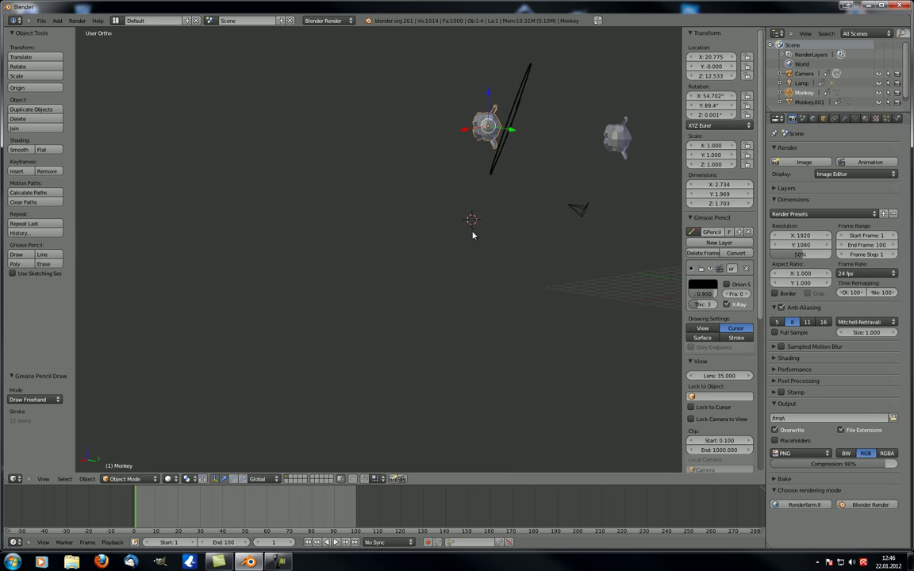
{"action": "middle_click_drag", "start_coordinate": [423, 267], "coordinate": [452, 280]}
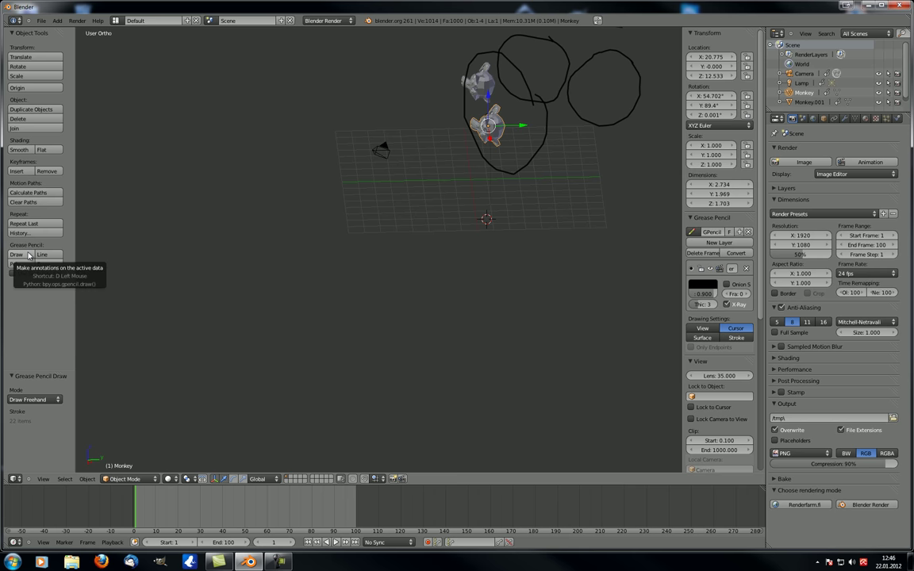
{"action": "mouse_move", "coordinate": [356, 183]}
{"action": "middle_mouse_down"}
{"action": "mouse_move", "coordinate": [473, 187]}
{"action": "mouse_move", "coordinate": [405, 231]}
{"action": "middle_mouse_up"}
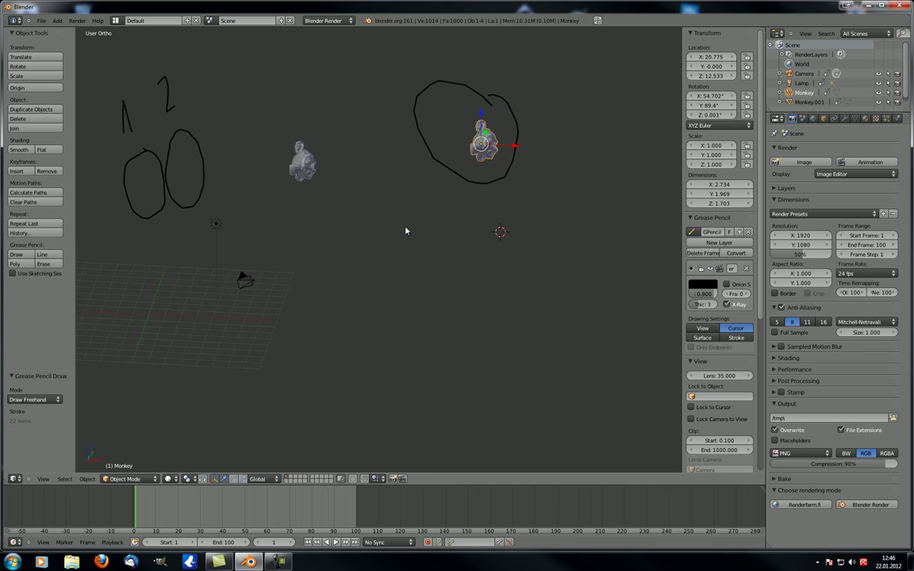
{"action": "mouse_move", "coordinate": [351, 107]}
{"action": "left_mouse_down"}
{"action": "mouse_move", "coordinate": [374, 199]}
{"action": "mouse_move", "coordinate": [365, 148]}
{"action": "mouse_move", "coordinate": [408, 142]}
{"action": "left_mouse_up"}
{"action": "mouse_move", "coordinate": [418, 209]}
{"action": "left_mouse_down"}
{"action": "mouse_move", "coordinate": [366, 250]}
{"action": "mouse_move", "coordinate": [448, 226]}
{"action": "mouse_move", "coordinate": [402, 153]}
{"action": "left_mouse_up"}
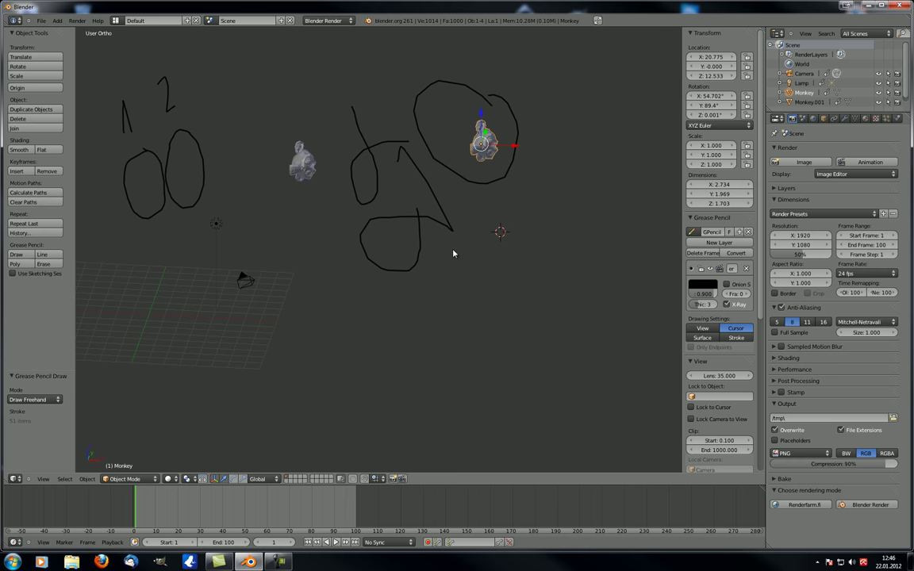
{"action": "mouse_move", "coordinate": [375, 211]}
{"action": "left_mouse_down"}
{"action": "mouse_move", "coordinate": [461, 230]}
{"action": "mouse_move", "coordinate": [539, 182]}
{"action": "mouse_move", "coordinate": [467, 143]}
{"action": "mouse_move", "coordinate": [498, 207]}
{"action": "left_mouse_up"}
Step: Draw straight Grease Pencil lines around the existing annotations
{"action": "mouse_move", "coordinate": [516, 367]}
{"action": "middle_mouse_down"}
{"action": "mouse_move", "coordinate": [430, 330]}
{"action": "mouse_move", "coordinate": [446, 339]}
{"action": "middle_mouse_up"}
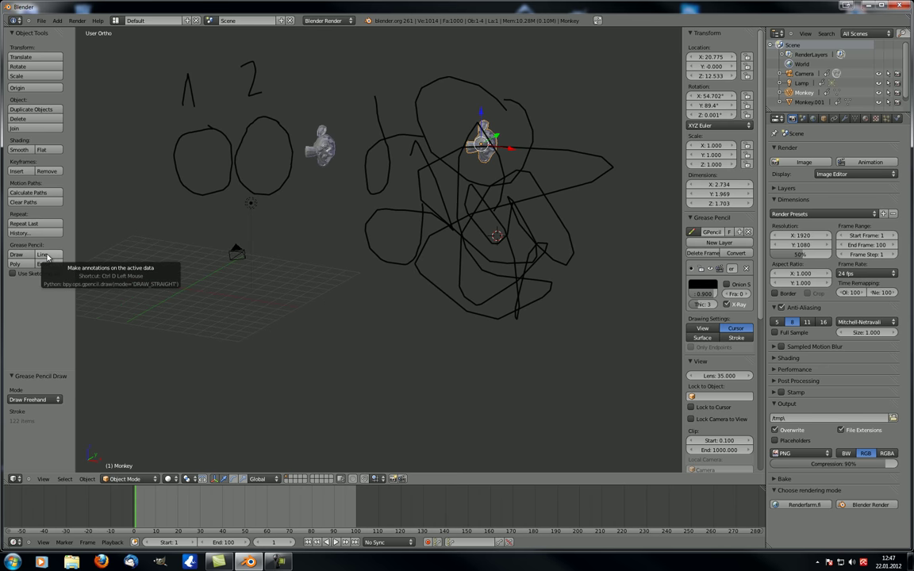
{"action": "scroll", "coordinate": [270, 238], "scroll_direction": "down", "scroll_amount": 4}
{"action": "mouse_move", "coordinate": [270, 238]}
{"action": "middle_mouse_down"}
{"action": "mouse_move", "coordinate": [273, 263]}
{"action": "mouse_move", "coordinate": [257, 306]}
{"action": "mouse_move", "coordinate": [247, 301]}
{"action": "middle_mouse_up"}
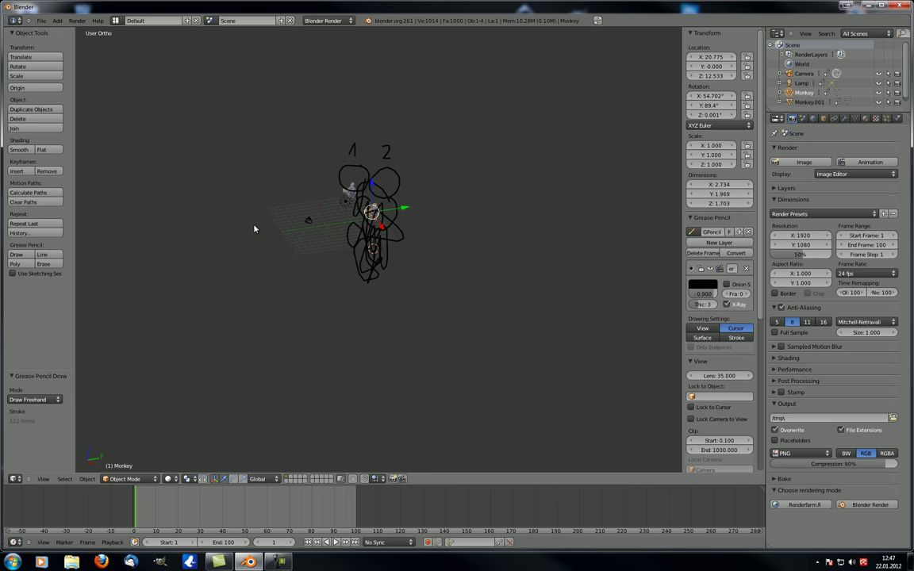
{"action": "mouse_move", "coordinate": [252, 150]}
{"action": "left_mouse_down"}
{"action": "mouse_move", "coordinate": [407, 67]}
{"action": "mouse_move", "coordinate": [253, 408]}
{"action": "mouse_move", "coordinate": [453, 222]}
{"action": "left_mouse_up"}
{"action": "mouse_move", "coordinate": [432, 312]}
{"action": "left_mouse_down"}
{"action": "mouse_move", "coordinate": [393, 83]}
{"action": "mouse_move", "coordinate": [443, 179]}
{"action": "mouse_move", "coordinate": [446, 212]}
{"action": "left_mouse_up"}
Step: Draw a many-cornered Grease Pencil poly line that zigzags over the grid and runs around the monkeys, and finish it
{"action": "mouse_move", "coordinate": [344, 295]}
{"action": "middle_mouse_down"}
{"action": "mouse_move", "coordinate": [354, 292]}
{"action": "mouse_move", "coordinate": [349, 286]}
{"action": "middle_mouse_up"}
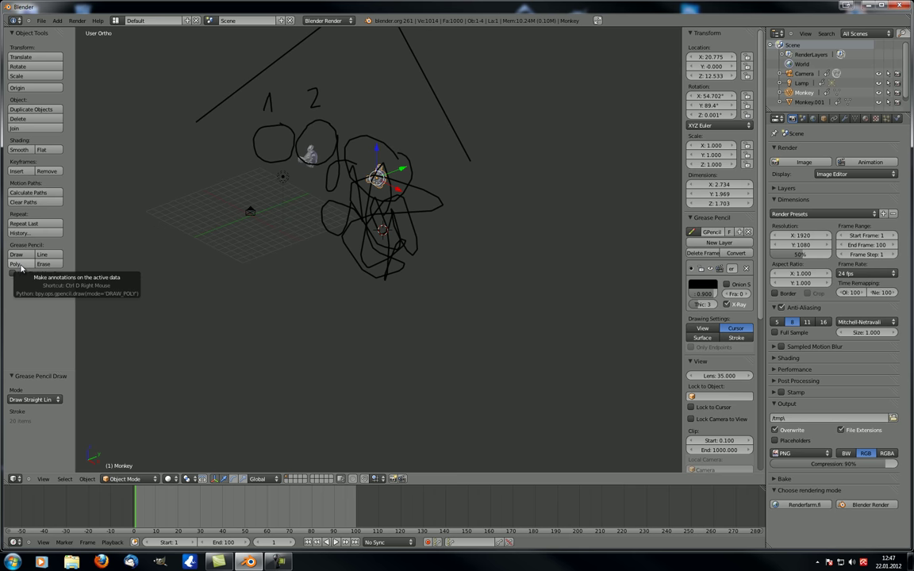
{"action": "left_click", "coordinate": [20, 265]}
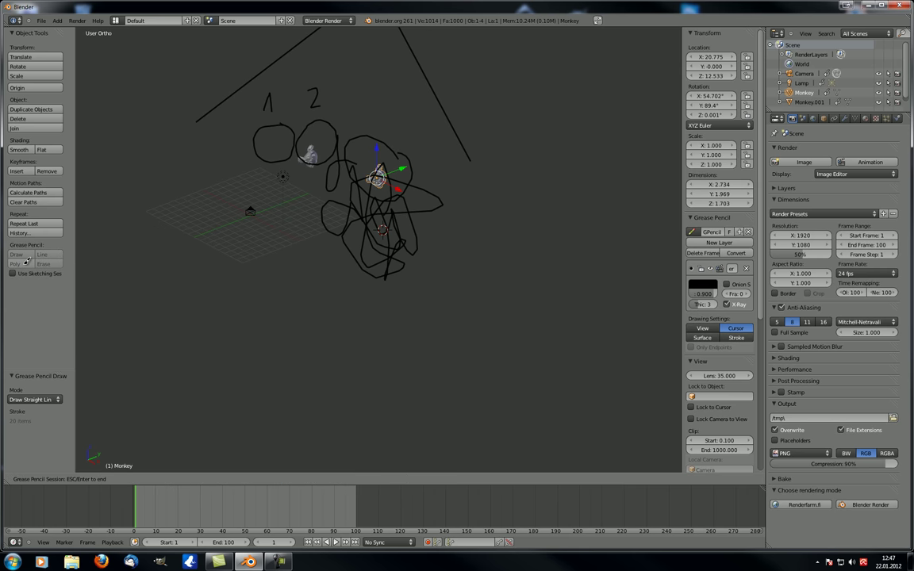
{"action": "left_click", "coordinate": [195, 221]}
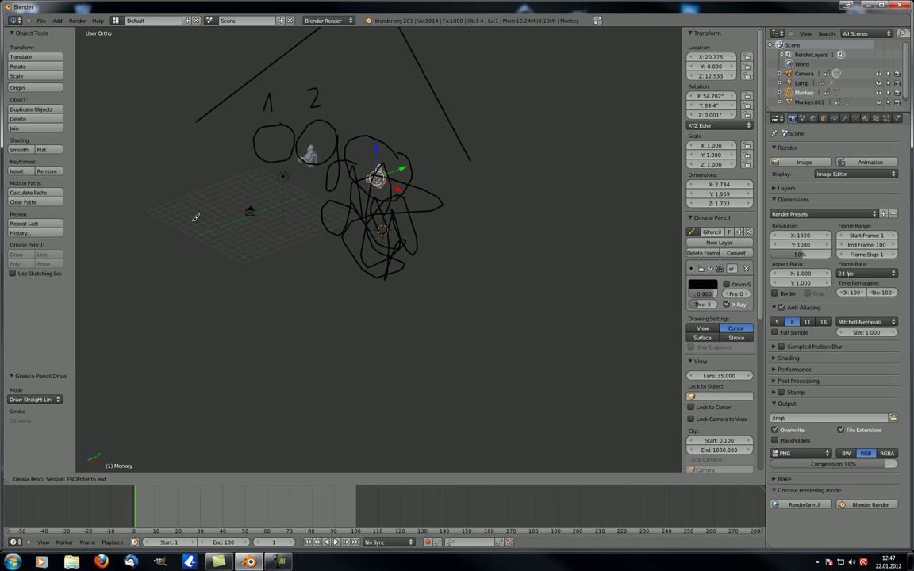
{"action": "left_click", "coordinate": [223, 245]}
{"action": "left_click", "coordinate": [205, 173]}
{"action": "left_click", "coordinate": [235, 139]}
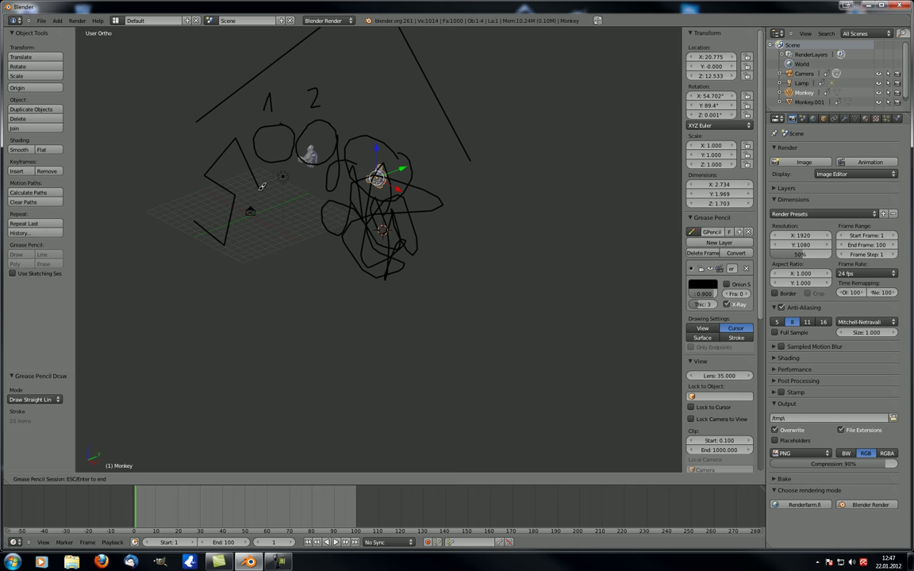
{"action": "left_click", "coordinate": [252, 200]}
{"action": "left_click", "coordinate": [228, 208]}
{"action": "left_click", "coordinate": [287, 242]}
{"action": "left_click", "coordinate": [238, 277]}
{"action": "left_click", "coordinate": [161, 204]}
{"action": "left_click", "coordinate": [161, 154]}
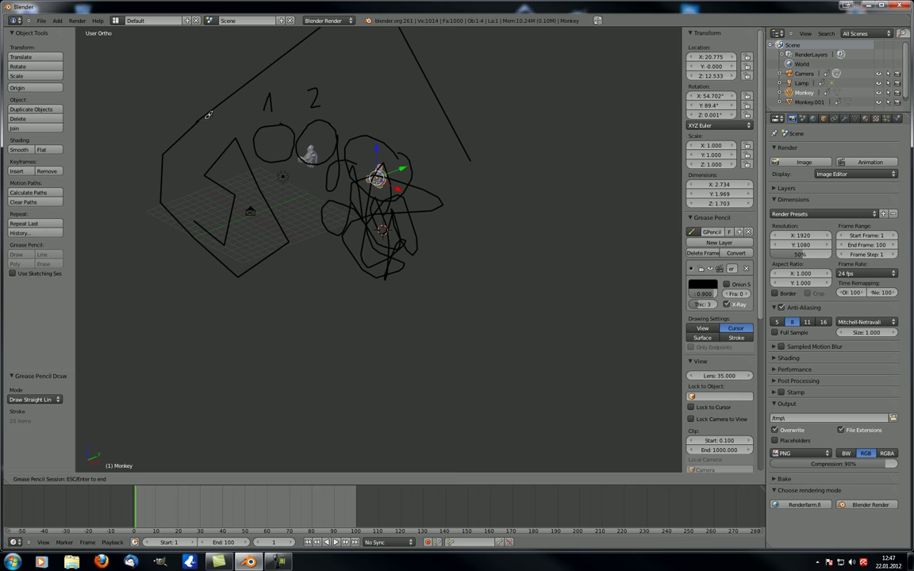
{"action": "left_click", "coordinate": [198, 120]}
{"action": "left_click", "coordinate": [326, 74]}
{"action": "left_click", "coordinate": [370, 95]}
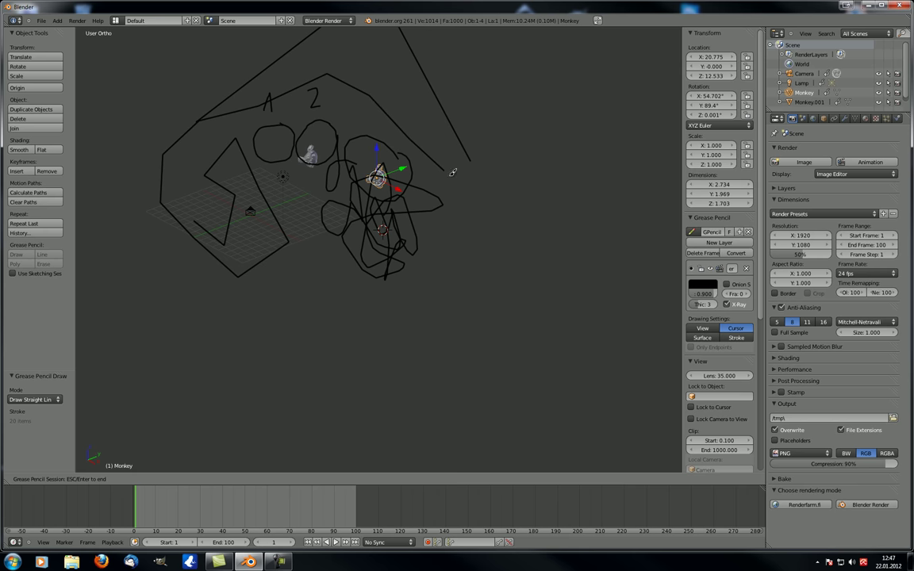
{"action": "left_click", "coordinate": [484, 190]}
{"action": "left_click", "coordinate": [484, 234]}
{"action": "left_click", "coordinate": [454, 276]}
{"action": "left_click", "coordinate": [127, 279]}
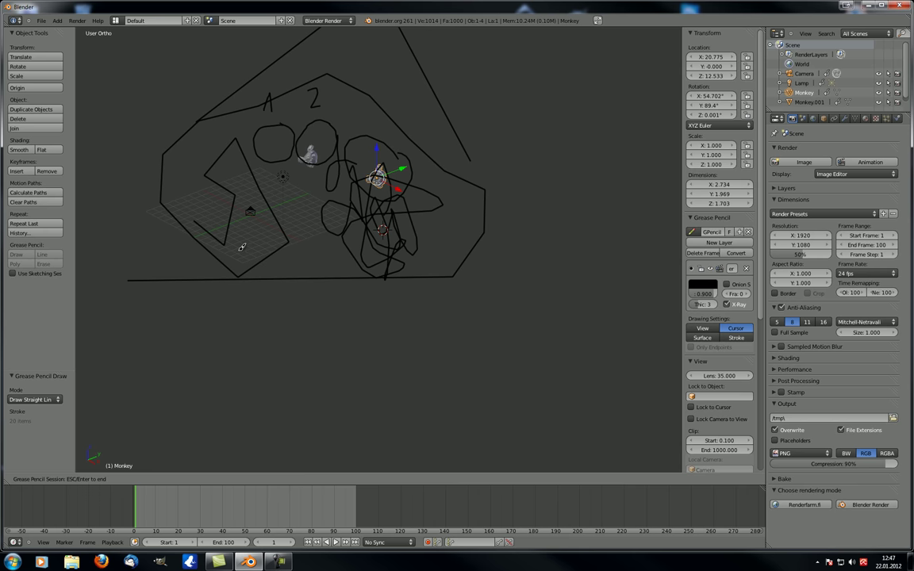
{"action": "key", "text": "Return"}
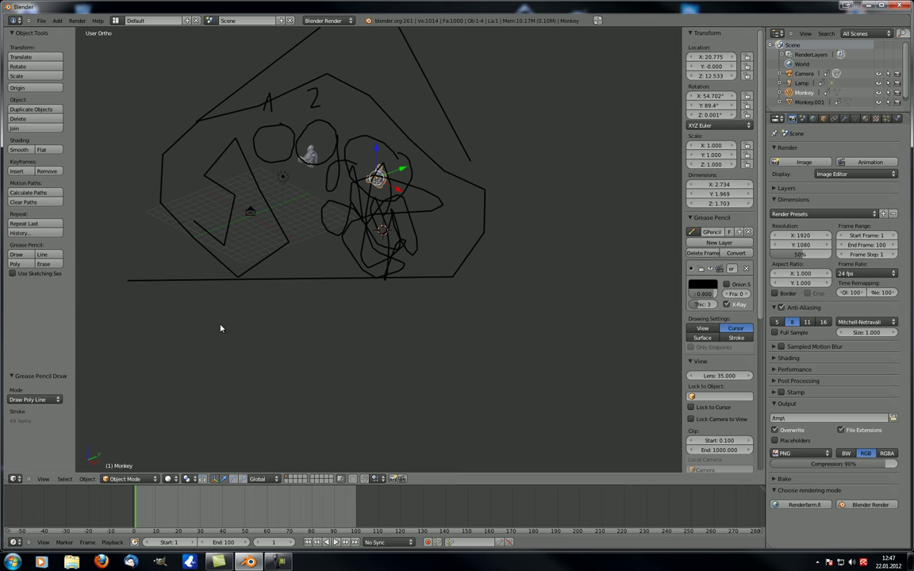
Step: Draw a second Grease Pencil poly line looping around the outside of the first one and crossing over the grid
{"action": "left_click", "coordinate": [286, 345]}
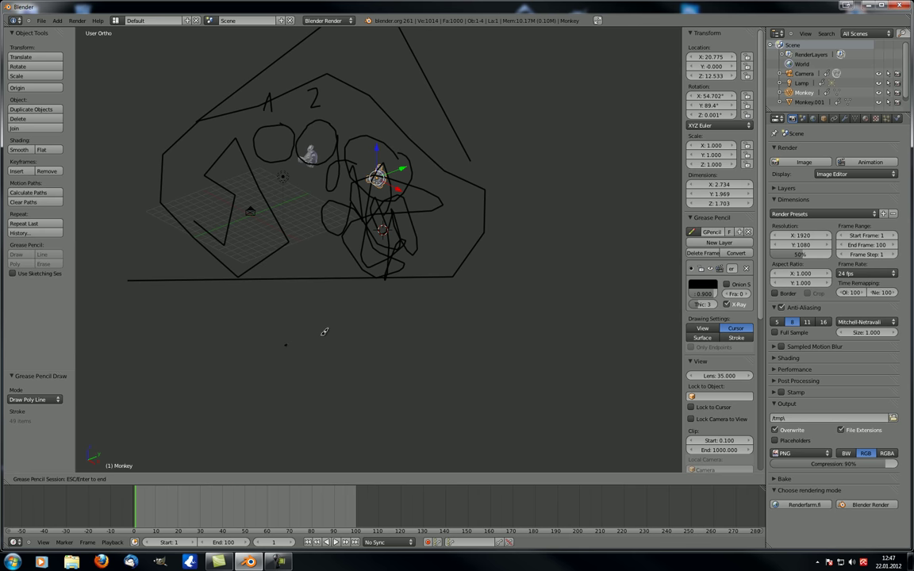
{"action": "left_click", "coordinate": [322, 334]}
{"action": "left_click", "coordinate": [471, 289]}
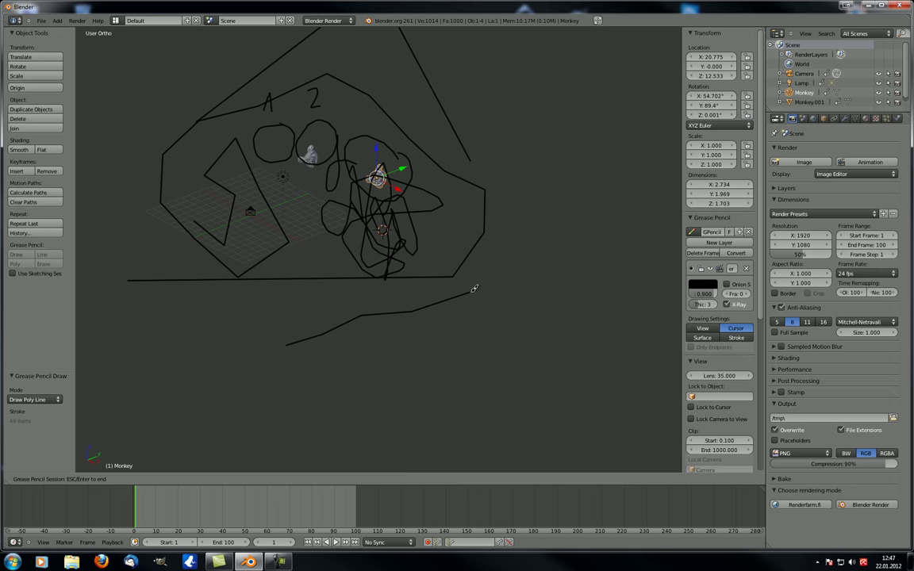
{"action": "left_click", "coordinate": [519, 240]}
{"action": "left_click", "coordinate": [518, 177]}
{"action": "left_click", "coordinate": [499, 145]}
{"action": "mouse_move", "coordinate": [497, 141]}
{"action": "left_mouse_down"}
{"action": "mouse_move", "coordinate": [438, 92]}
{"action": "mouse_move", "coordinate": [345, 64]}
{"action": "mouse_move", "coordinate": [208, 79]}
{"action": "mouse_move", "coordinate": [163, 135]}
{"action": "mouse_move", "coordinate": [135, 215]}
{"action": "mouse_move", "coordinate": [232, 383]}
{"action": "mouse_move", "coordinate": [341, 276]}
{"action": "left_mouse_up"}
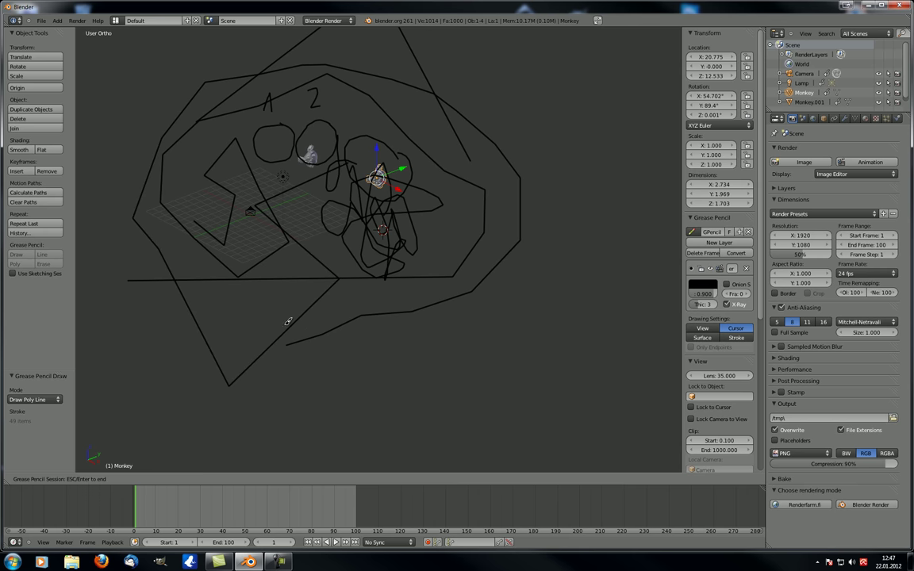
{"action": "left_click", "coordinate": [169, 267]}
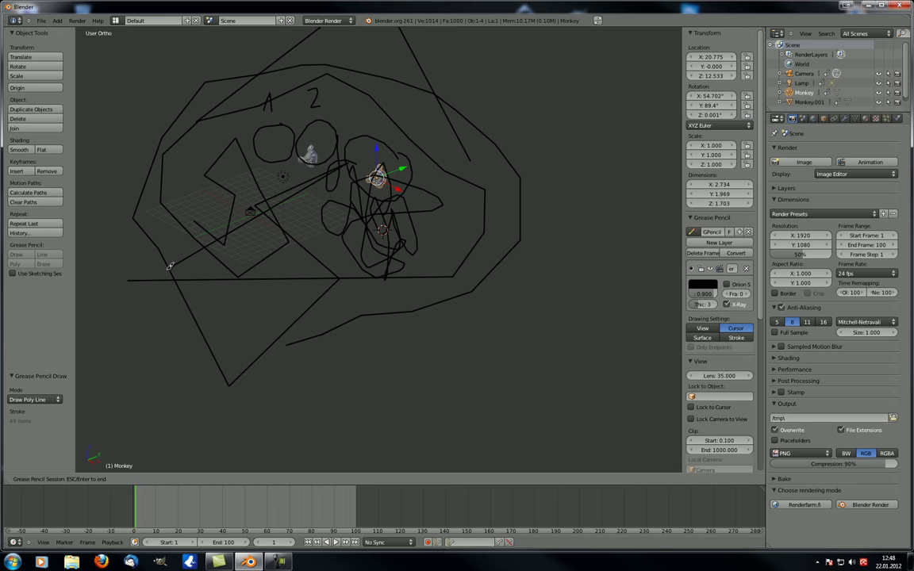
Step: Erase the poly line segment that crosses the grid and more line segments around the first poly line
{"action": "left_click", "coordinate": [48, 264]}
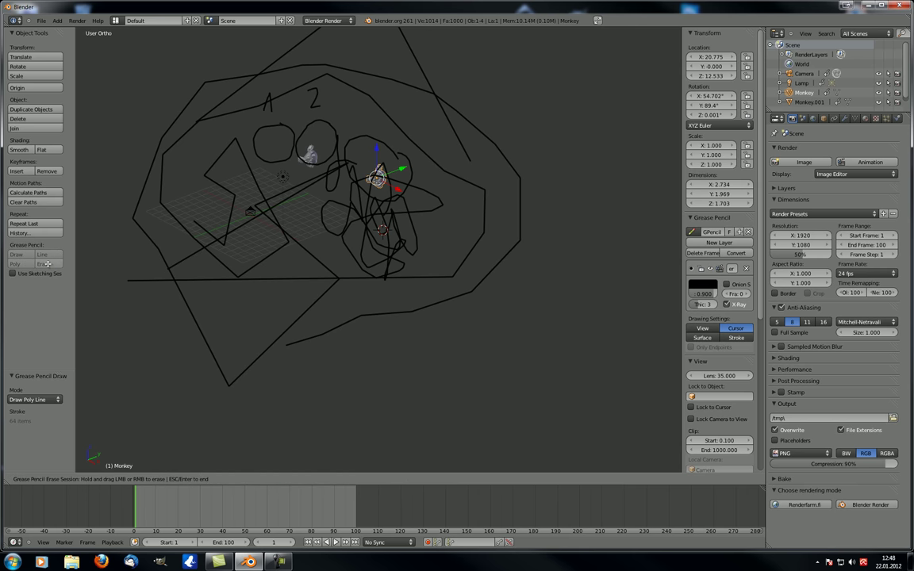
{"action": "left_click", "coordinate": [158, 277]}
{"action": "key", "text": "Escape"}
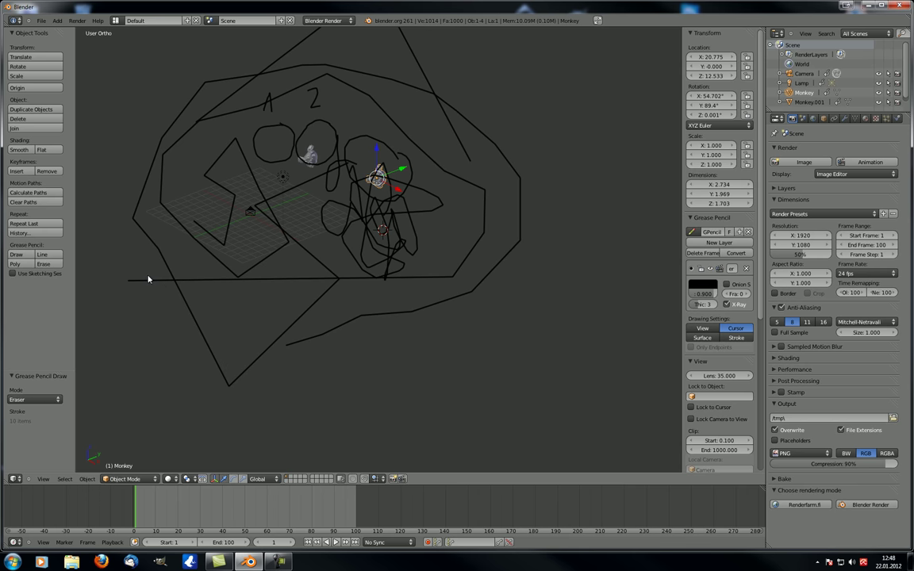
{"action": "left_click", "coordinate": [44, 263]}
{"action": "mouse_move", "coordinate": [261, 191]}
{"action": "left_mouse_down"}
{"action": "mouse_move", "coordinate": [204, 136]}
{"action": "mouse_move", "coordinate": [368, 317]}
{"action": "left_mouse_up"}
{"action": "key", "text": "Escape"}
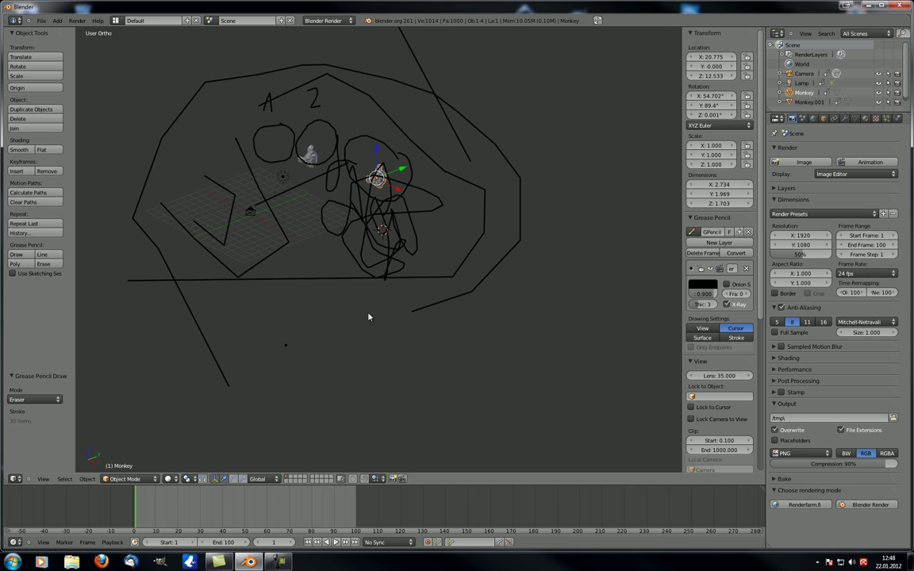
Step: Erase the outer poly line's segments beside the selected monkey and further strokes across the grid
{"action": "left_click", "coordinate": [49, 264]}
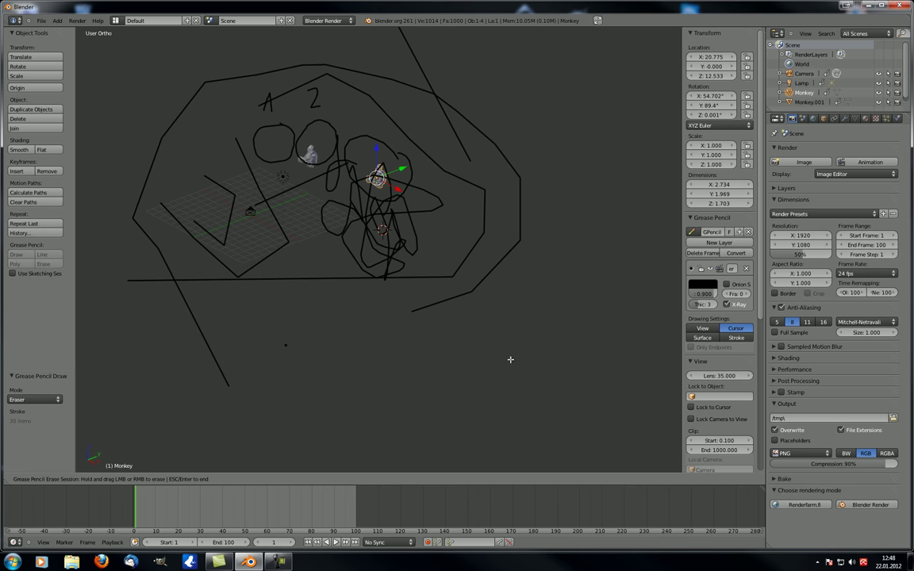
{"action": "mouse_move", "coordinate": [493, 351]}
{"action": "left_mouse_down"}
{"action": "mouse_move", "coordinate": [424, 316]}
{"action": "mouse_move", "coordinate": [478, 275]}
{"action": "left_mouse_up"}
{"action": "left_click_drag", "start_coordinate": [504, 170], "coordinate": [504, 230]}
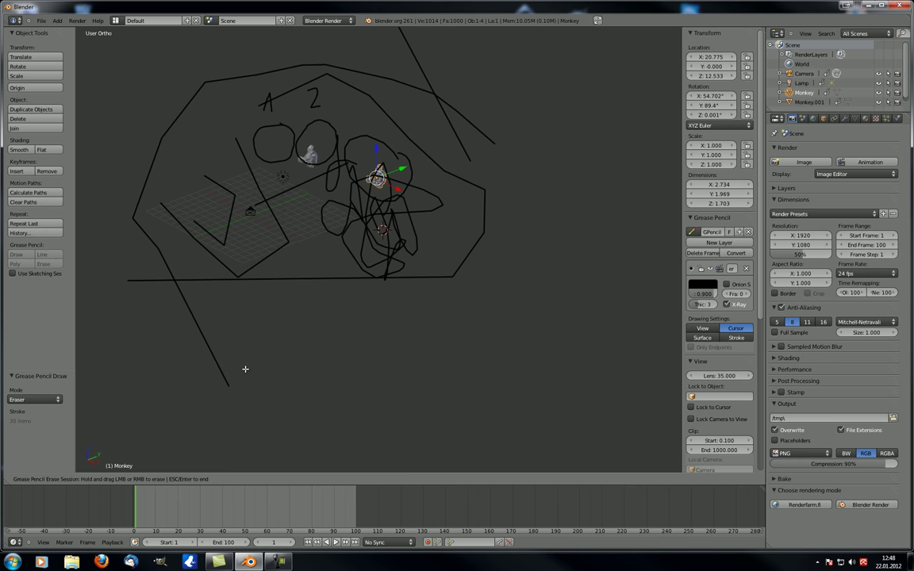
{"action": "mouse_move", "coordinate": [221, 332]}
{"action": "left_mouse_down"}
{"action": "mouse_move", "coordinate": [185, 323]}
{"action": "mouse_move", "coordinate": [166, 248]}
{"action": "mouse_move", "coordinate": [313, 281]}
{"action": "mouse_move", "coordinate": [451, 275]}
{"action": "mouse_move", "coordinate": [483, 192]}
{"action": "mouse_move", "coordinate": [356, 95]}
{"action": "left_mouse_up"}
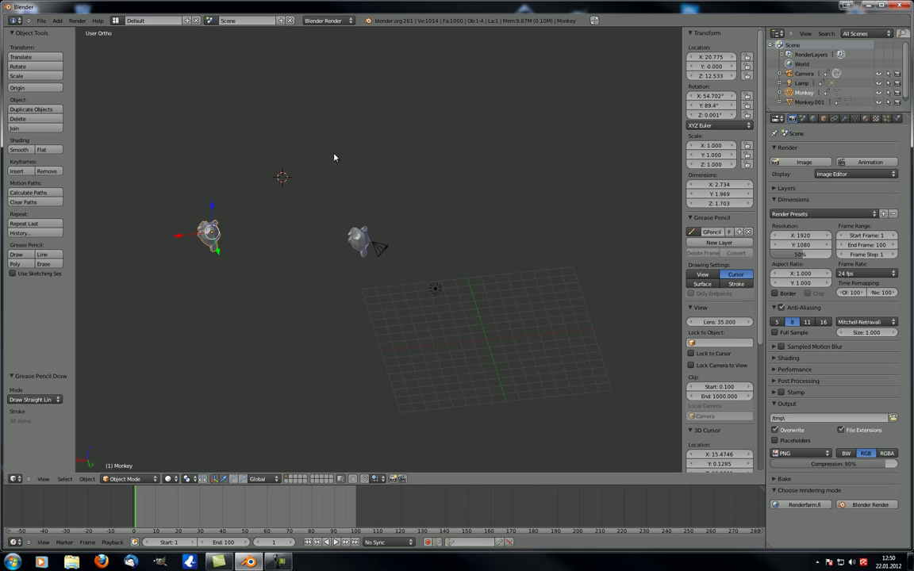
Step: Draw a freehand Grease Pencil scribble around both monkeys and delete its annotation layer
{"action": "left_click", "coordinate": [17, 255]}
{"action": "mouse_move", "coordinate": [268, 133]}
{"action": "left_mouse_down"}
{"action": "mouse_move", "coordinate": [393, 270]}
{"action": "mouse_move", "coordinate": [378, 129]}
{"action": "mouse_move", "coordinate": [253, 141]}
{"action": "mouse_move", "coordinate": [254, 162]}
{"action": "mouse_move", "coordinate": [221, 164]}
{"action": "mouse_move", "coordinate": [270, 225]}
{"action": "mouse_move", "coordinate": [268, 255]}
{"action": "mouse_move", "coordinate": [336, 218]}
{"action": "left_mouse_up"}
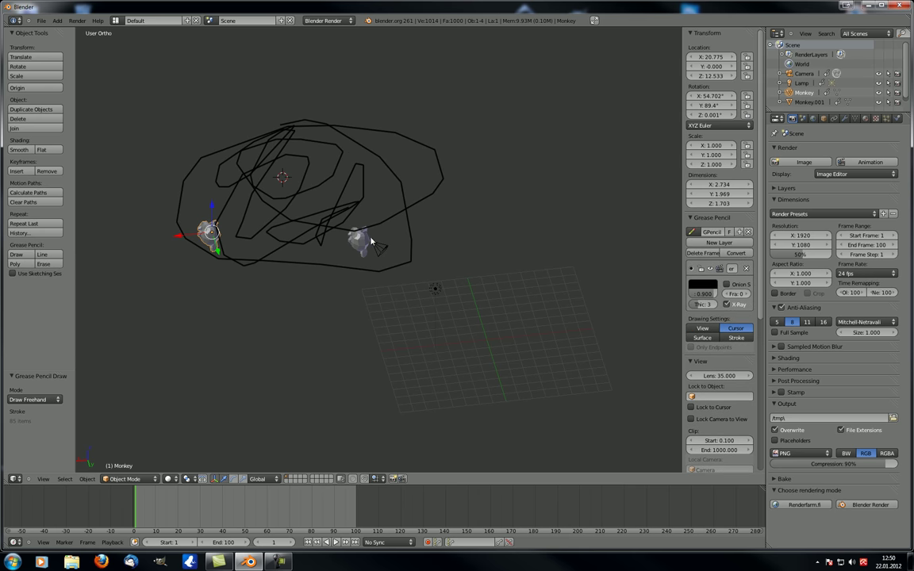
{"action": "key", "text": "Escape"}
{"action": "mouse_move", "coordinate": [526, 240]}
{"action": "middle_mouse_down"}
{"action": "mouse_move", "coordinate": [593, 290]}
{"action": "mouse_move", "coordinate": [468, 254]}
{"action": "mouse_move", "coordinate": [538, 249]}
{"action": "middle_mouse_up"}
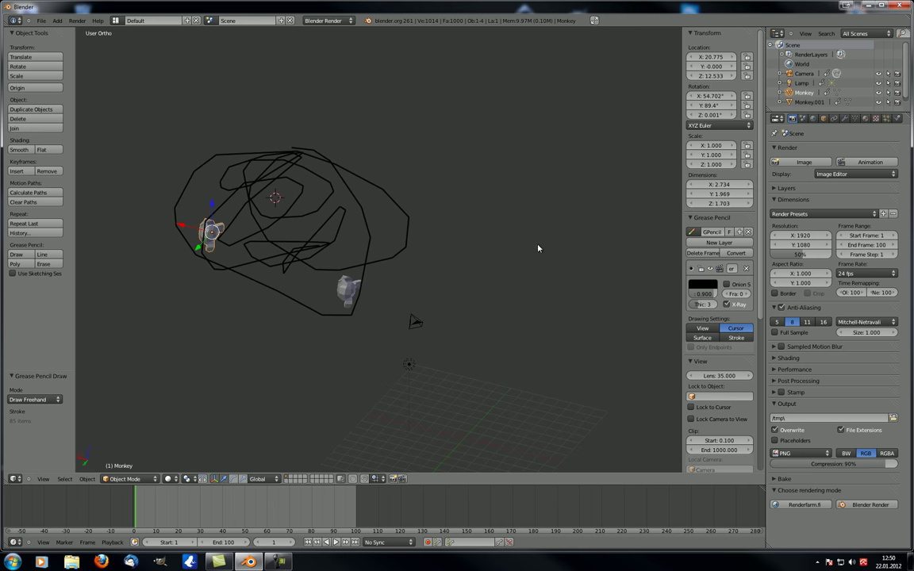
{"action": "left_click", "coordinate": [746, 271]}
Step: Examine the selected monkey up close from different sides
{"action": "middle_click_drag", "start_coordinate": [269, 292], "coordinate": [149, 268]}
{"action": "middle_click_drag", "start_coordinate": [205, 233], "coordinate": [275, 265], "text": "shift"}
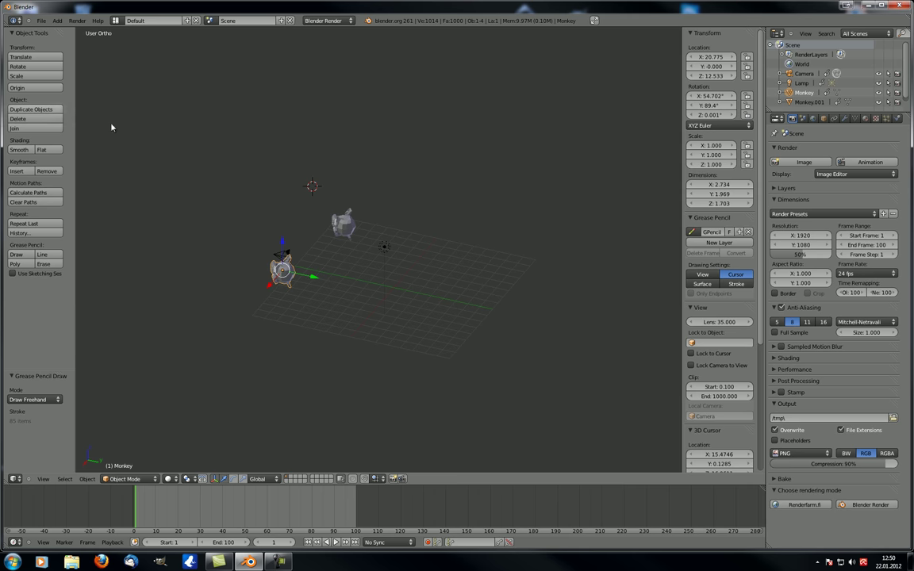
{"action": "middle_click_drag", "start_coordinate": [287, 189], "coordinate": [239, 228]}
{"action": "scroll", "coordinate": [281, 291], "scroll_direction": "up", "scroll_amount": 6}
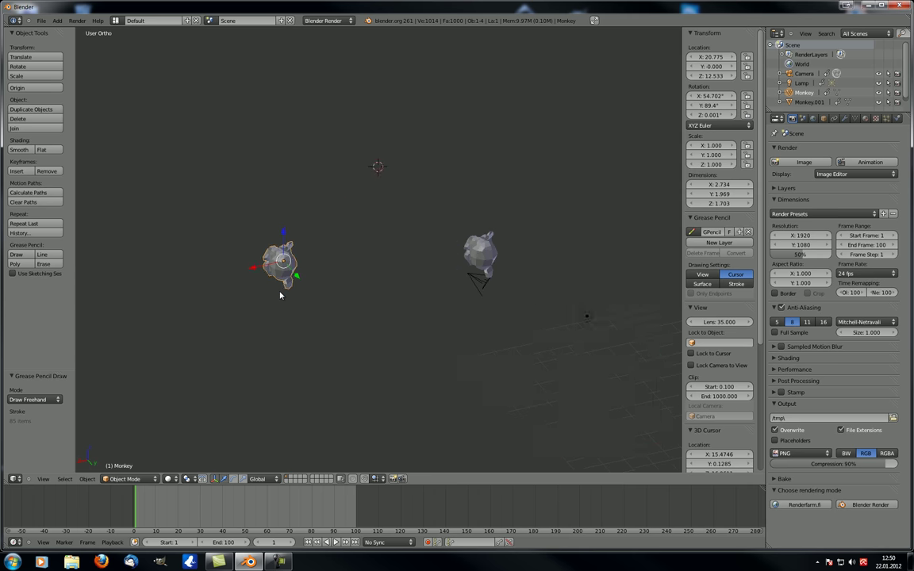
{"action": "scroll", "coordinate": [273, 267], "scroll_direction": "up", "scroll_amount": 2}
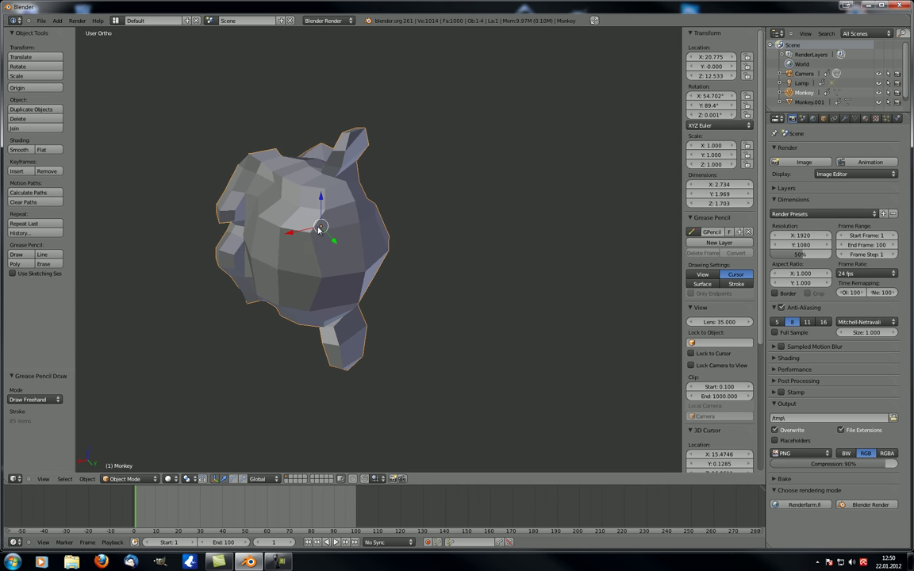
{"action": "middle_click_drag", "start_coordinate": [457, 410], "coordinate": [473, 255]}
{"action": "scroll", "coordinate": [473, 256], "scroll_direction": "down", "scroll_amount": 3}
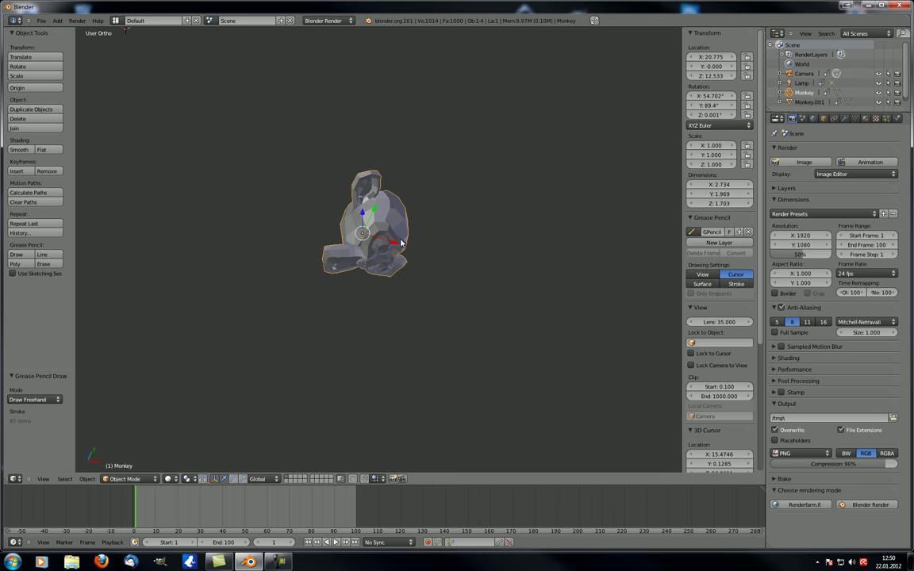